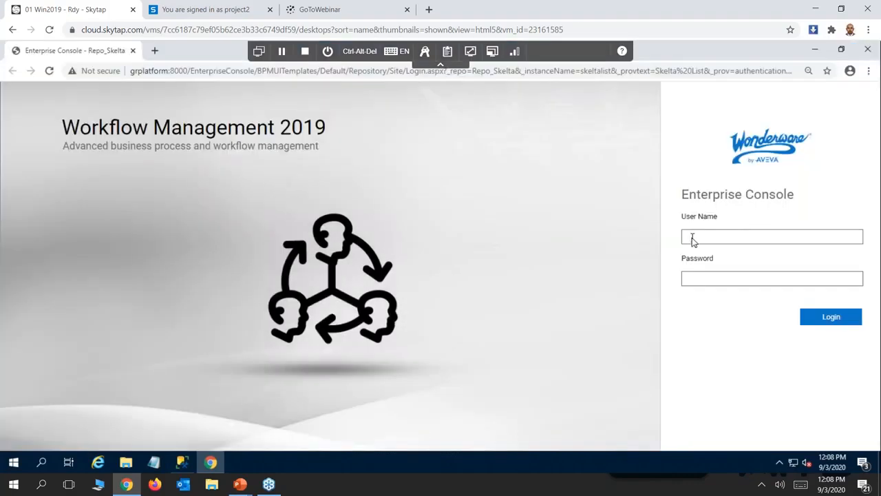
Log in to the Enterprise Console with the user name admin and the account password.
type("admin")
key("Tab")
type("•••••")
left_click(833, 318)
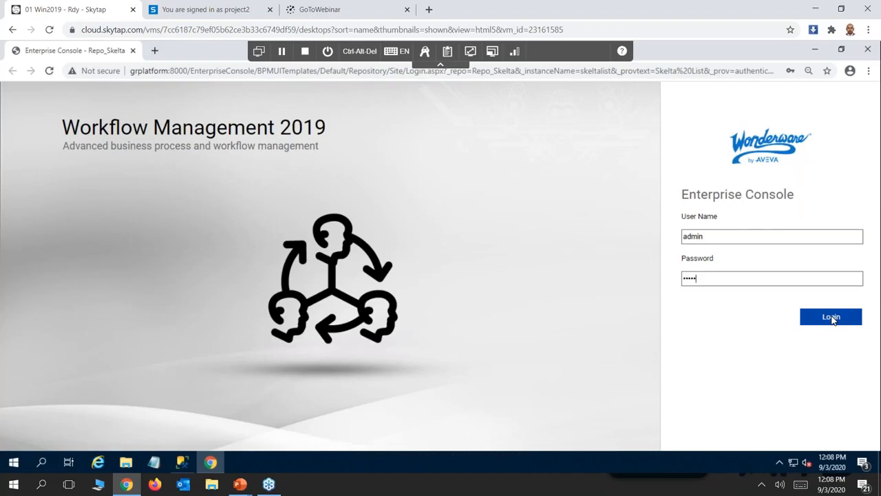
left_click(829, 318)
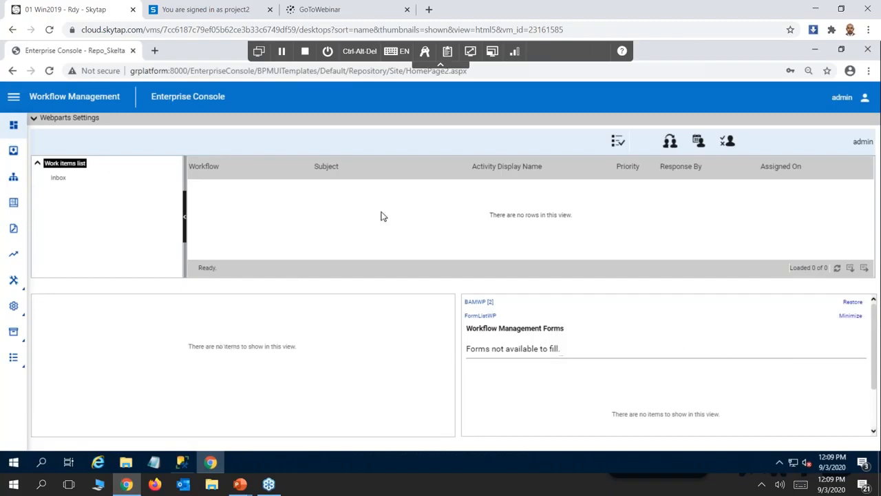
Switch to the PowerPoint slide show to review the demo scenario flowchart, and return to the Enterprise Console.
left_click(13, 100)
key("alt+Tab")
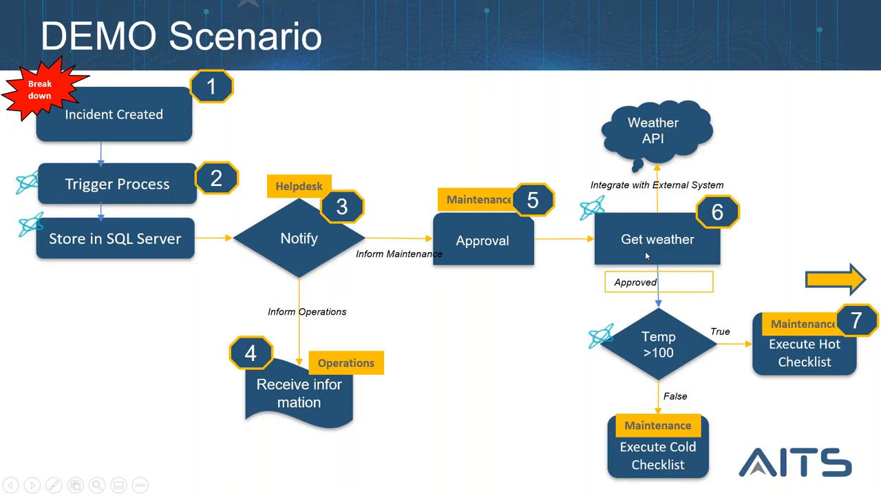
key("alt+Tab")
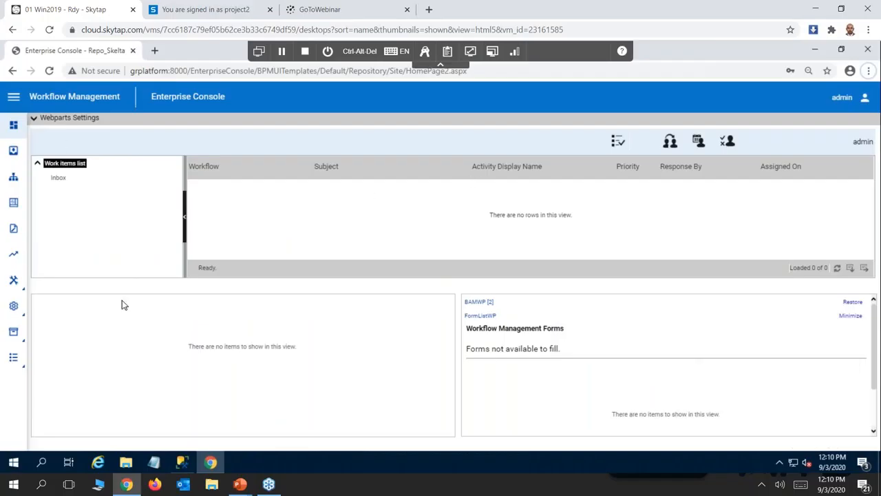
Start a new database connection titled IncidentDB with the description "Incident Database".
left_click(13, 99)
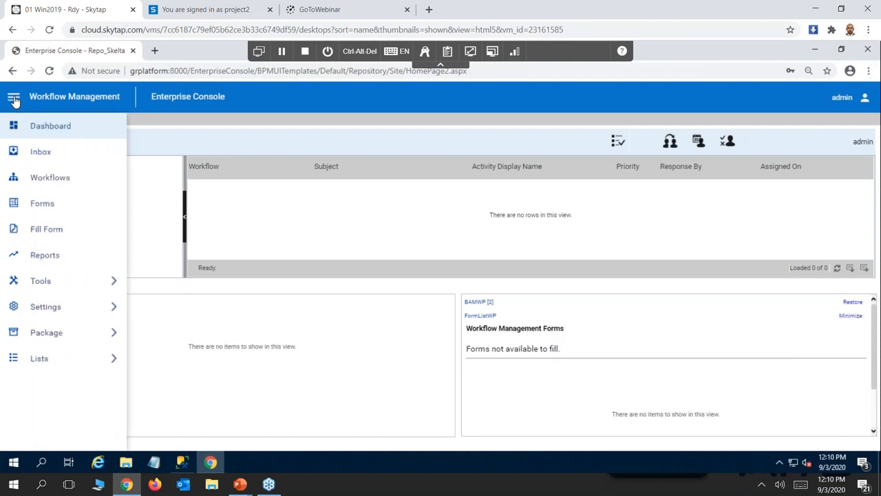
left_click(61, 311)
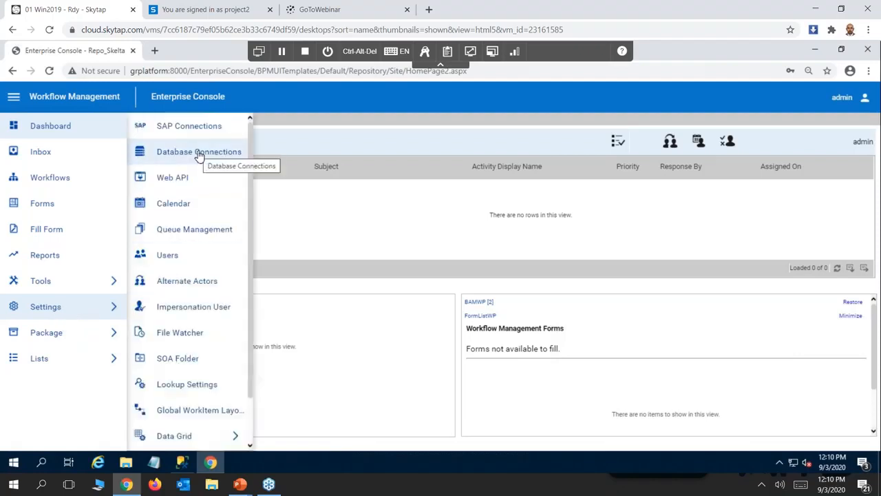
left_click(199, 153)
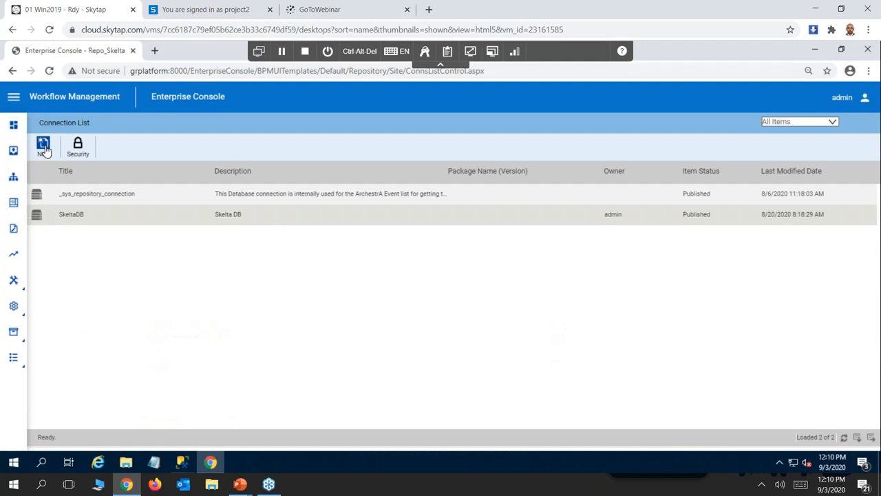
left_click(44, 146)
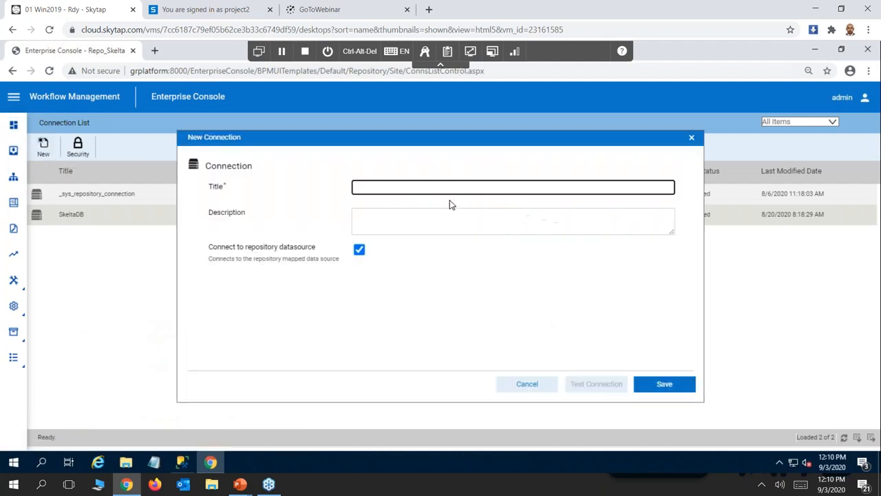
type("i")
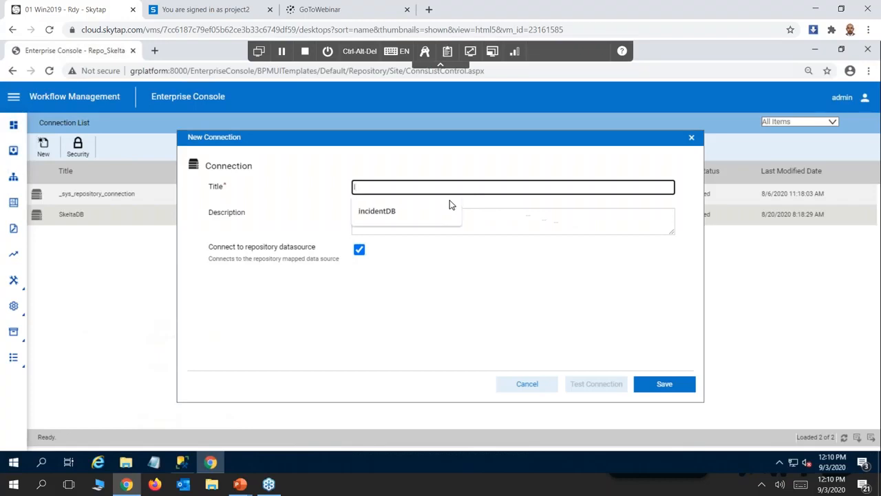
type("ncientDB")
left_click(509, 222)
type("Incident Database")
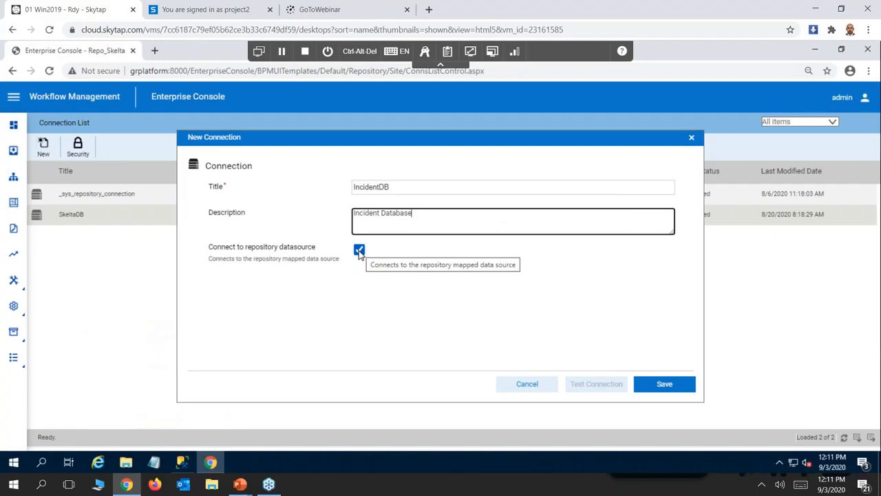
Turn off the repository datasource option for the new connection and set the server name to GRPLATFORM.
left_click(359, 250)
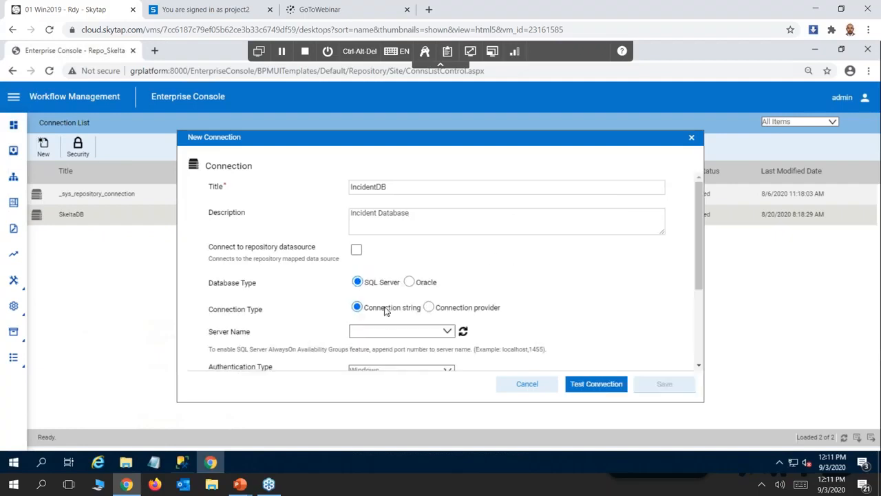
left_click(387, 333)
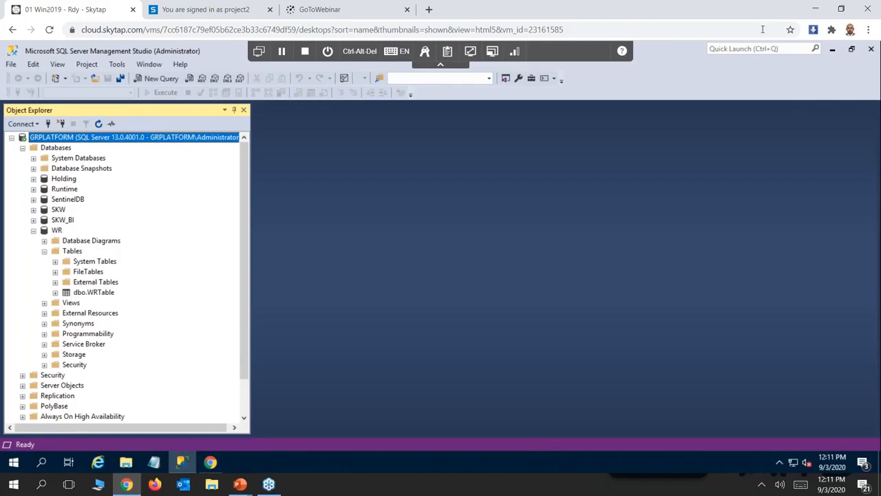
left_click(832, 55)
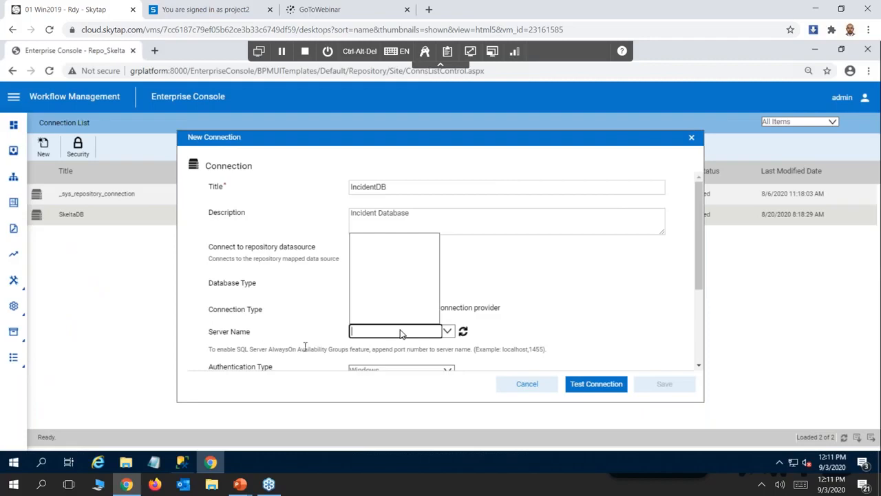
type("GRPLATFORM")
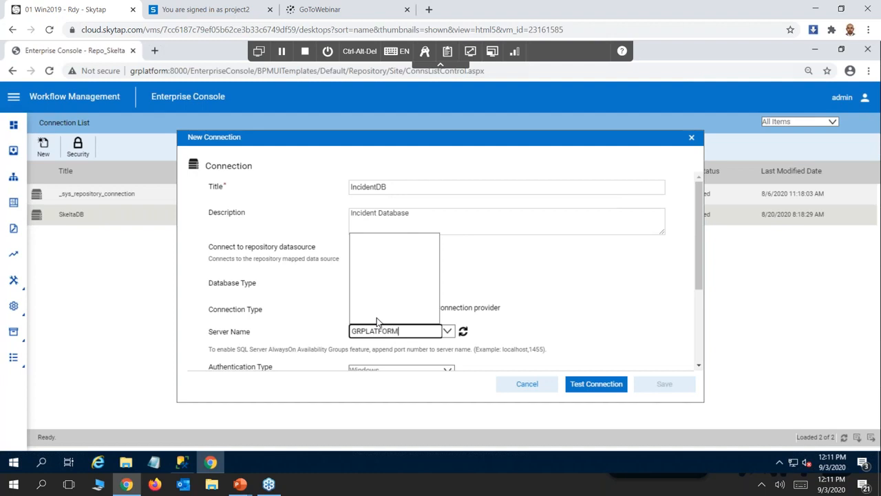
key("Tab")
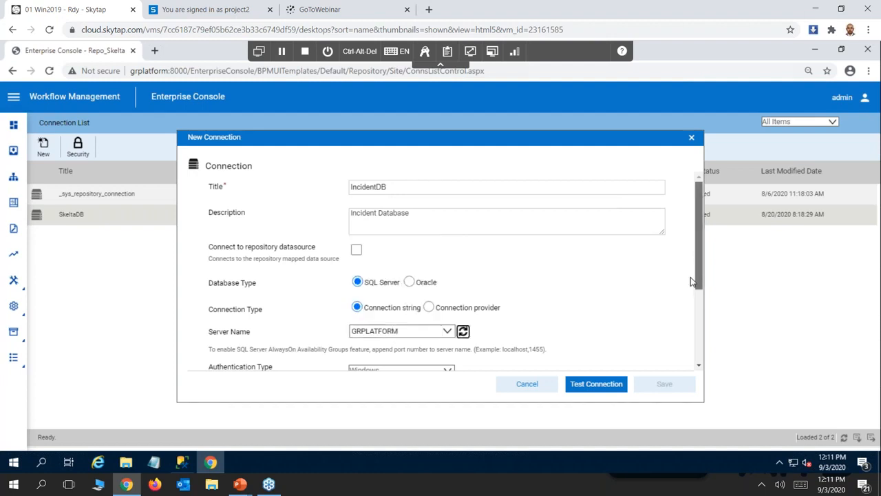
Set the connection's authentication type to SQL Server, with user ID sa and the database account password.
scroll(692, 281, "down", 3)
left_click(444, 246)
left_click(360, 262)
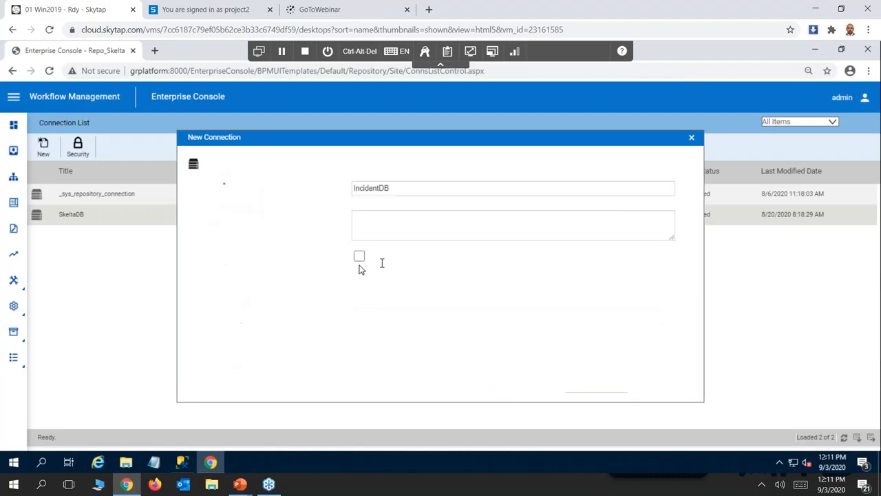
left_click(363, 269)
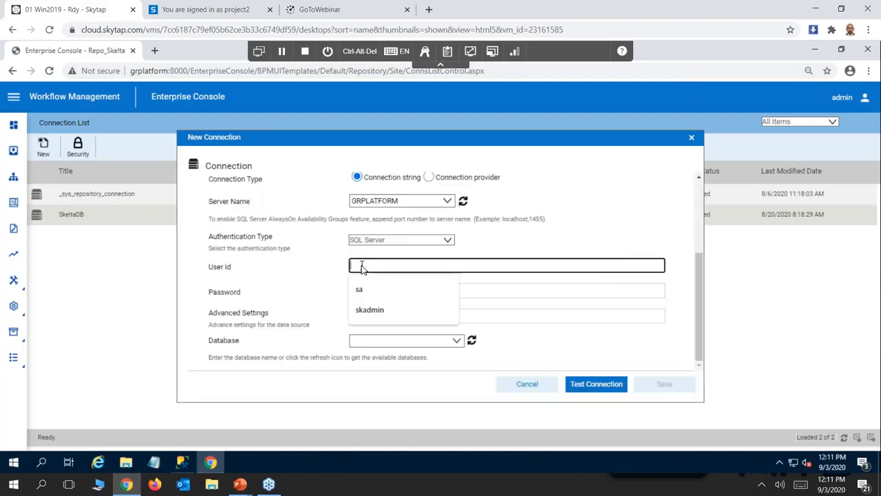
type("sa")
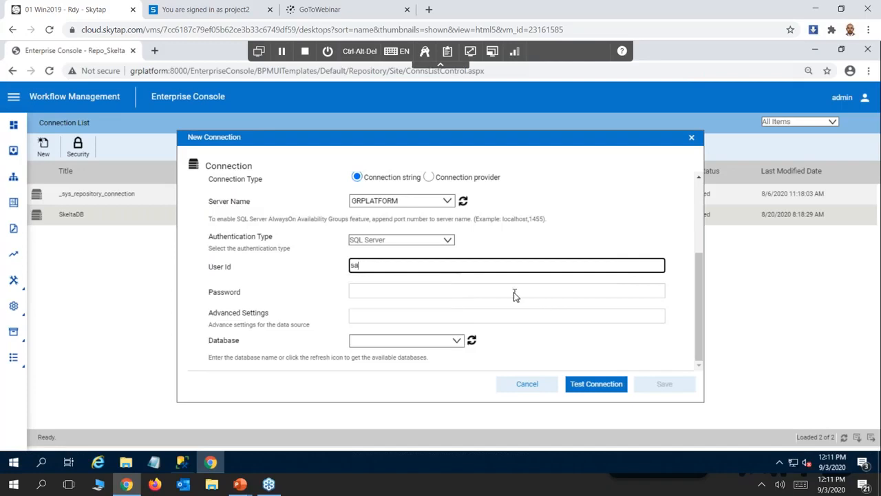
left_click(415, 295)
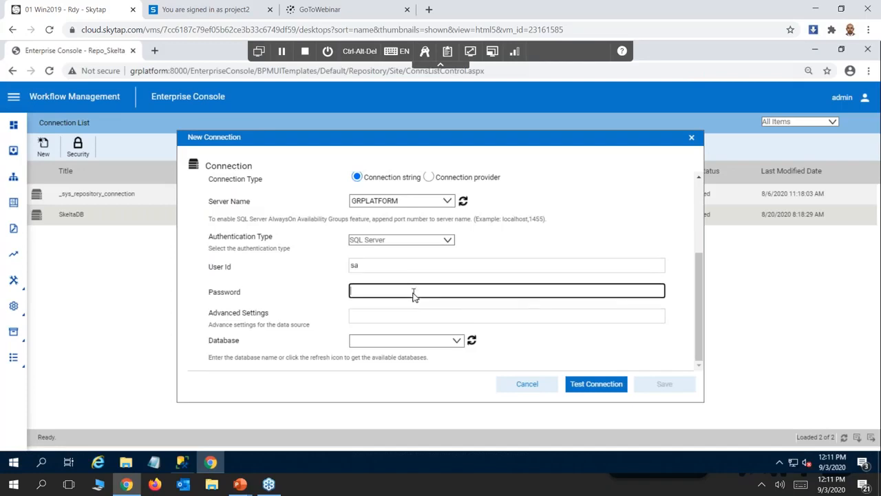
type("*****")
Set the database to WR, test the connection, and save it.
left_click(396, 343)
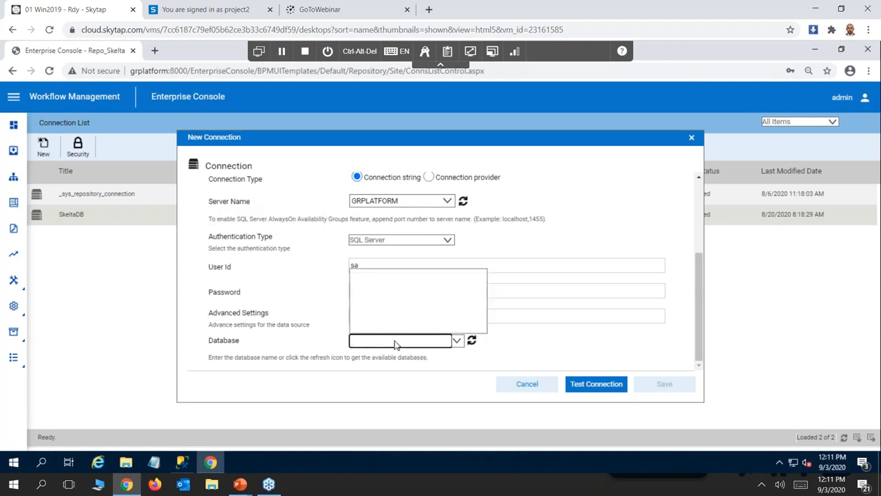
type("WR")
left_click(596, 386)
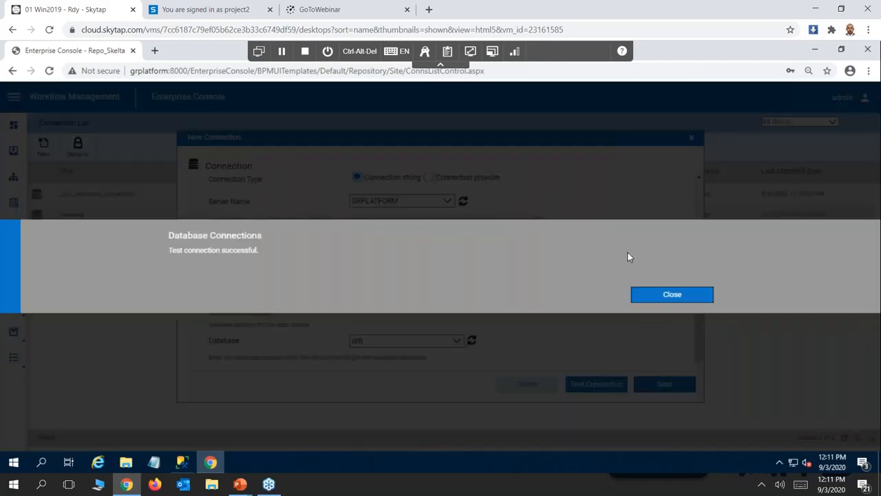
left_click(661, 301)
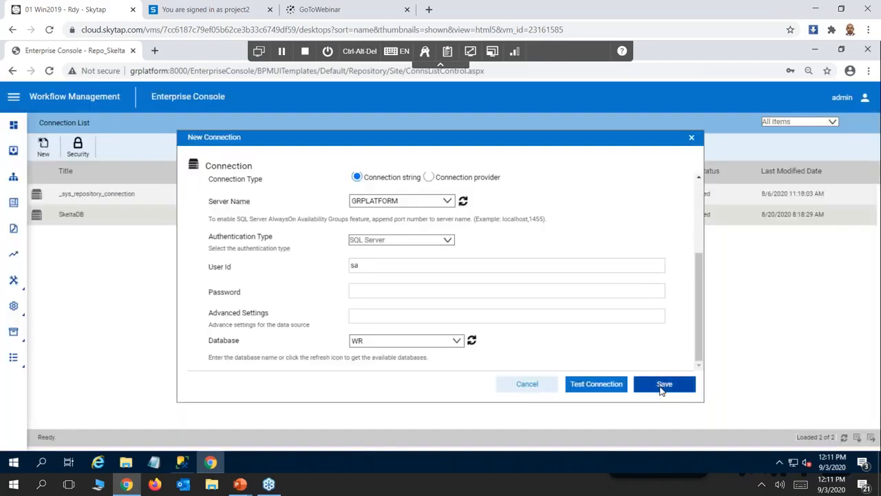
left_click(665, 386)
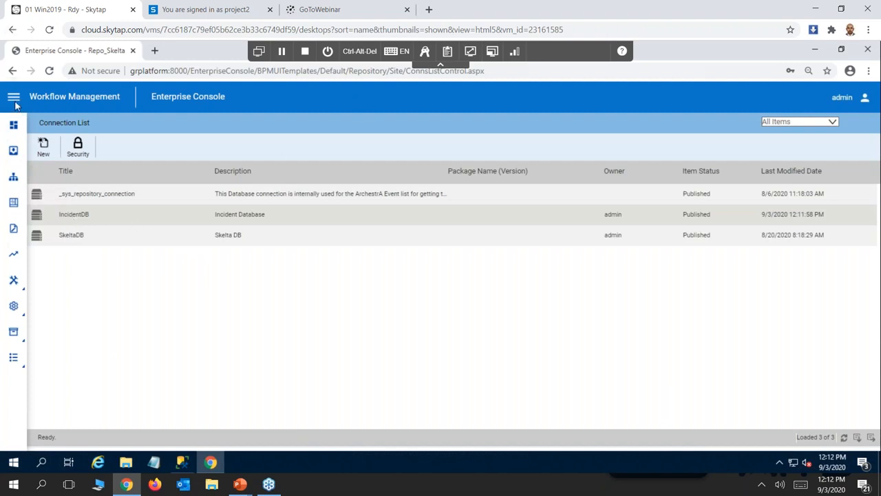
Check the demo scenario slide again in PowerPoint and return to the Enterprise Console.
key("alt+Tab")
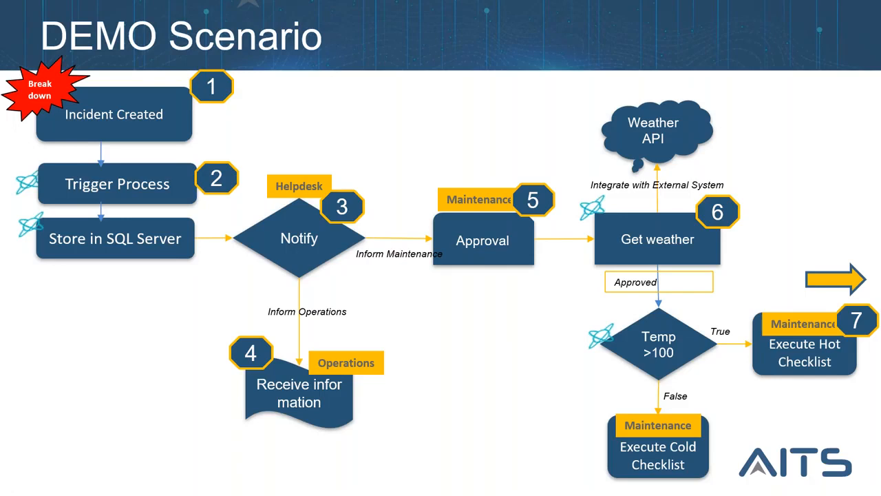
key("alt+Tab")
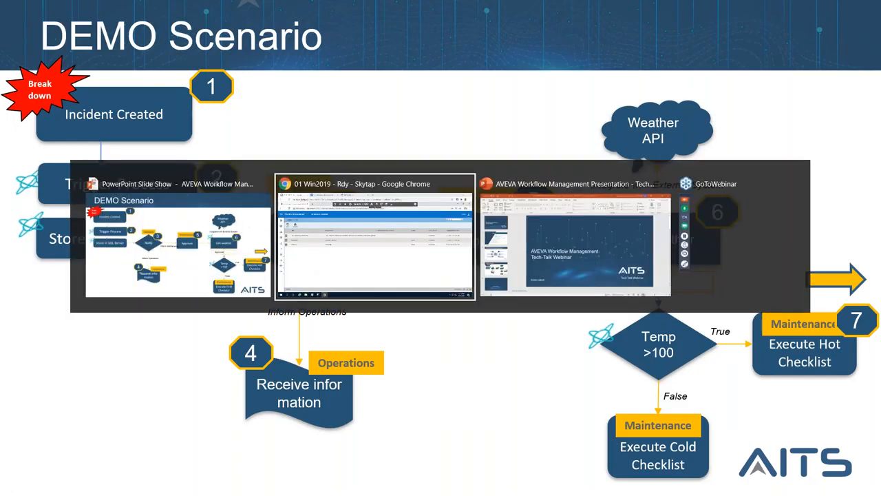
Start a new Web API list item in the console settings and name it WeatherAPI.
left_click(14, 97)
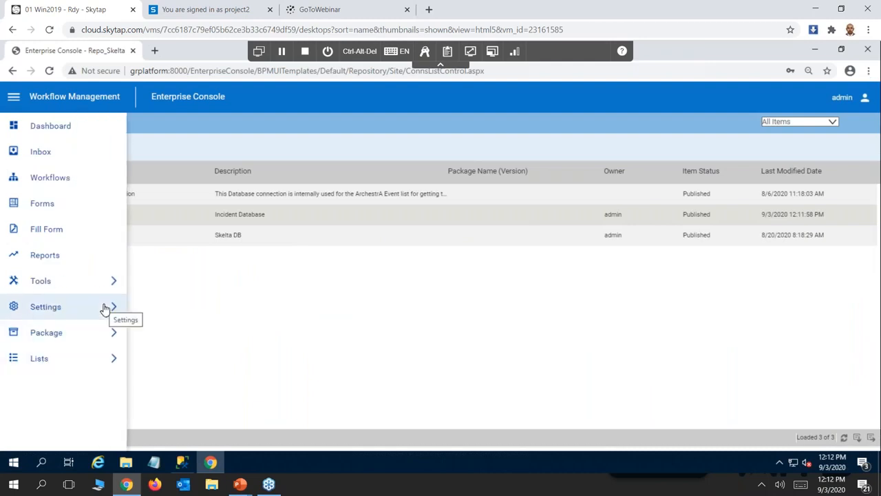
left_click(104, 308)
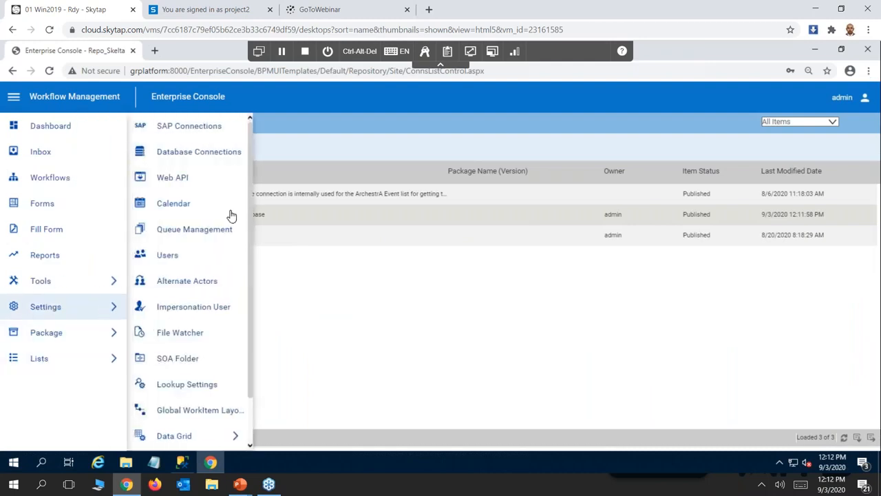
left_click(172, 178)
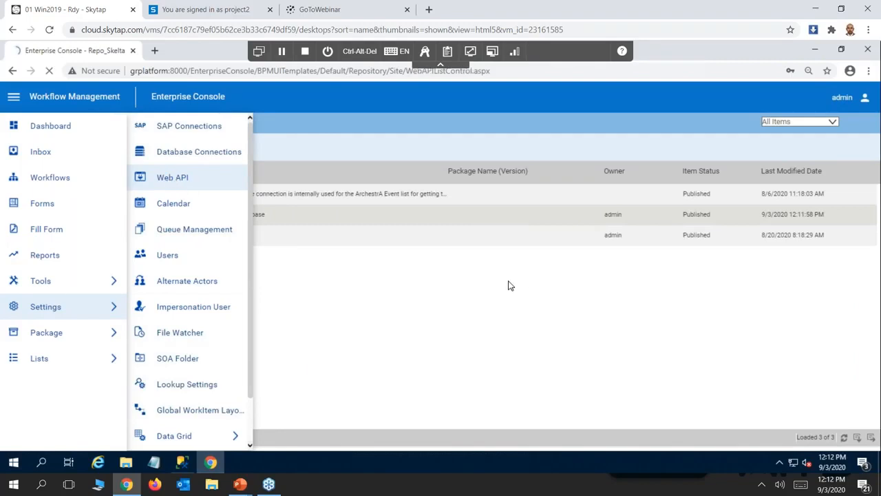
left_click(45, 152)
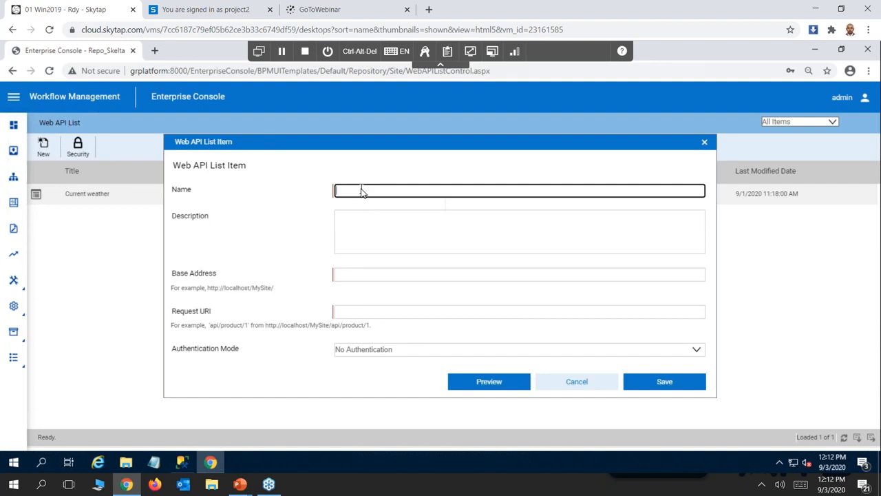
type("We")
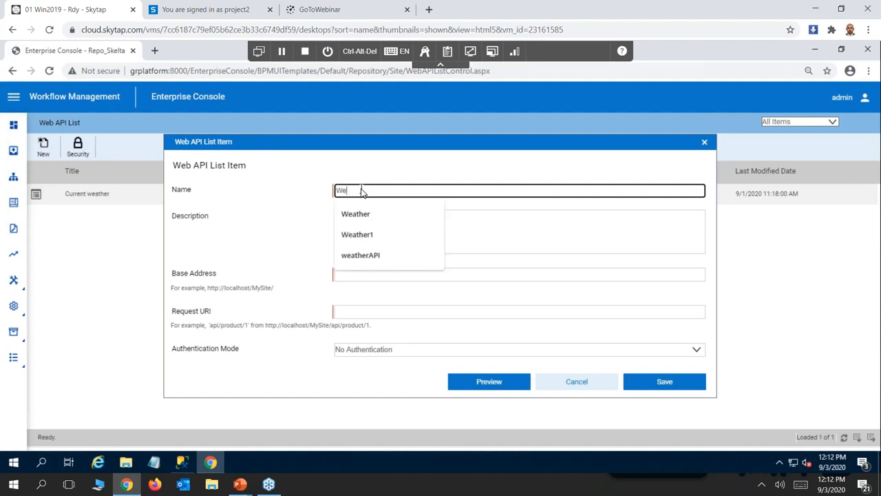
type("atherAPI")
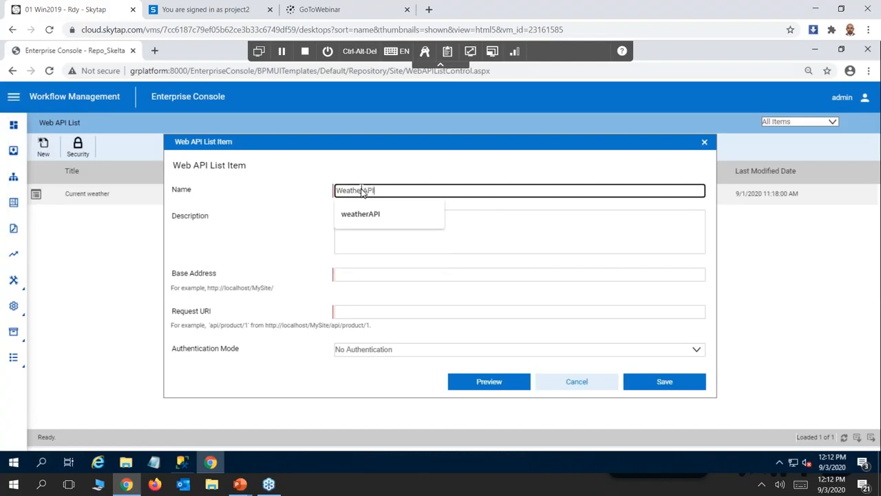
left_click(417, 247)
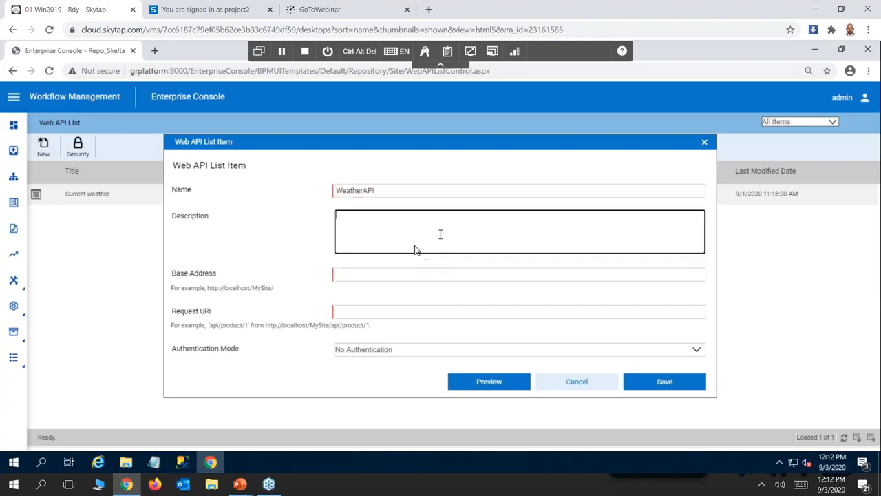
left_click(358, 274)
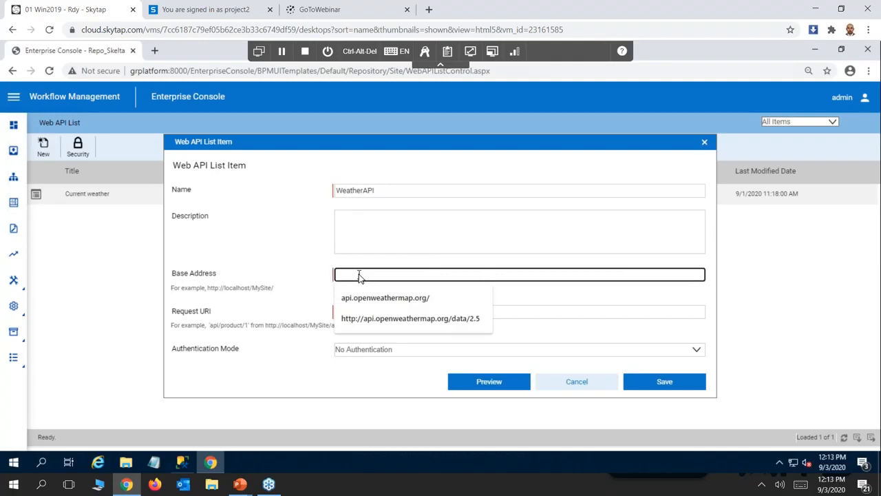
left_click(387, 320)
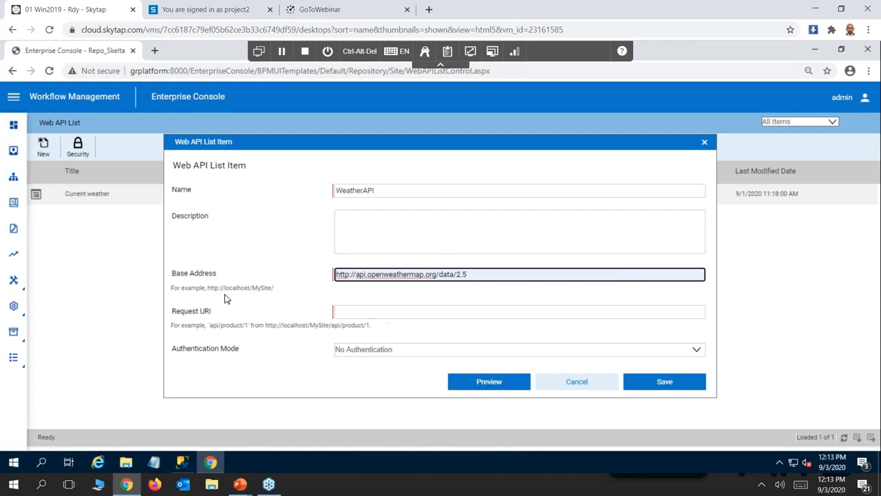
left_click(349, 313)
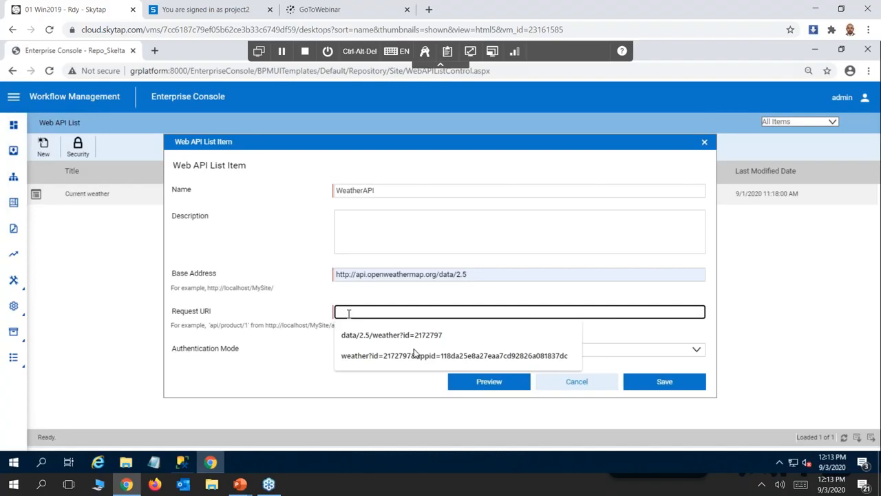
left_click(449, 356)
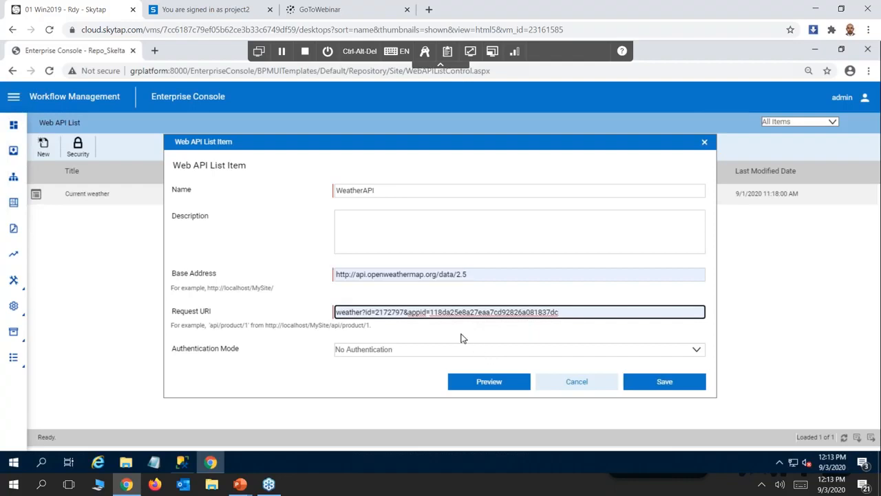
Preview the data fetched from the weather Web API, then save the WeatherAPI list item.
left_click(489, 386)
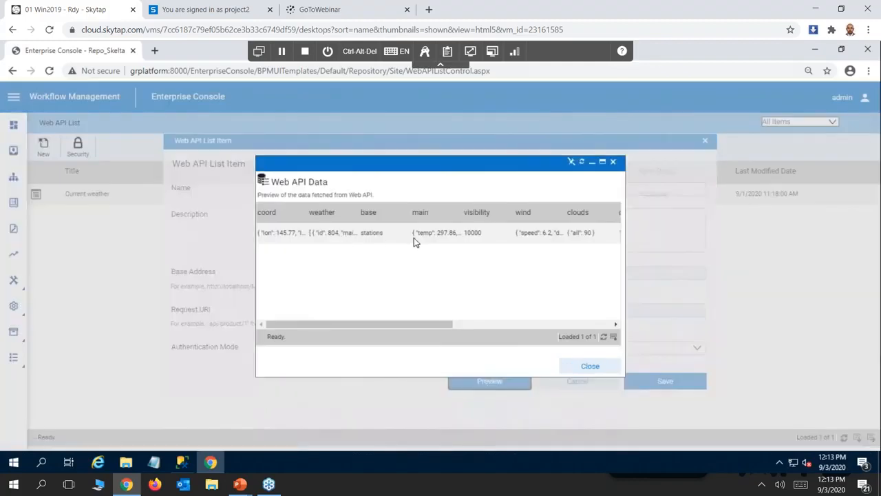
left_click(613, 165)
left_click(665, 382)
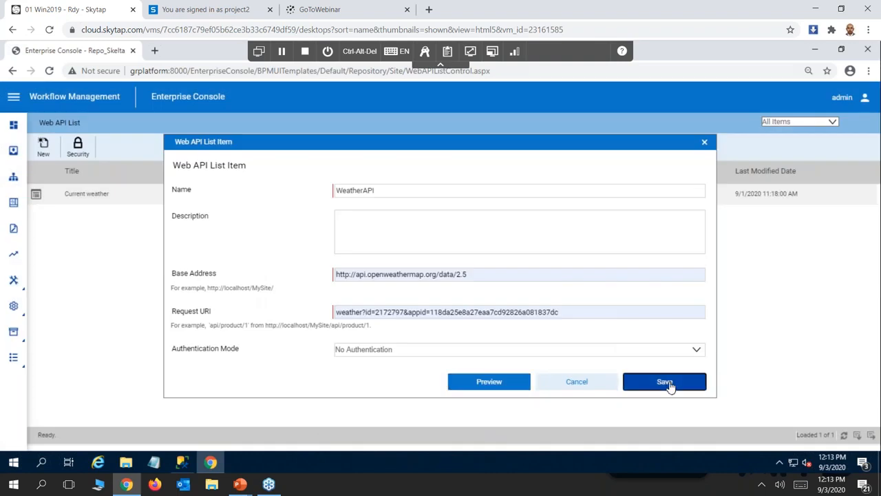
left_click(655, 295)
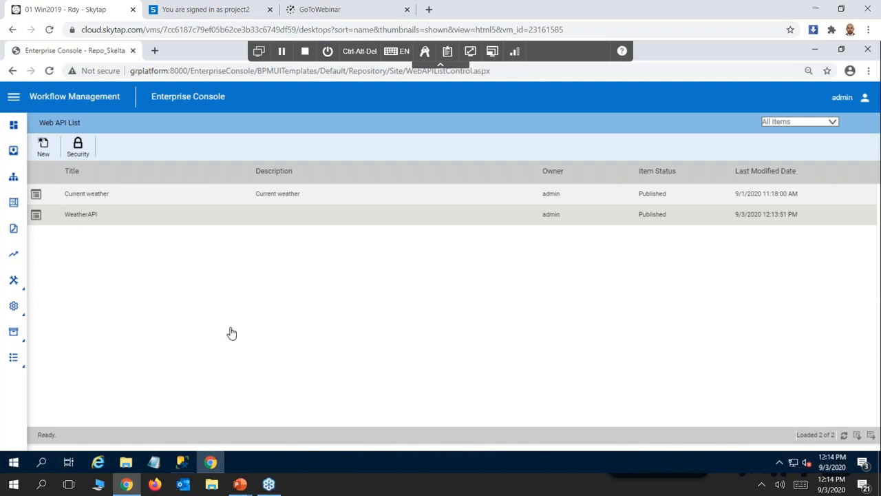
Start a new workflow in the console's workflow list and title it Breakdown.
left_click(14, 99)
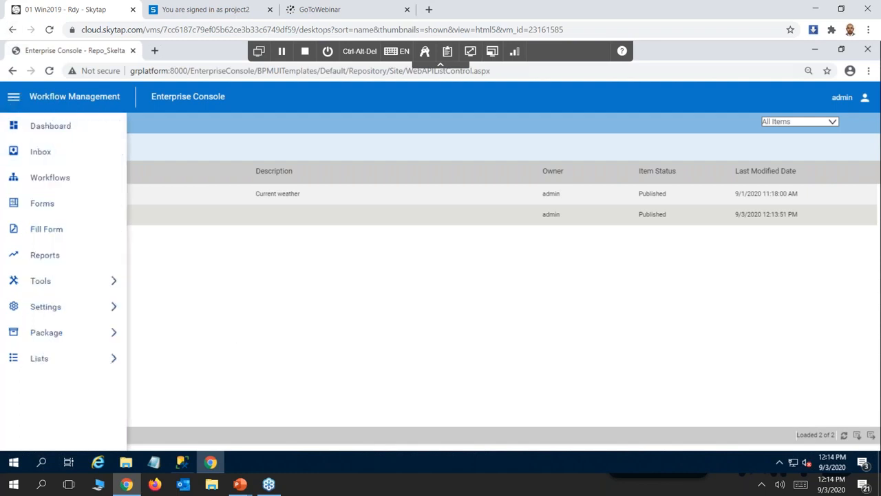
left_click(50, 178)
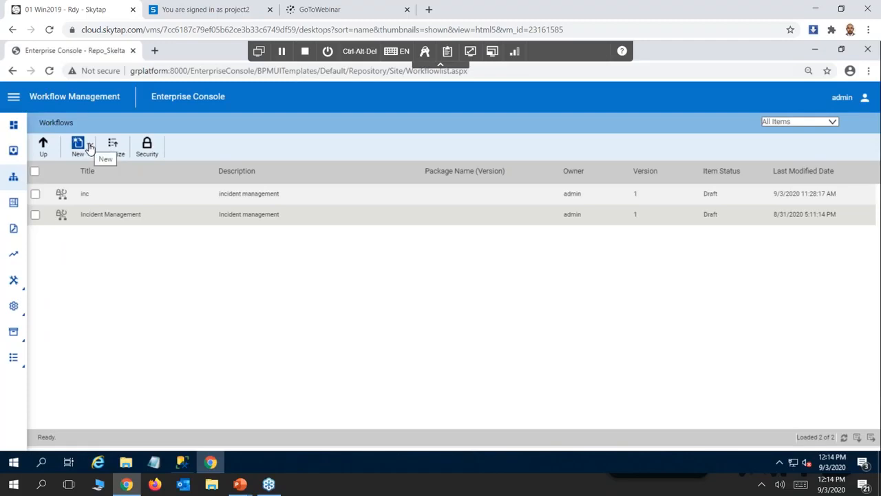
left_click(89, 146)
left_click(43, 175)
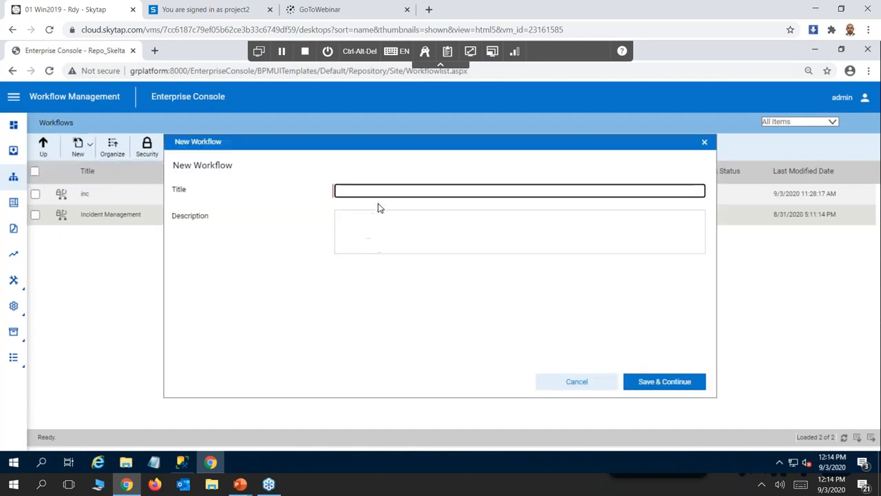
type("B")
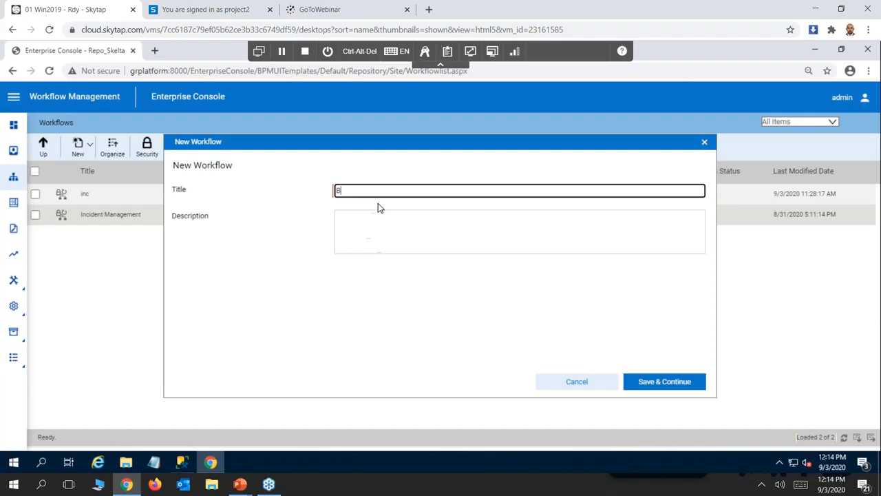
type("reakdown")
Enter "Breakdown workflow" as the description, save the workflow, and choose to design it now.
left_click(368, 227)
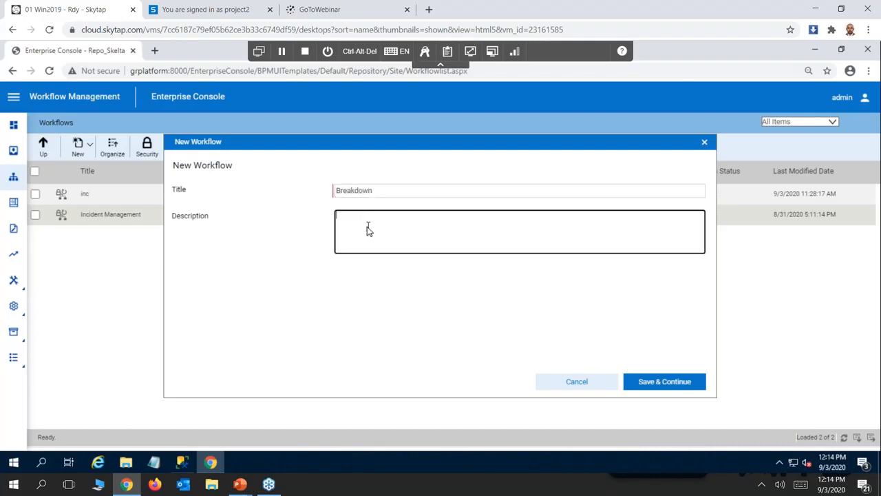
type("Breakdown workflow")
left_click(669, 384)
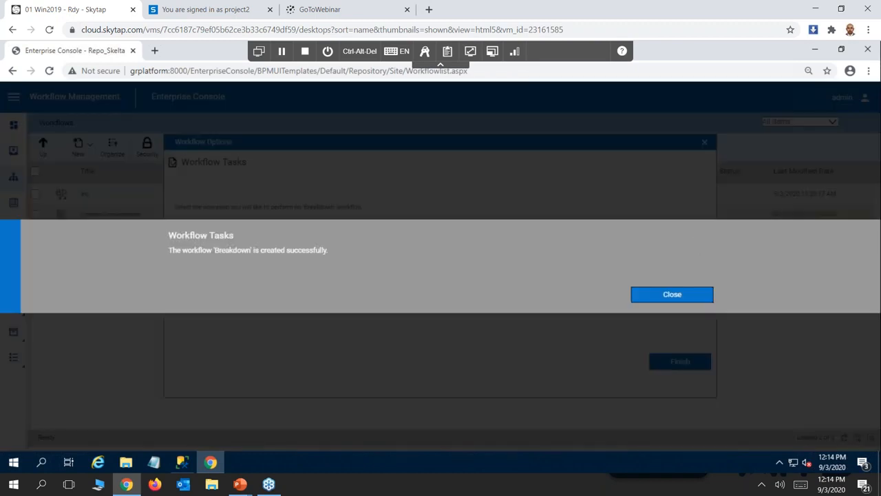
left_click(641, 290)
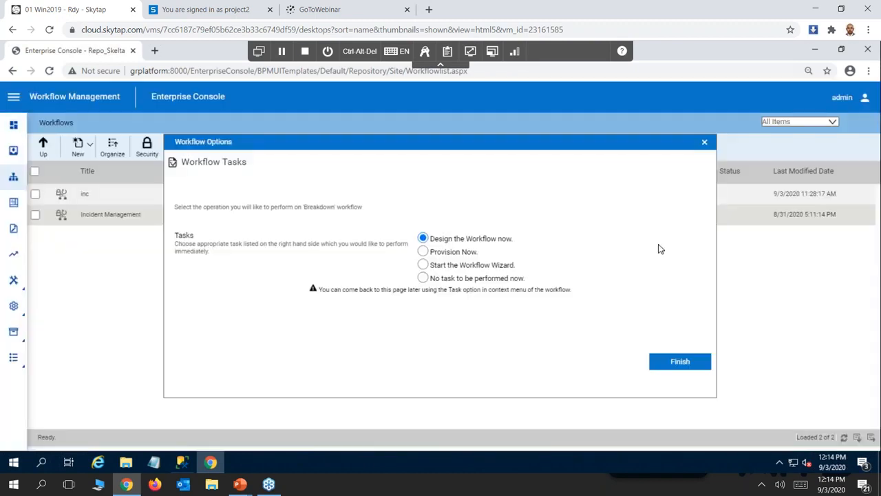
left_click(684, 364)
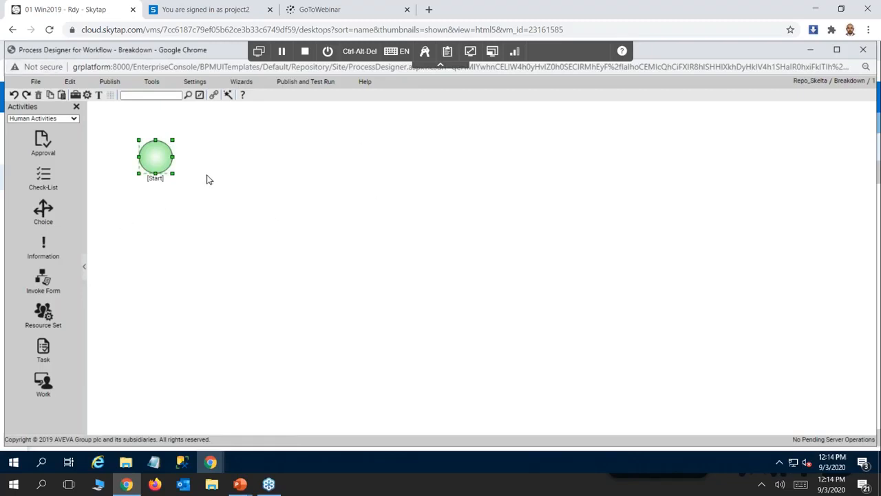
Look over the available activity categories and examine the SKEventData schema in the Start activity's XML variables.
left_click(73, 119)
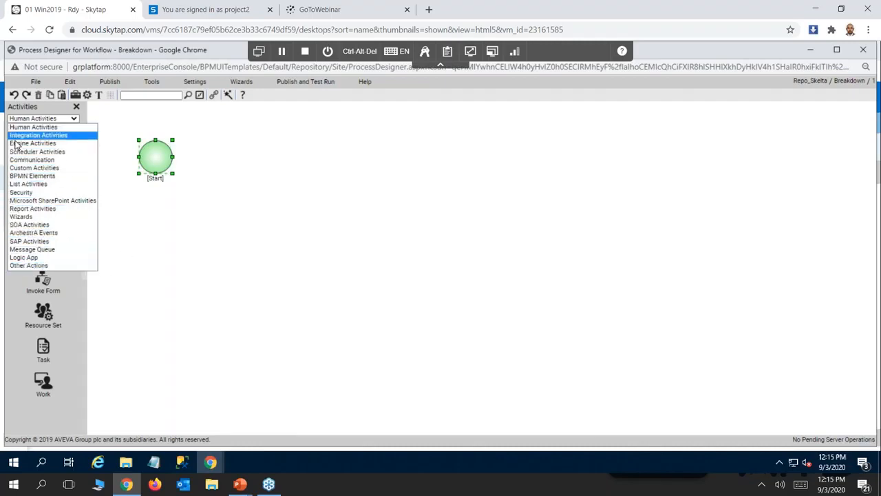
left_click(335, 225)
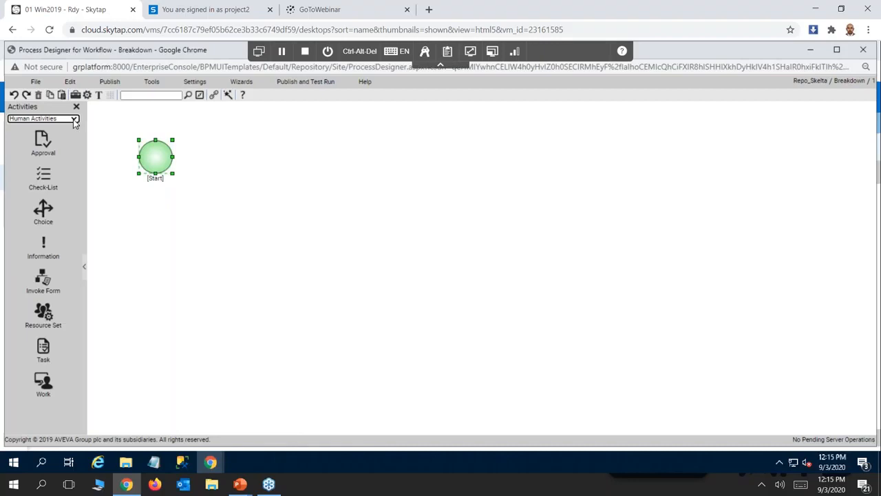
right_click(161, 155)
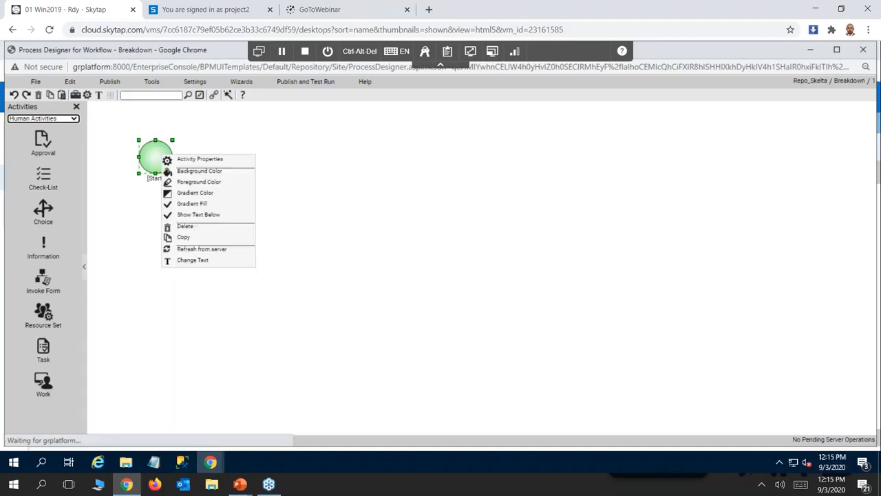
left_click(190, 162)
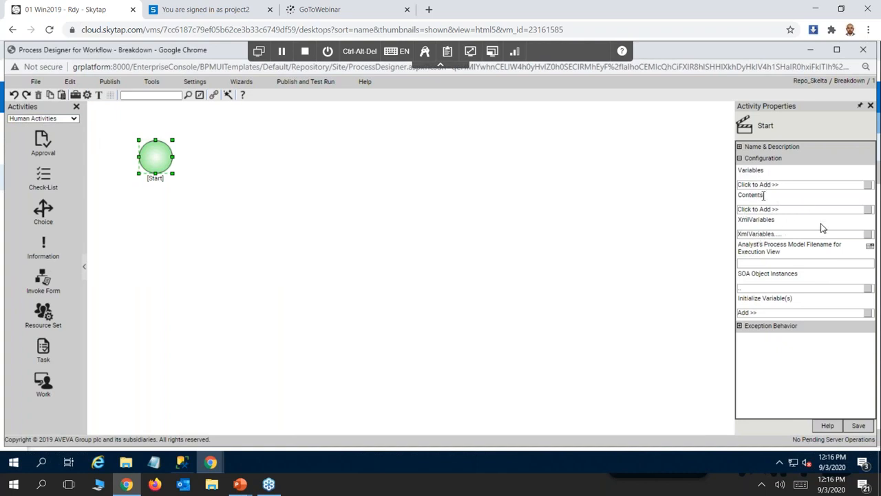
left_click(867, 234)
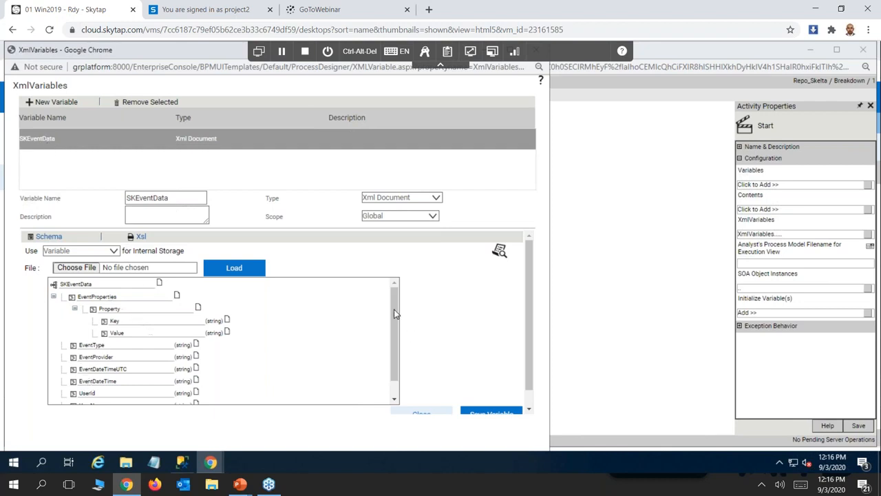
left_click_drag(393, 319, 409, 235)
left_click_drag(150, 53, 175, 145)
left_click(563, 141)
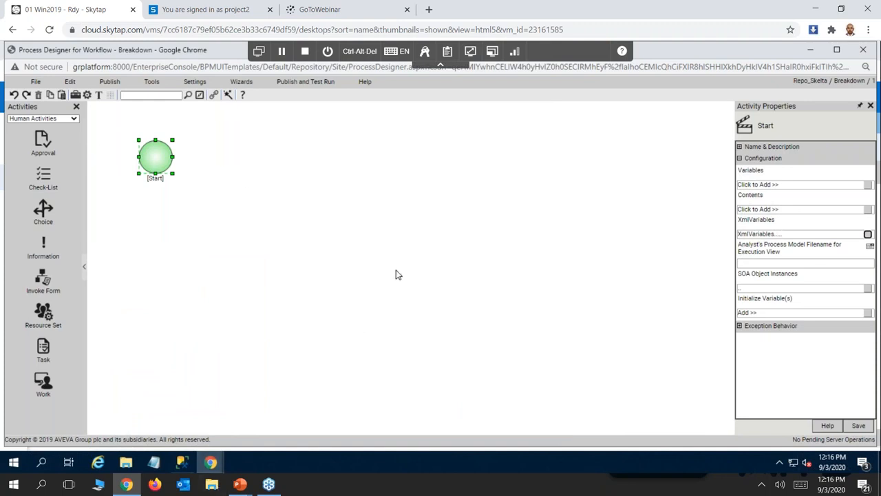
Check the demo scenario slide in PowerPoint, return to the process designer, and close the Breakdown workflow's designer window.
key("alt+Tab")
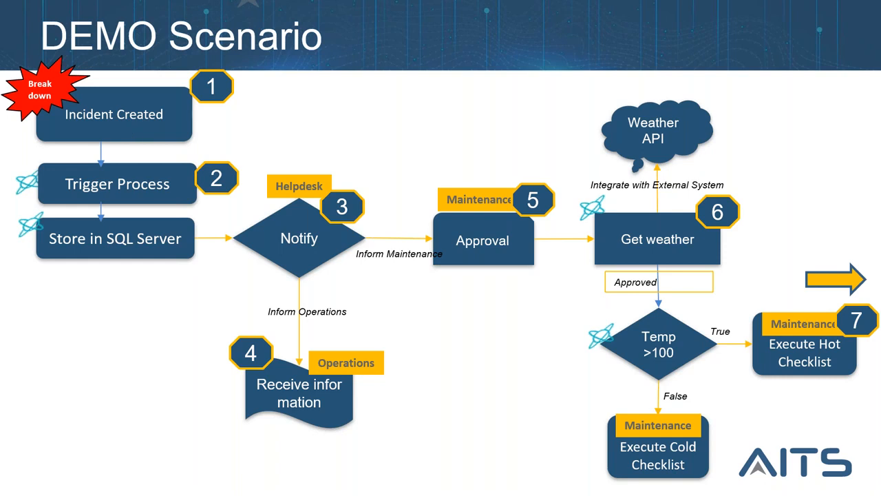
key("alt+Tab")
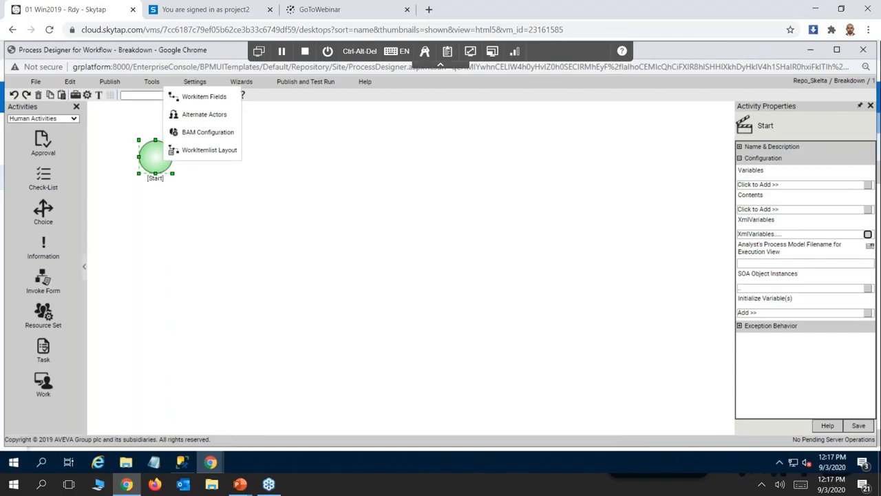
left_click_drag(764, 51, 646, 66)
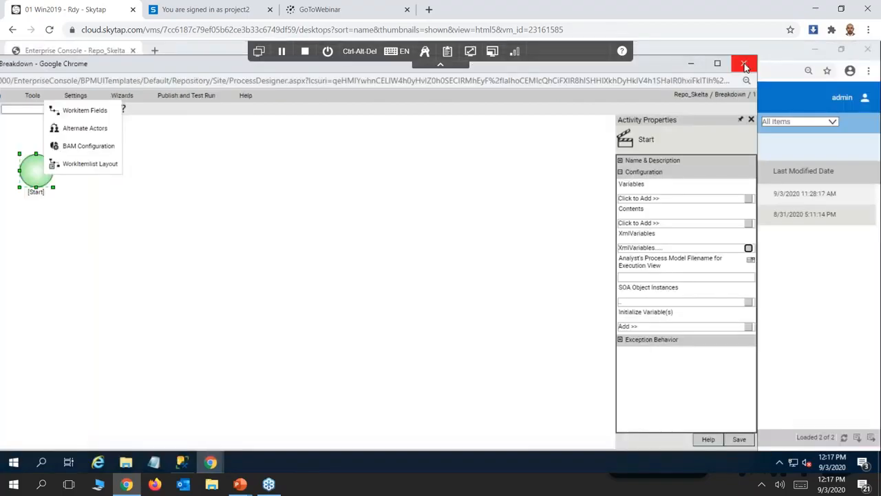
left_click(744, 65)
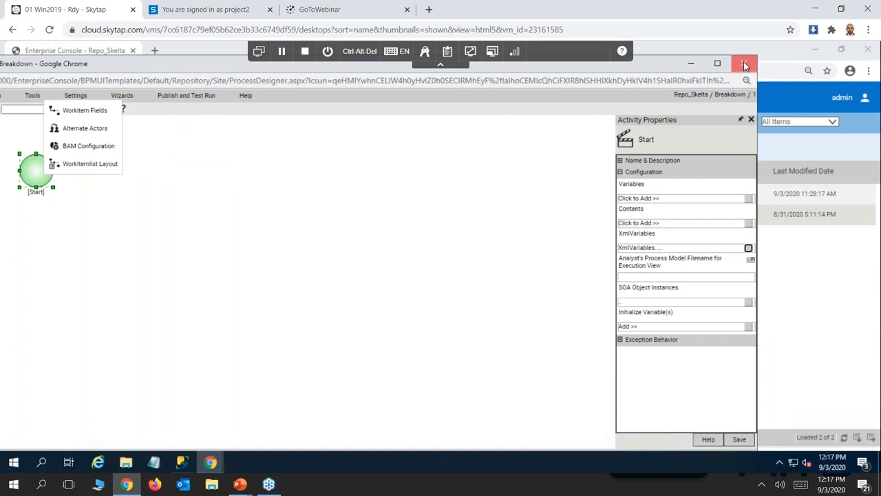
left_click(421, 143)
left_click(739, 440)
left_click(742, 67)
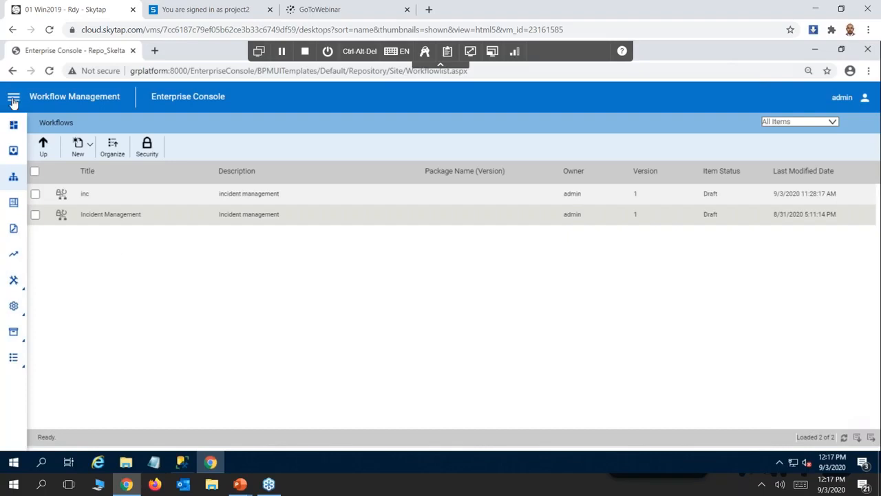
Start a new form in the console's forms list and name it BD Entry.
left_click(13, 204)
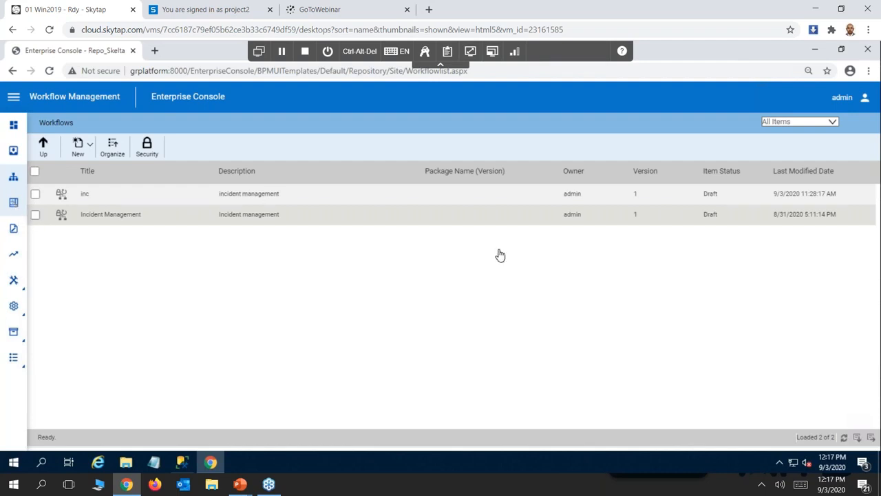
left_click(88, 146)
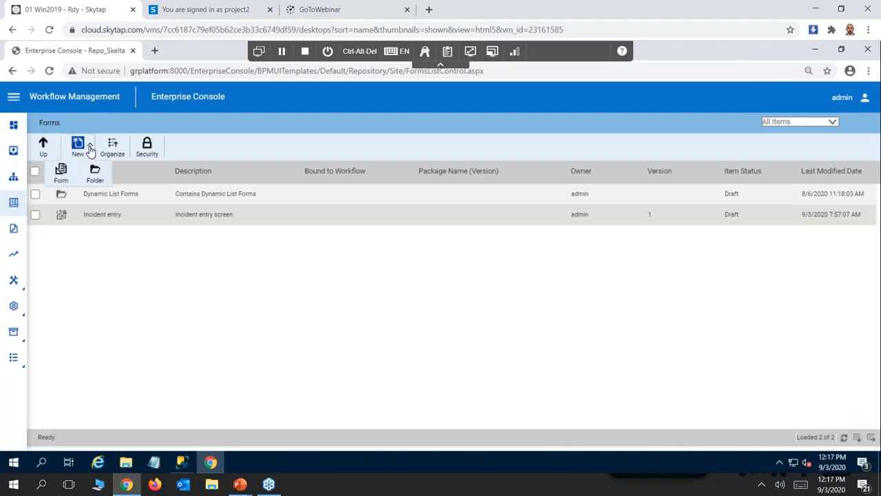
left_click(61, 172)
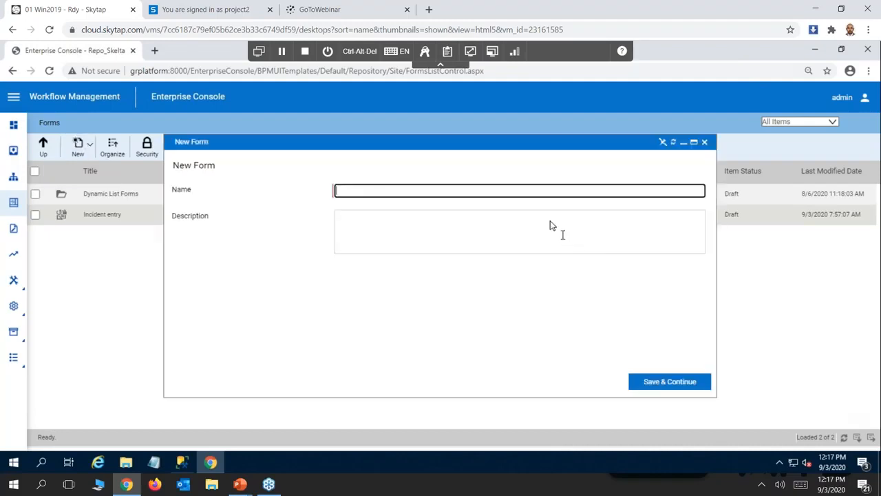
type("BD Entry")
Enter "Breakdown entry" as the form description, save the form, and open it for design.
left_click(362, 225)
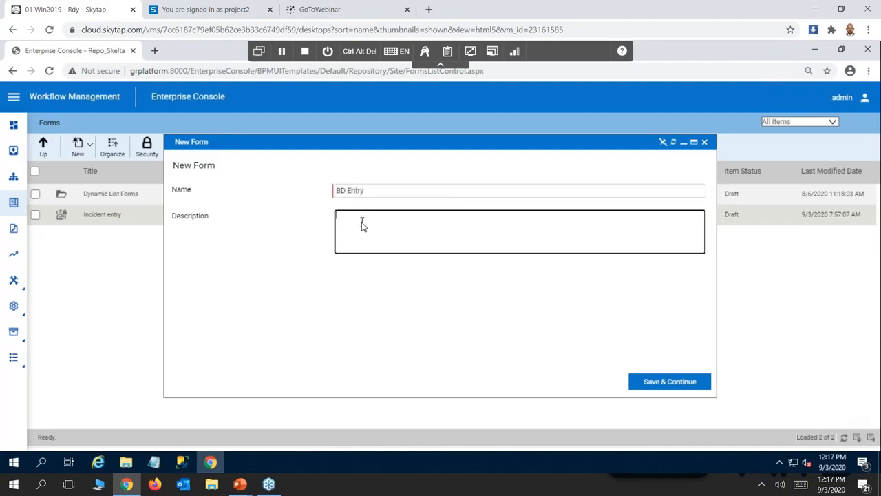
type("Breakdown entry")
left_click(684, 383)
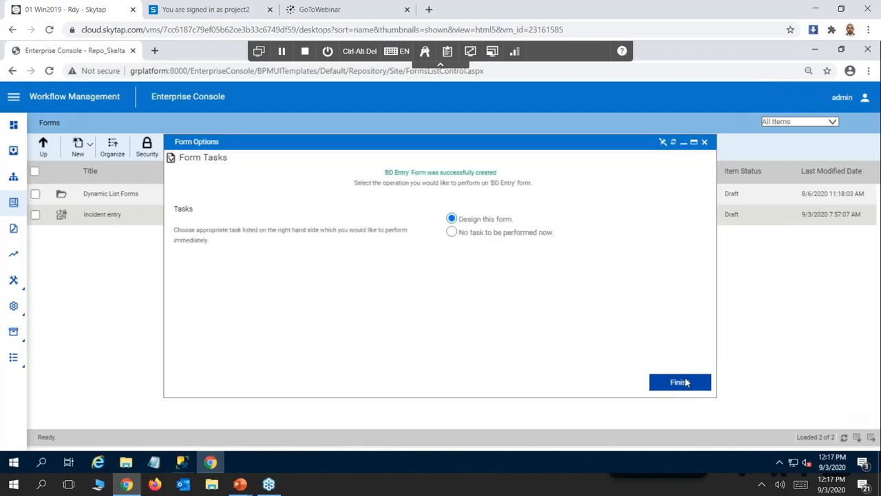
left_click(678, 384)
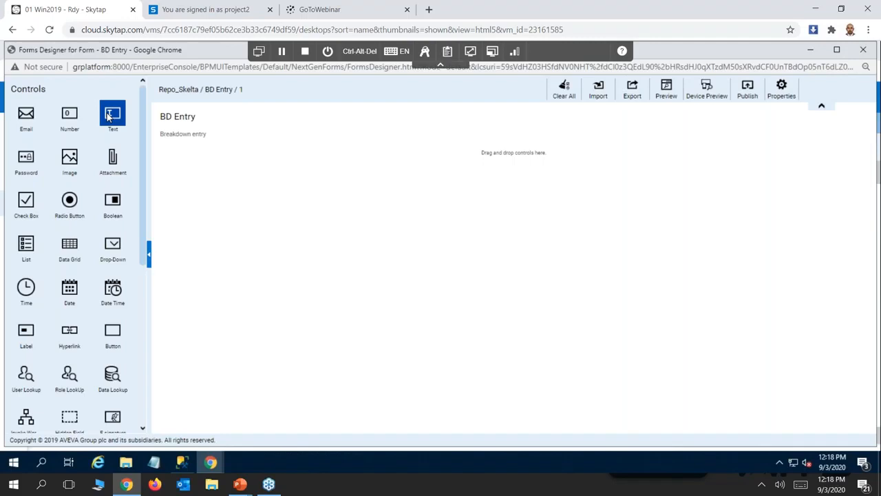
Add two text controls, one below the other, to the BD Entry form.
left_click_drag(108, 117, 384, 190)
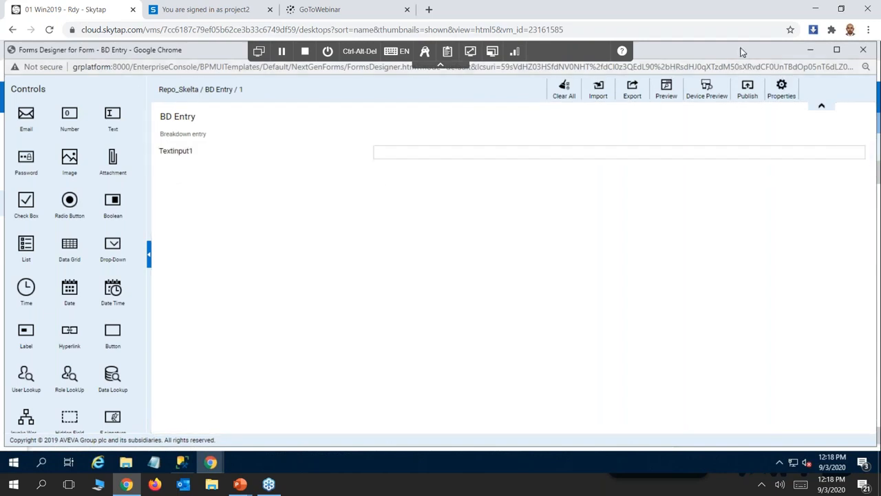
left_click_drag(693, 50, 678, 63)
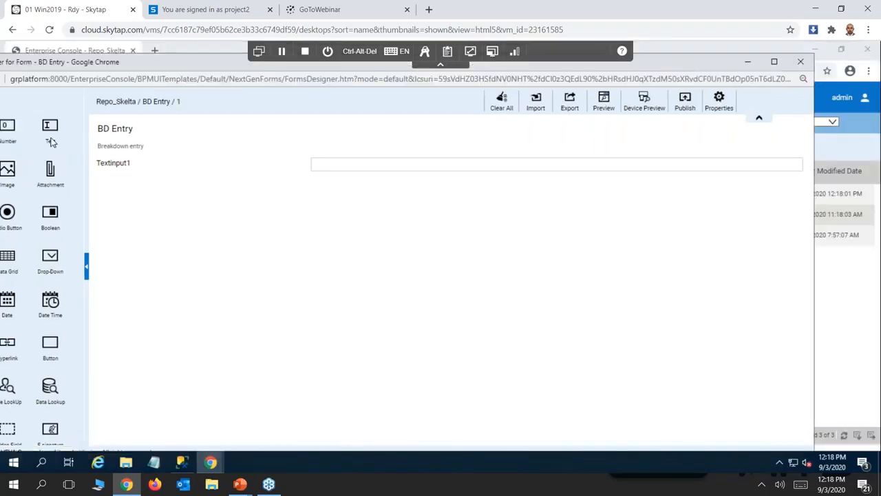
left_click_drag(48, 129, 261, 223)
left_click_drag(261, 223, 261, 225)
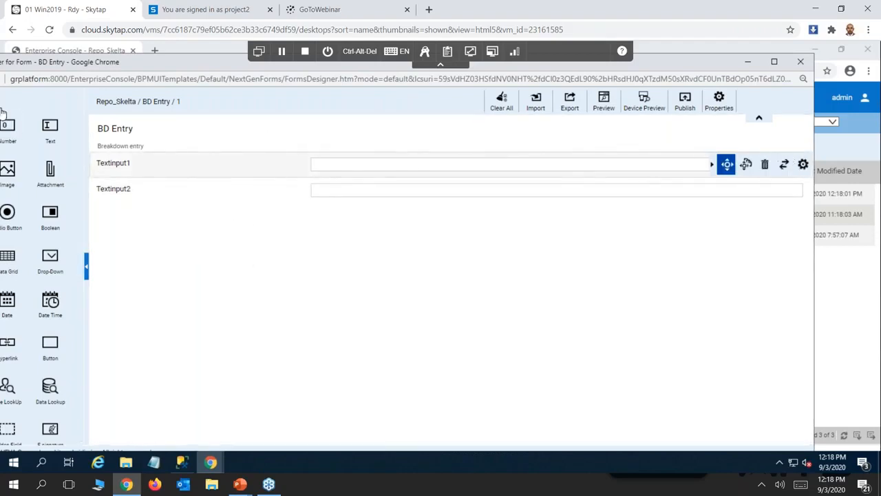
Rename the first text control on the form to Title and apply the change.
left_click(801, 166)
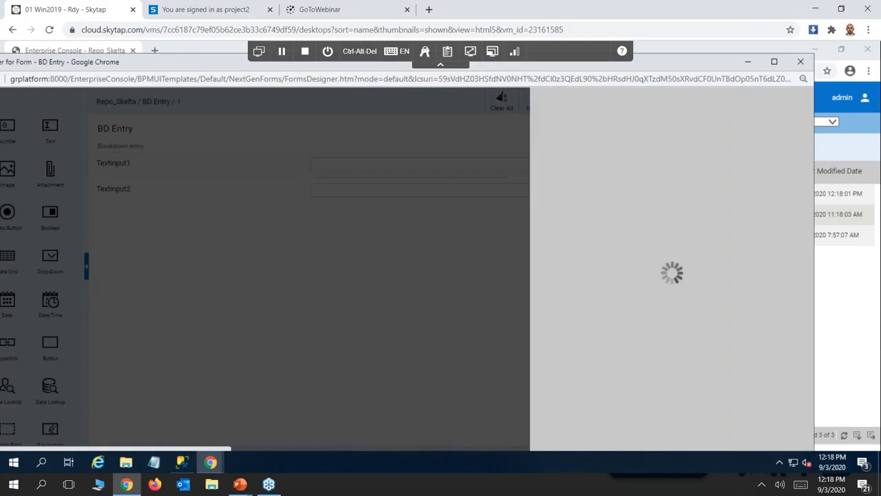
left_click_drag(671, 165, 582, 178)
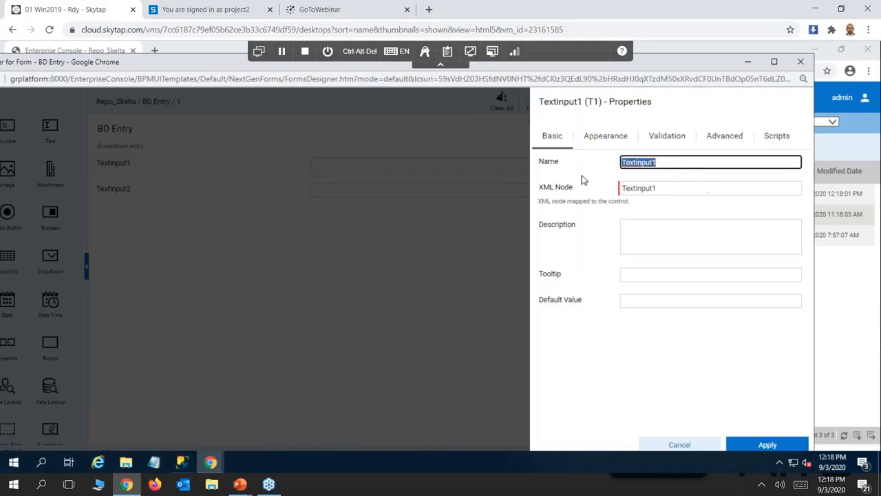
type("Title")
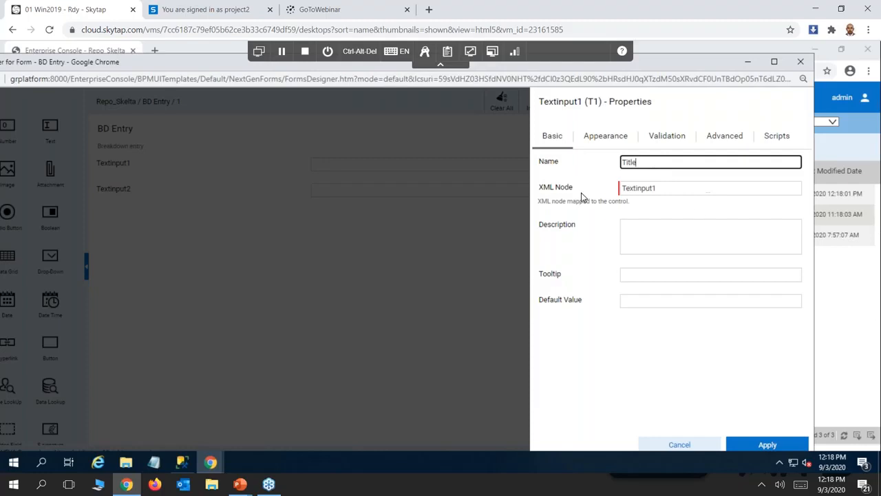
left_click(664, 237)
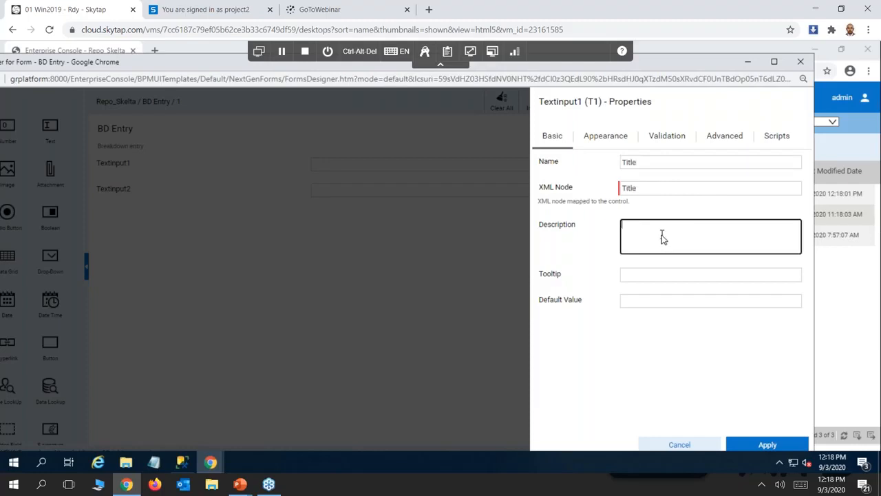
left_click(766, 445)
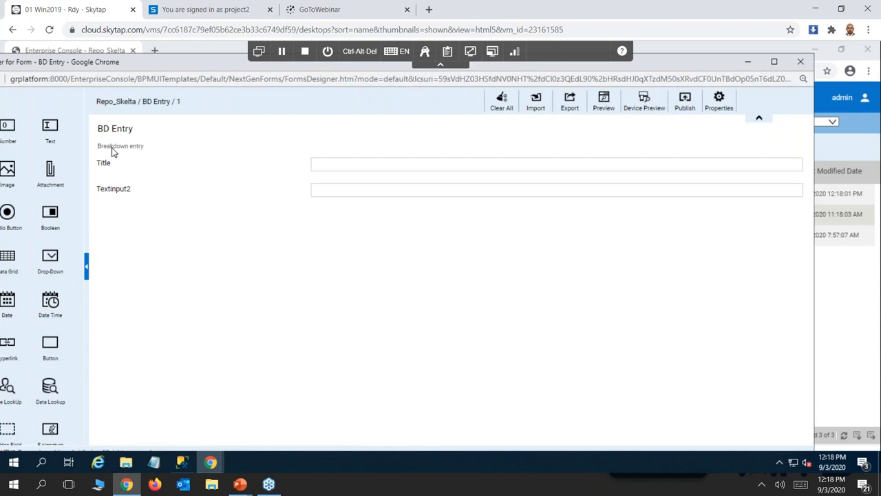
Open the properties of the second text control and name it Description.
mouse_move(305, 188)
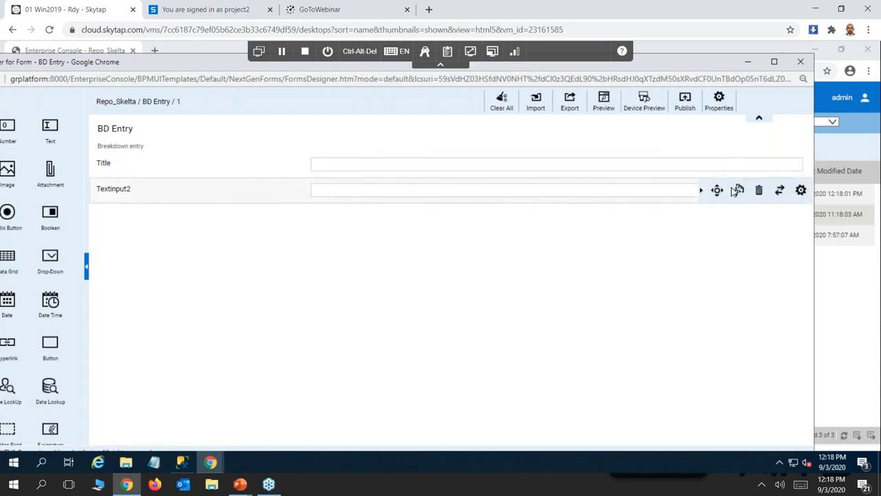
left_click(801, 190)
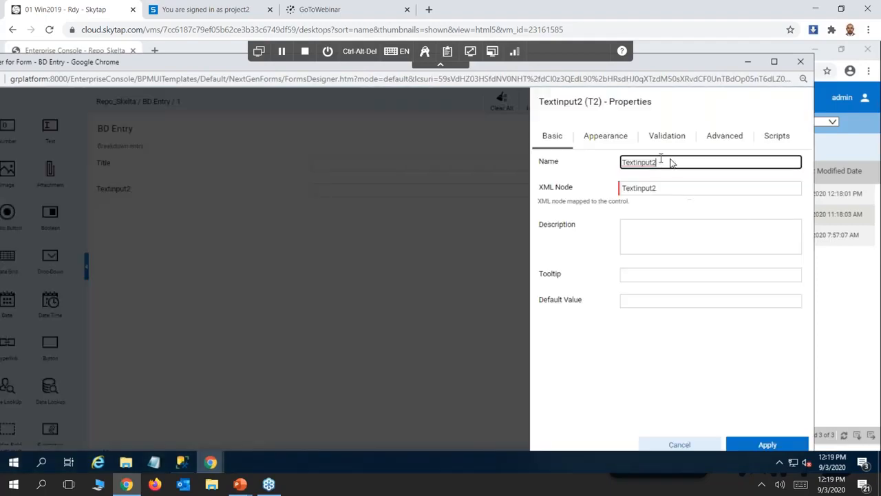
key("ctrl+a")
type("Description")
left_click(638, 242)
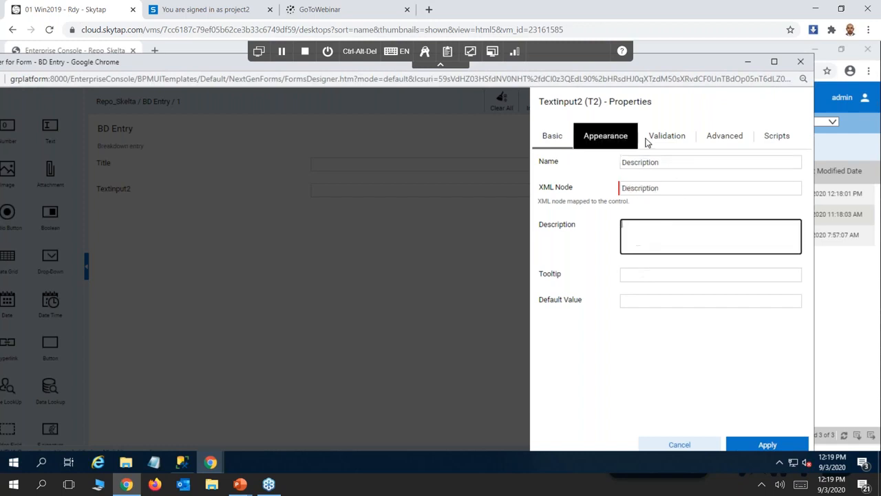
Set the Description control's display mode to Multi Line with 10 rows and apply its properties.
left_click(606, 142)
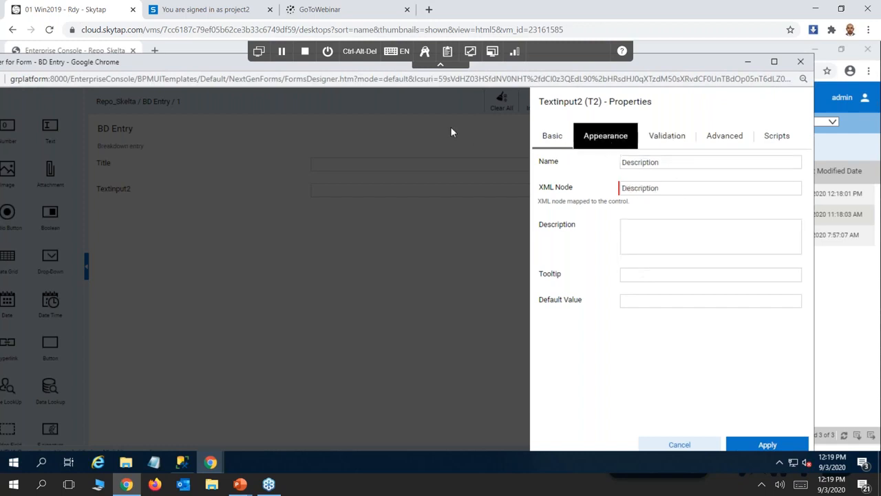
scroll(782, 355, "down", 3)
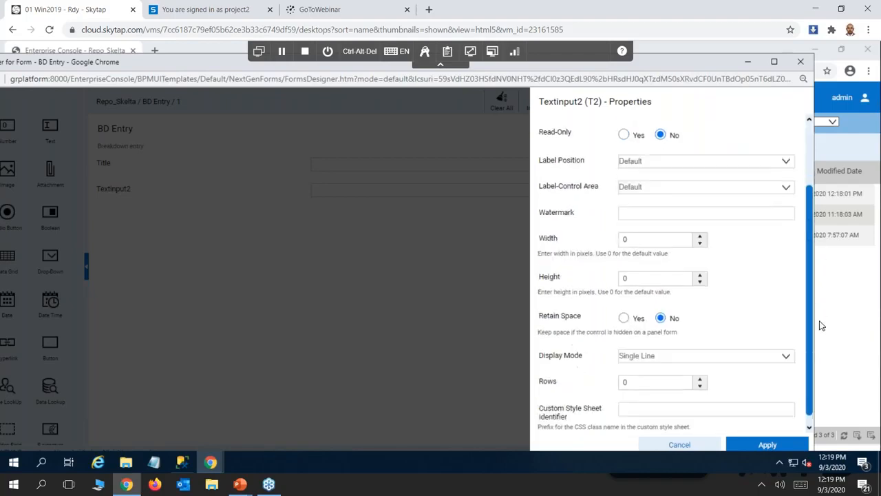
left_click(784, 348)
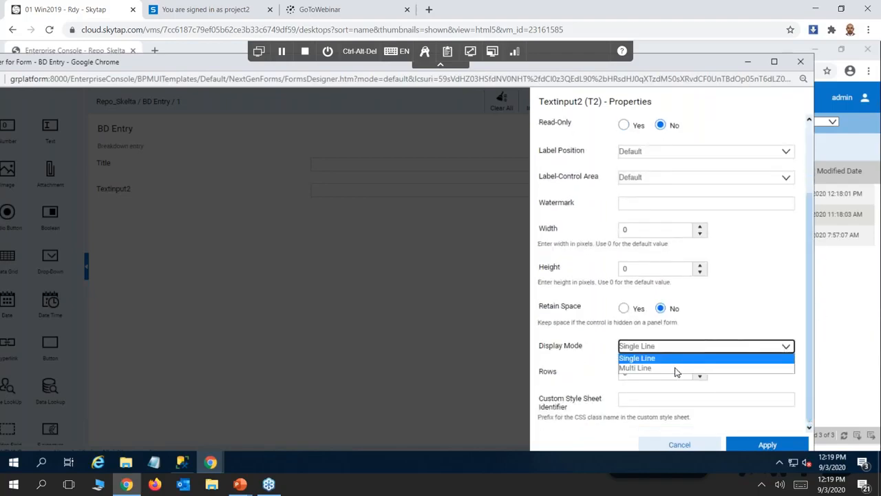
left_click(644, 369)
double_click(643, 372)
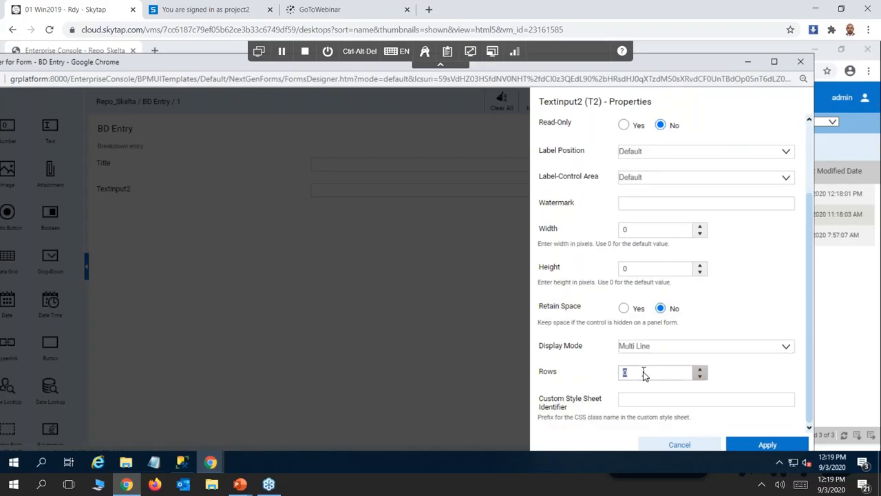
type("10")
left_click(767, 445)
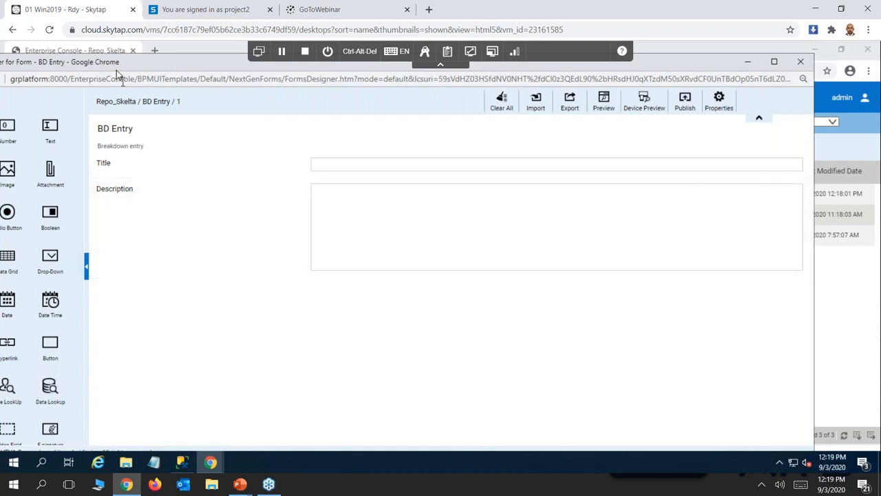
Add an Invoke Workflow control below the Description field and open its properties.
left_click_drag(120, 64, 186, 83)
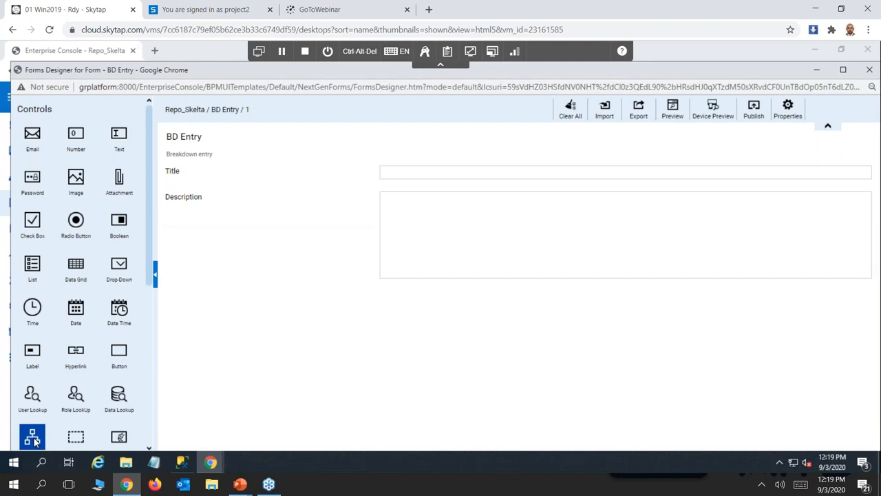
left_click_drag(34, 440, 468, 315)
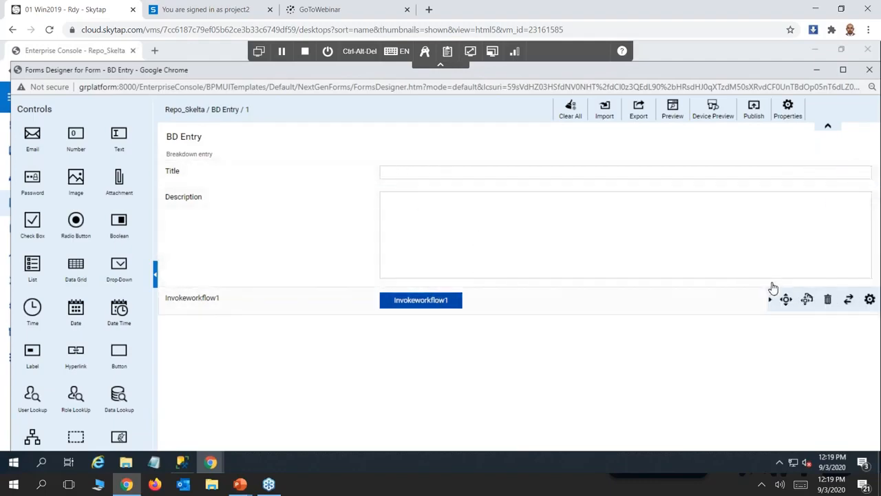
left_click(870, 301)
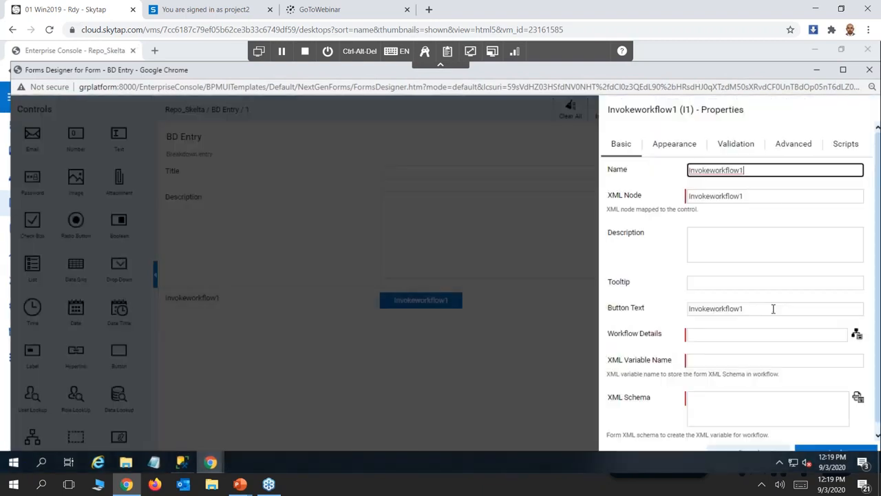
Clear the Invoke Workflow control's name and set its XML node to callhelpdesk.
left_click_drag(748, 172, 686, 220)
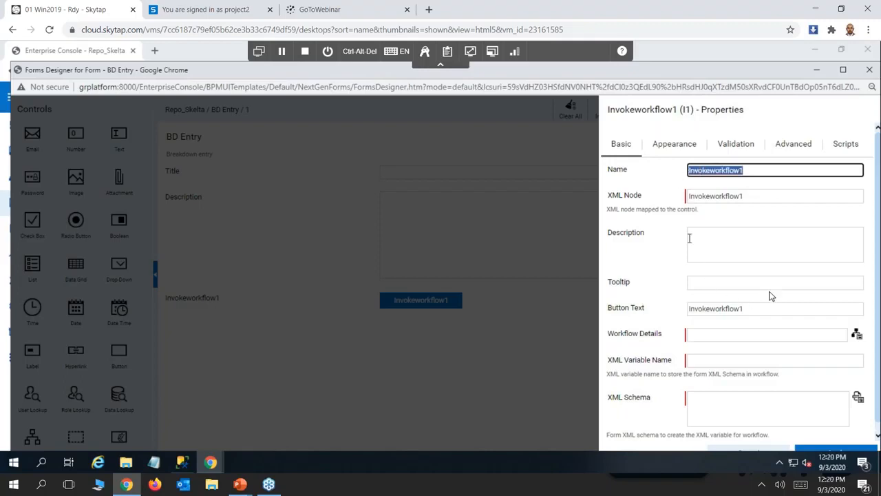
key("BackSpace")
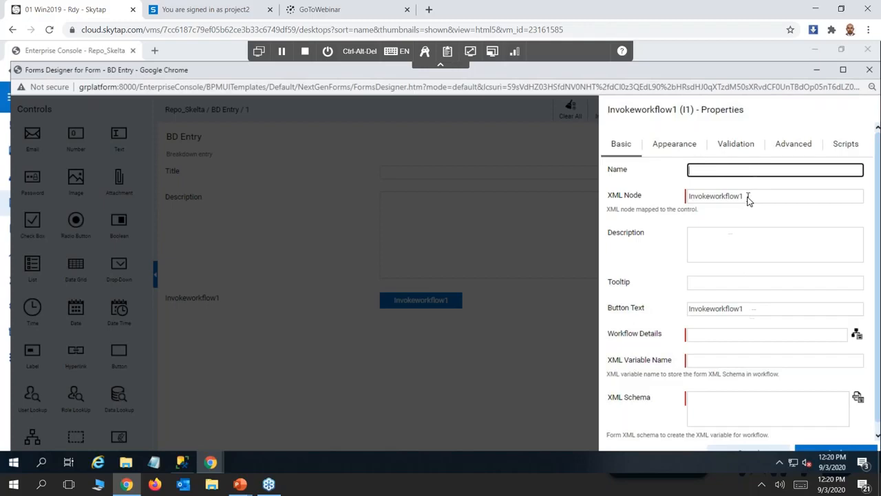
left_click_drag(744, 200, 689, 200)
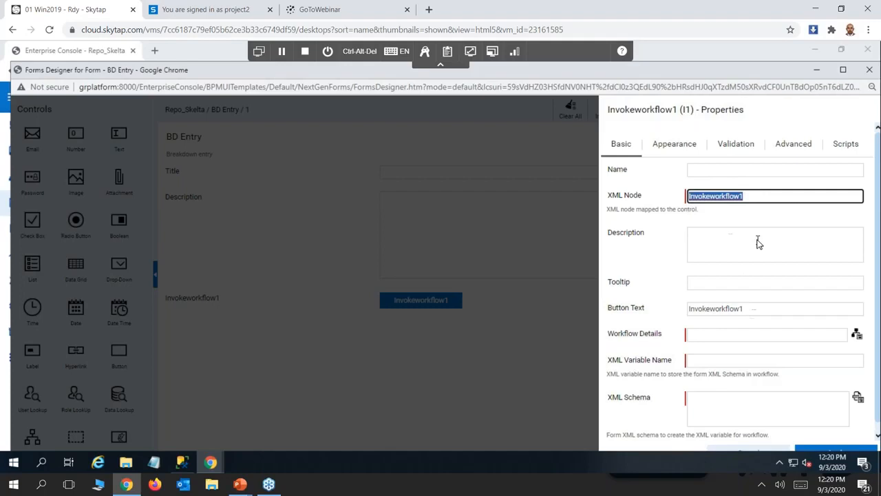
type("callhelpdesk")
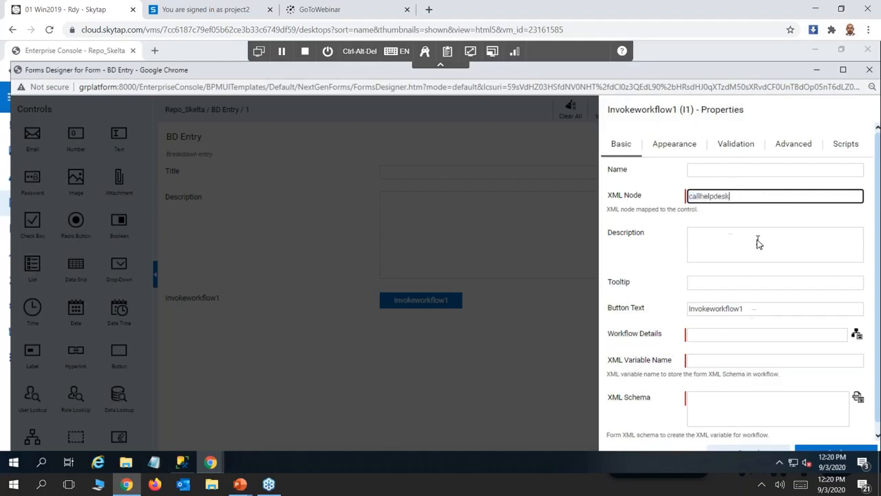
Set the Invoke Workflow control's button text to "Call Helpdesk".
left_click(701, 338)
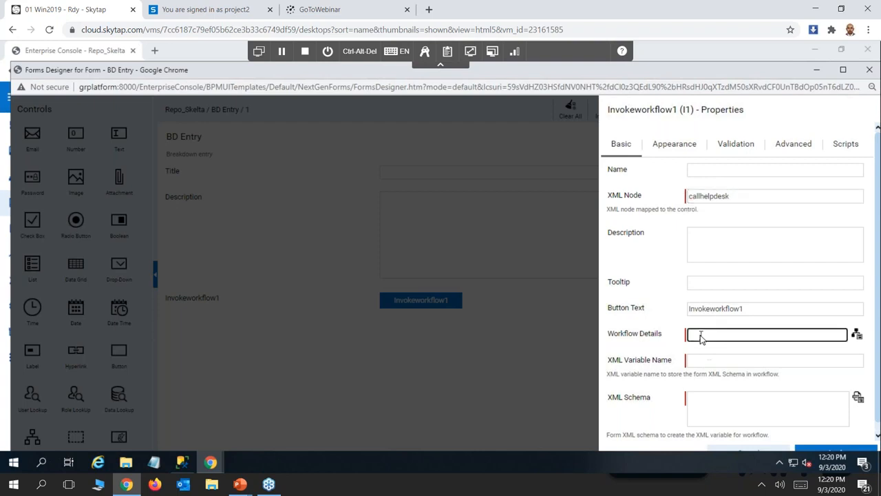
left_click(750, 311)
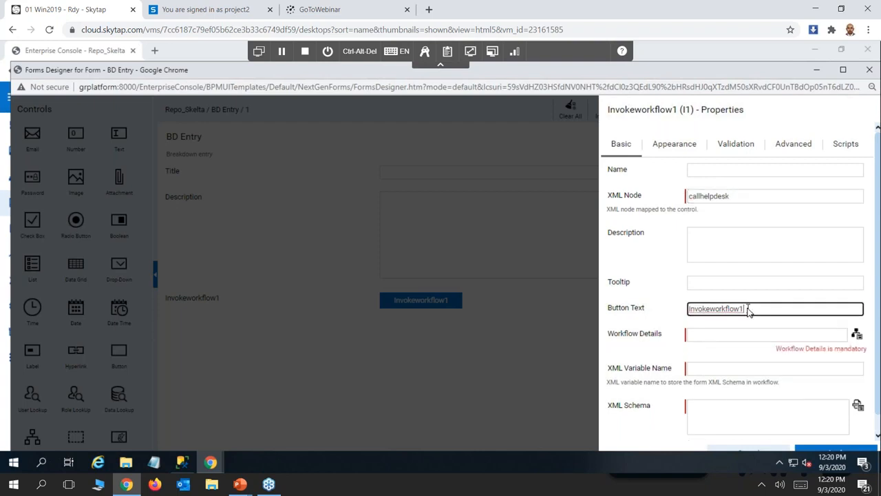
left_click_drag(745, 310, 643, 311)
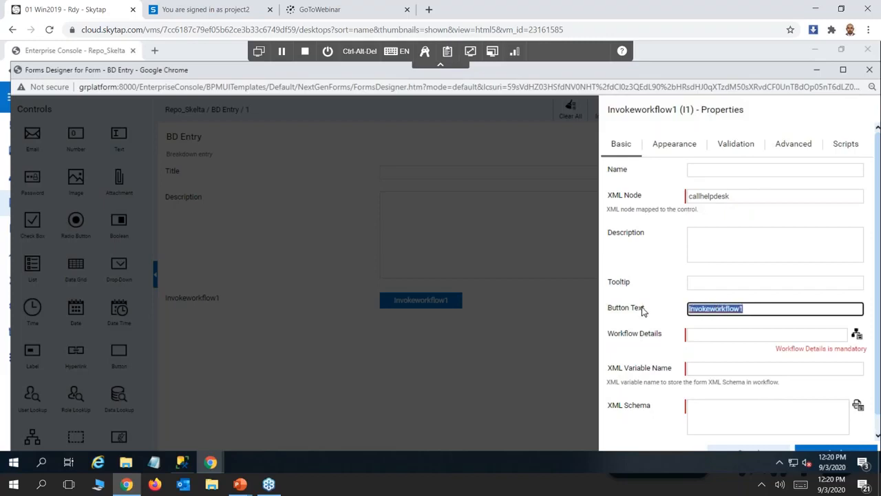
type("Call He")
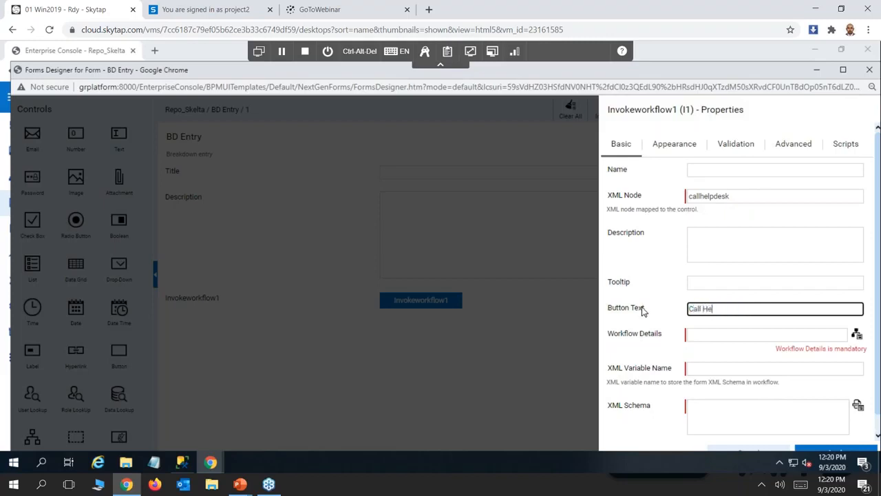
type("lpdesk")
Link the Invoke Workflow control to the latest version of the Breakdown workflow and save the workflow details.
left_click(707, 336)
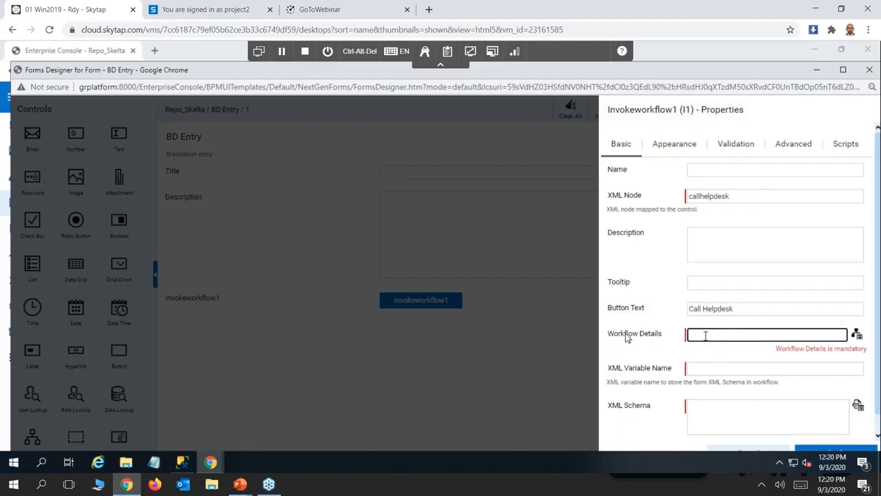
left_click(857, 335)
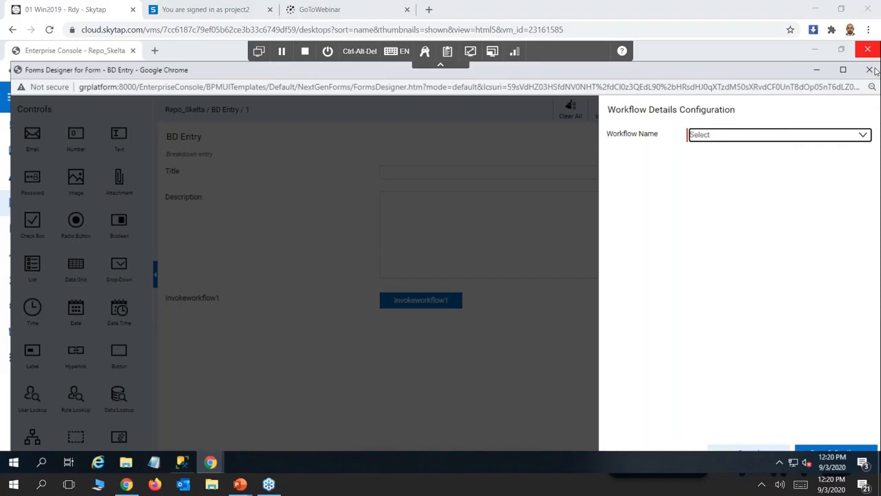
left_click(862, 136)
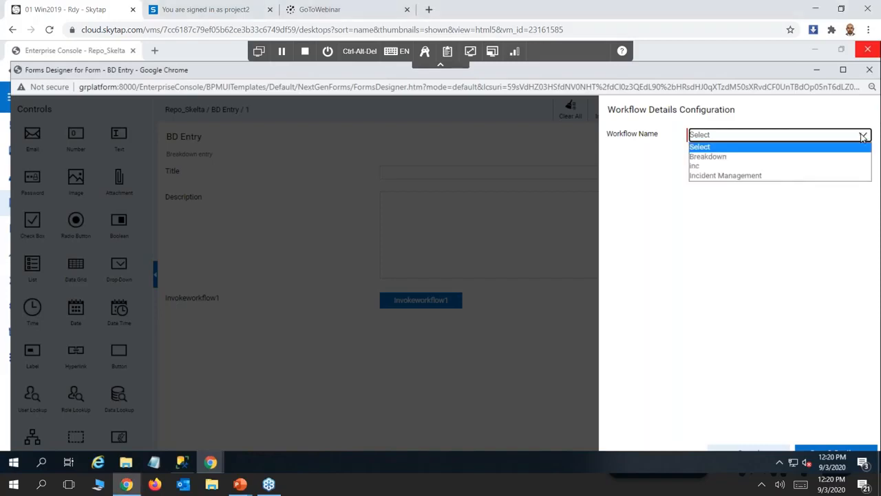
left_click(724, 158)
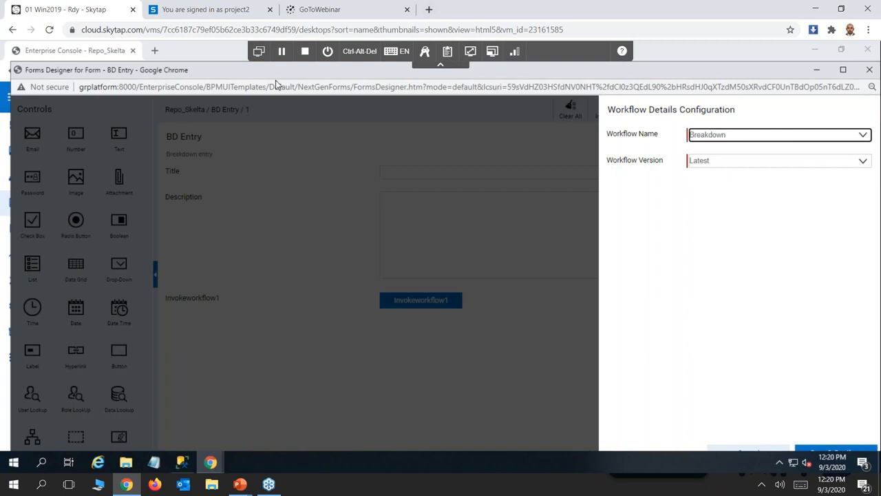
mouse_move(264, 72)
left_mouse_down()
mouse_move(256, 52)
mouse_move(260, 62)
left_mouse_up()
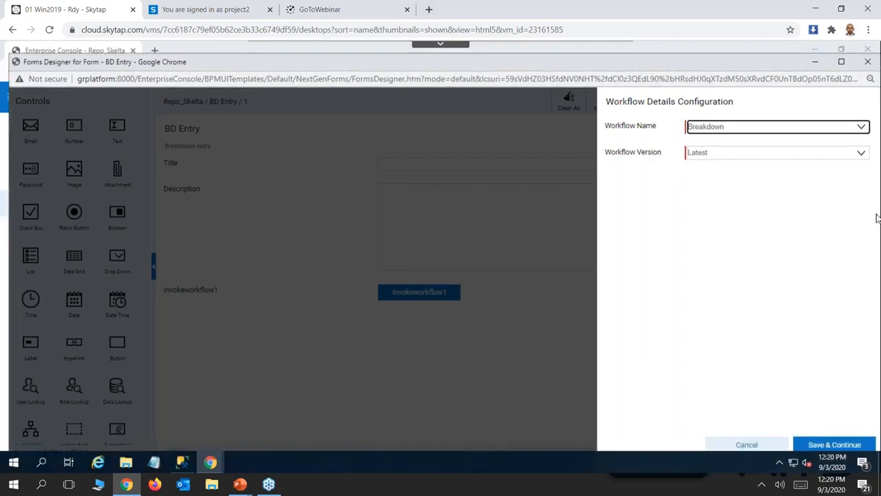
left_click(838, 444)
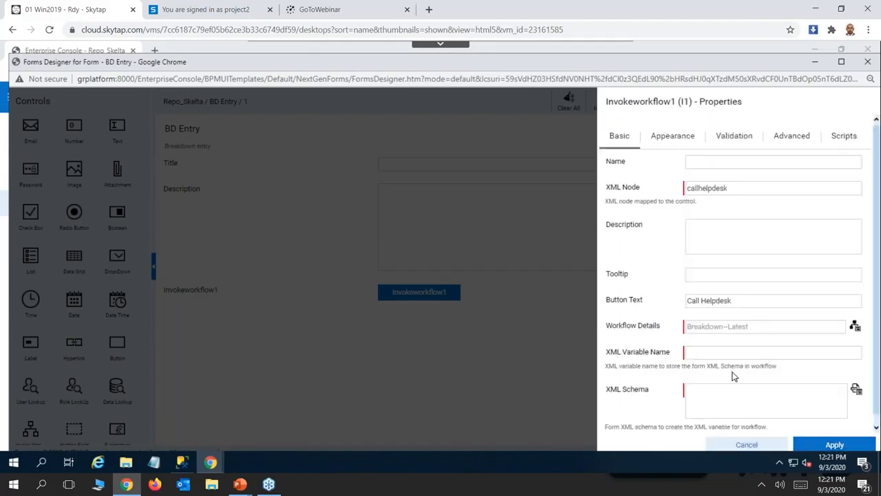
Set the XML variable name to bddata and generate the control's XML schema from the form.
left_click(698, 354)
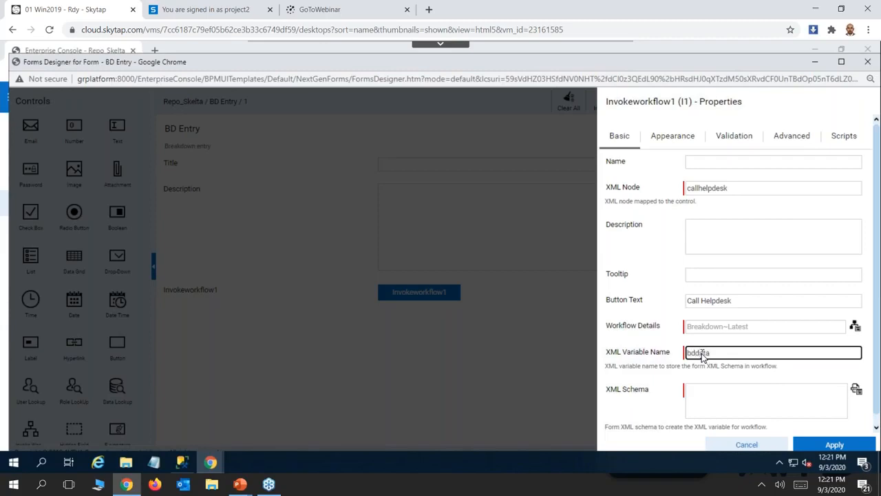
left_click(713, 399)
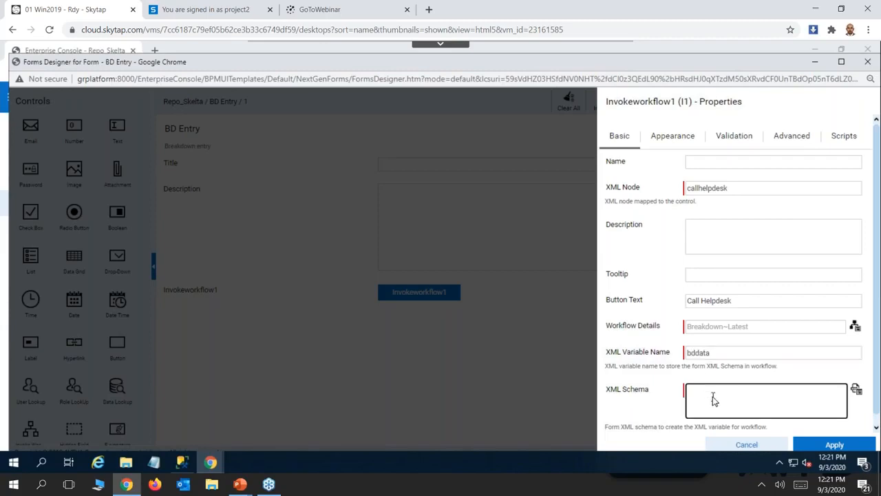
left_click(857, 390)
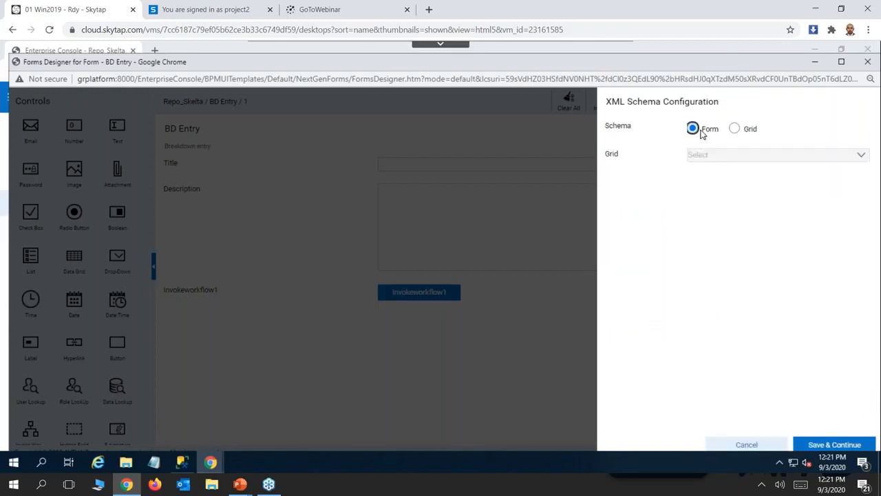
left_click(832, 444)
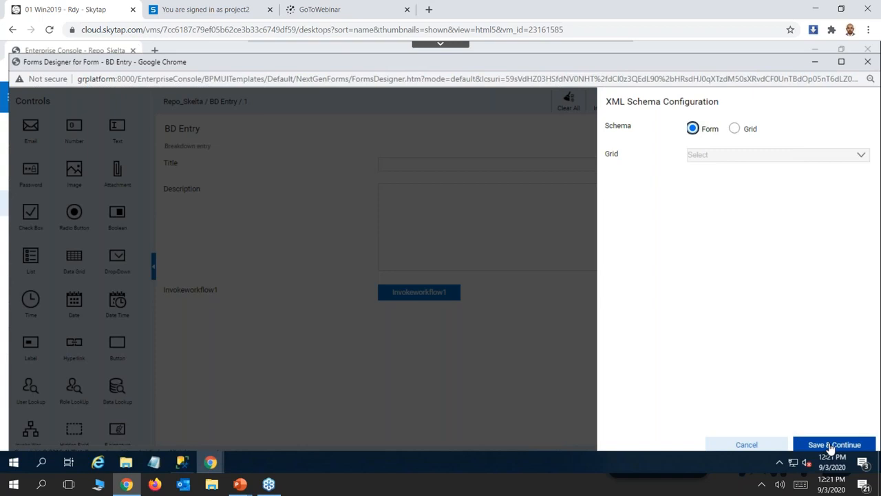
left_click(832, 445)
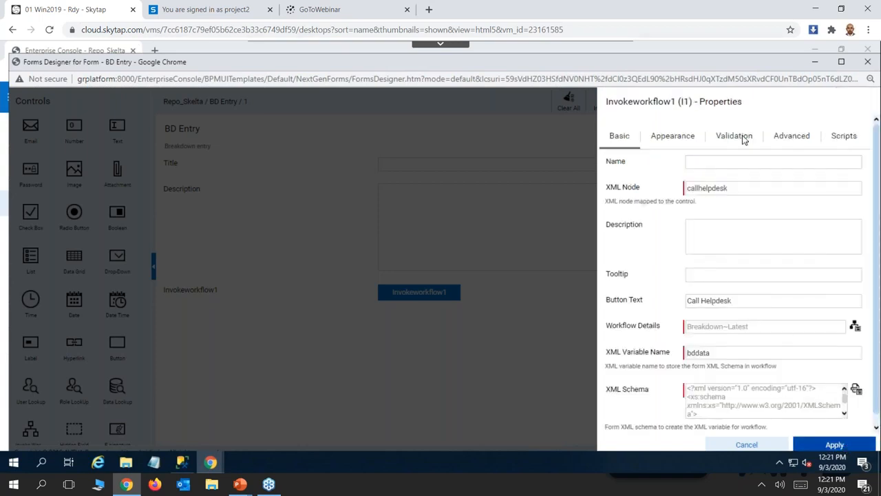
Set the Invoke Workflow control to close the form when the workflow is invoked, and apply its properties.
left_click(789, 138)
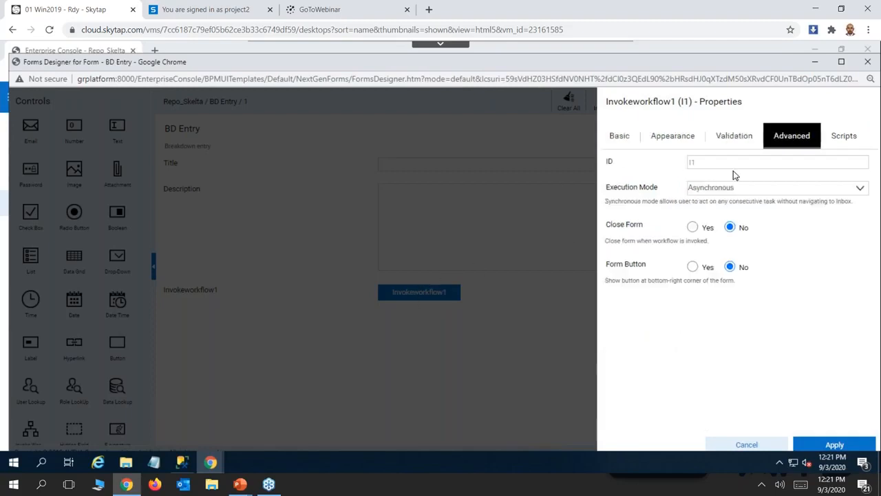
left_click(692, 228)
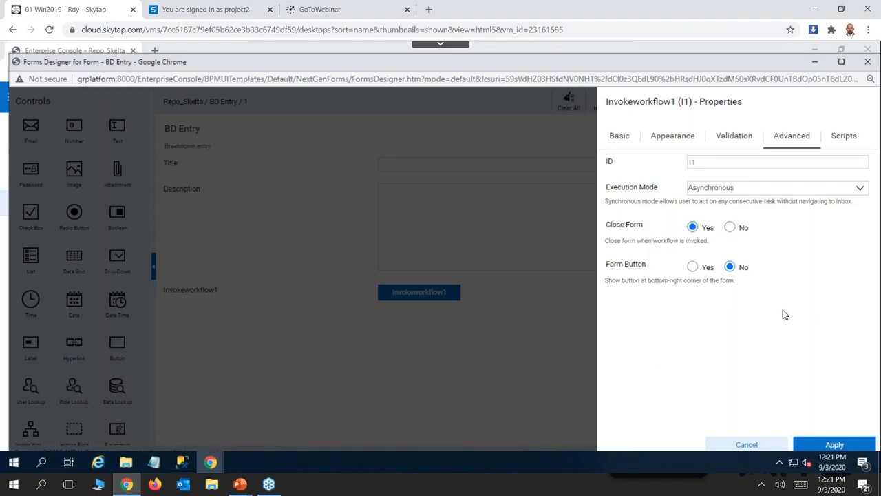
left_click(833, 445)
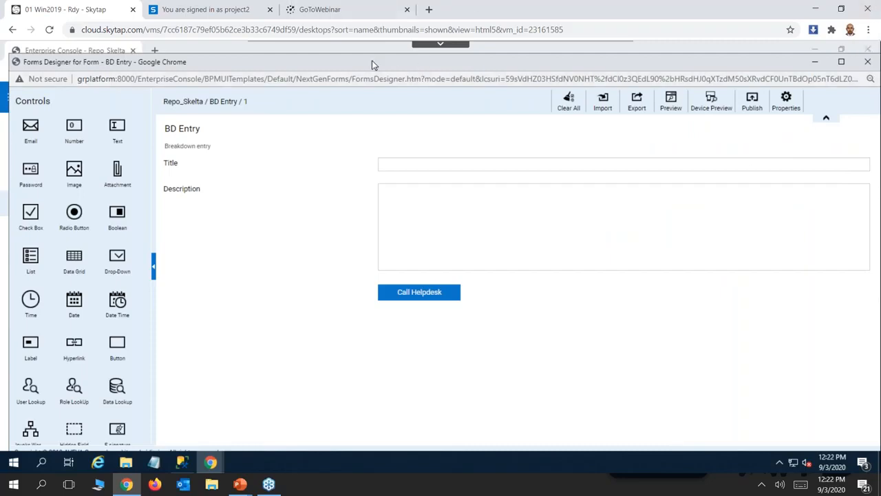
Check how the BD Entry form looks in the mobile device preview, then close the preview.
left_click_drag(374, 64, 321, 59)
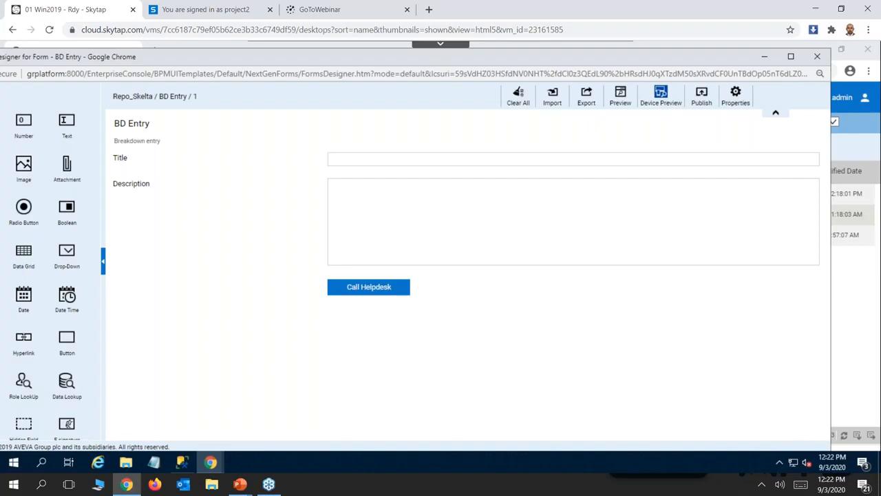
left_click(678, 88)
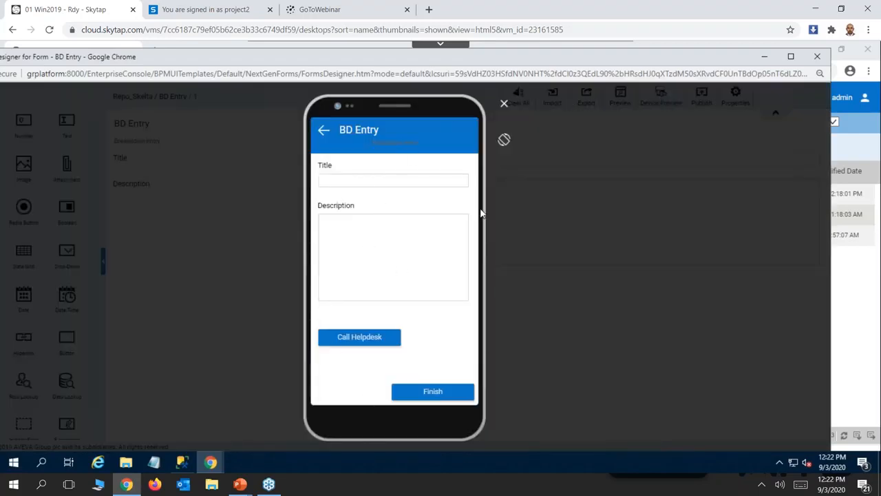
left_click(503, 105)
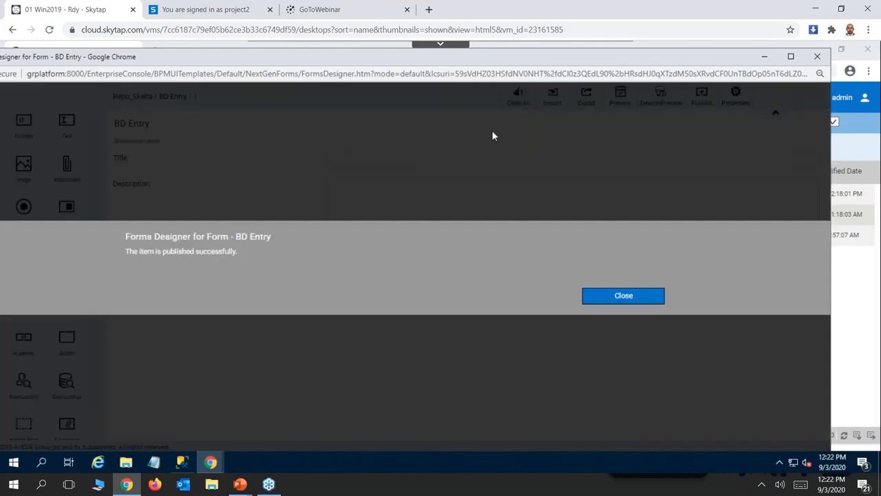
Publish the BD Entry form and close its forms designer.
left_click(609, 299)
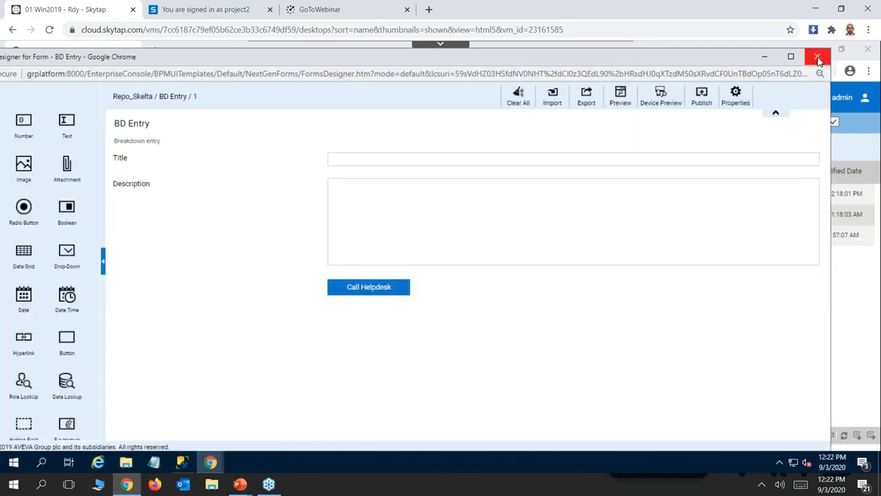
left_click(819, 59)
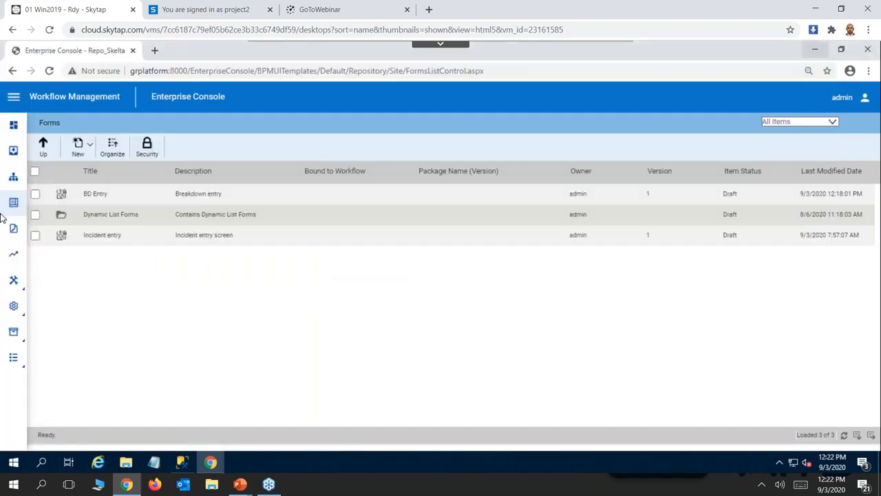
Open the Breakdown workflow from the workflows list in the process designer and maximize the designer window.
left_click(14, 180)
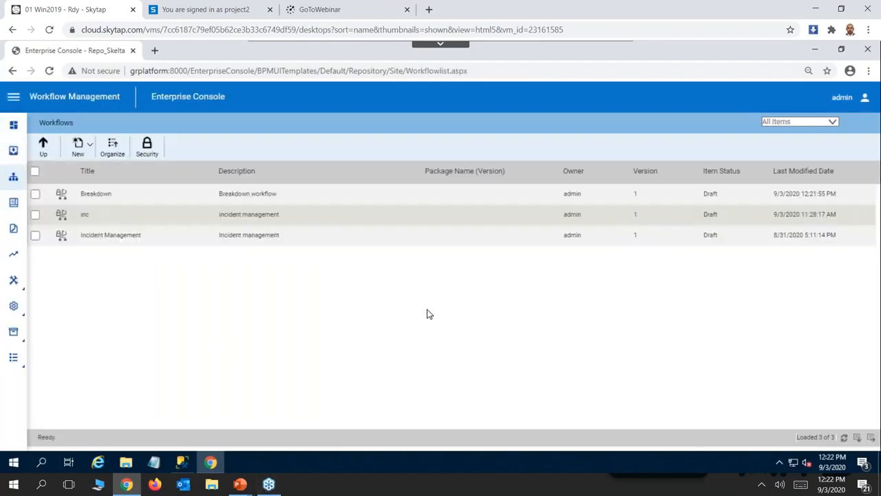
key("alt+Tab")
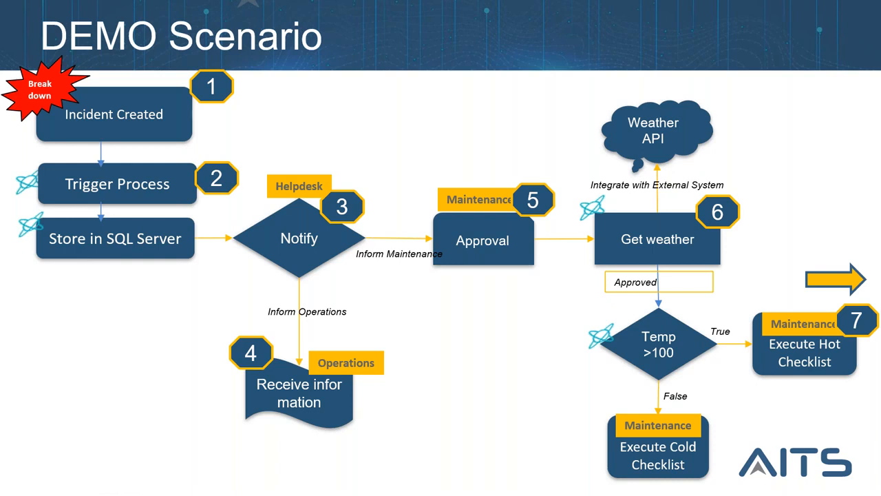
key("alt+Tab")
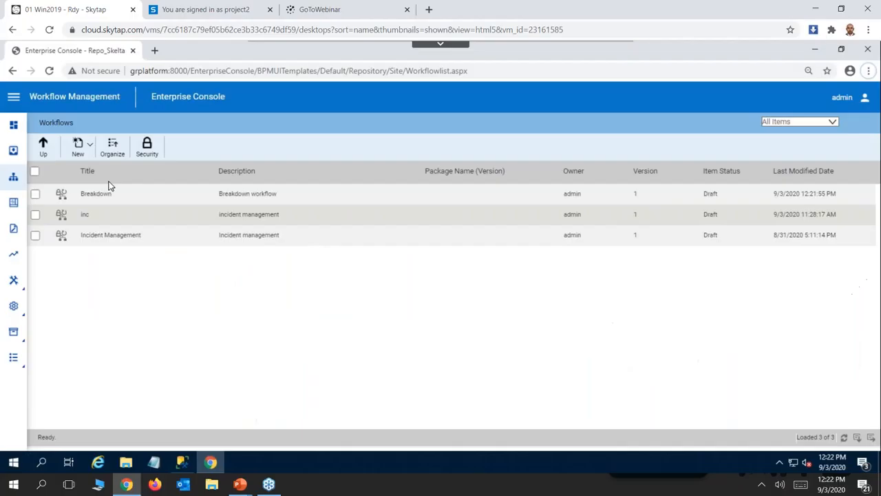
left_click(93, 197)
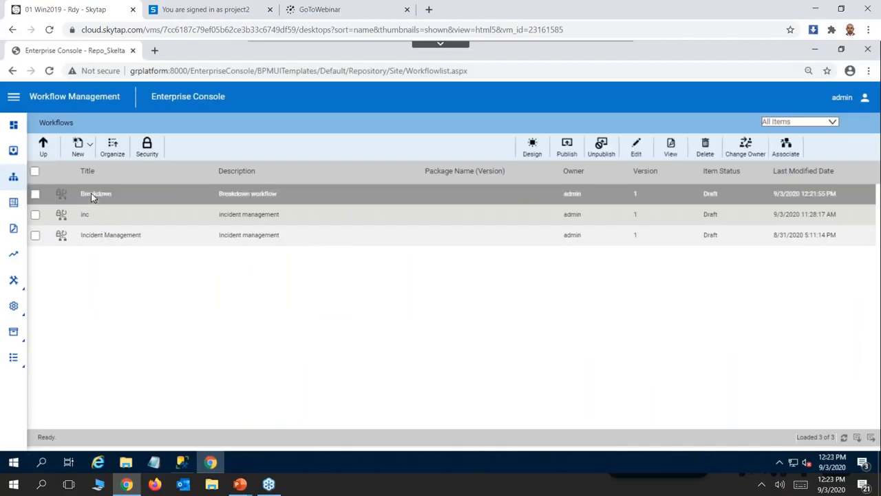
double_click(93, 197)
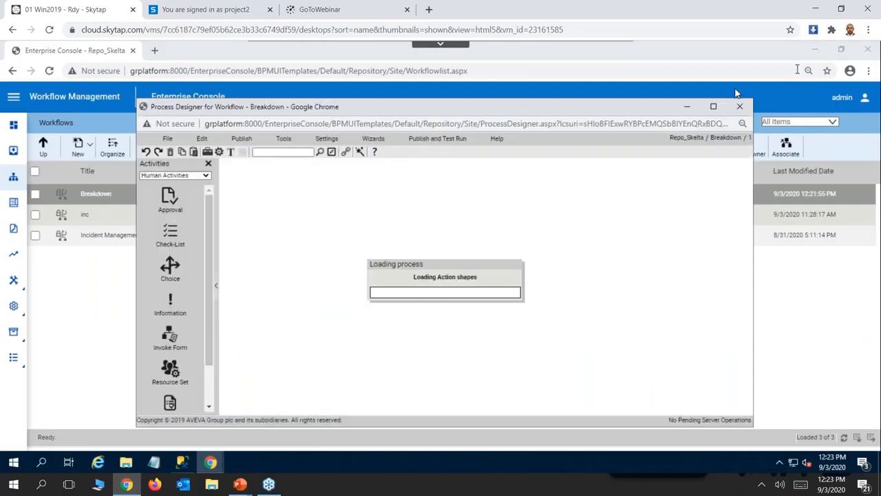
left_click(714, 108)
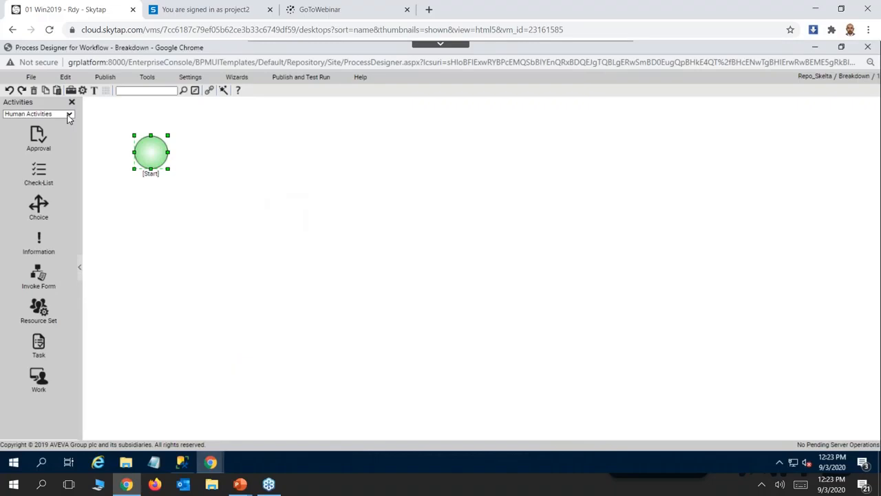
Add a Database Activity from the Engine Activities to the right of the Start shape, linked from it.
left_click(69, 115)
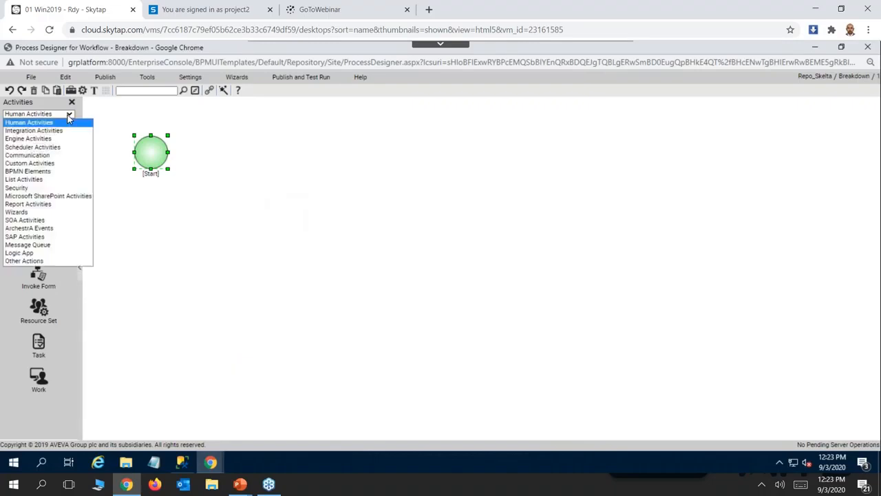
left_click(42, 140)
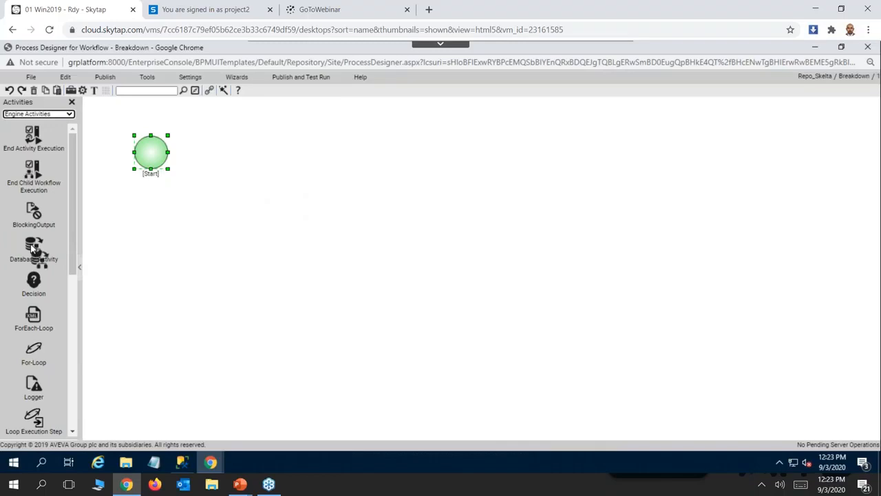
right_click(50, 254)
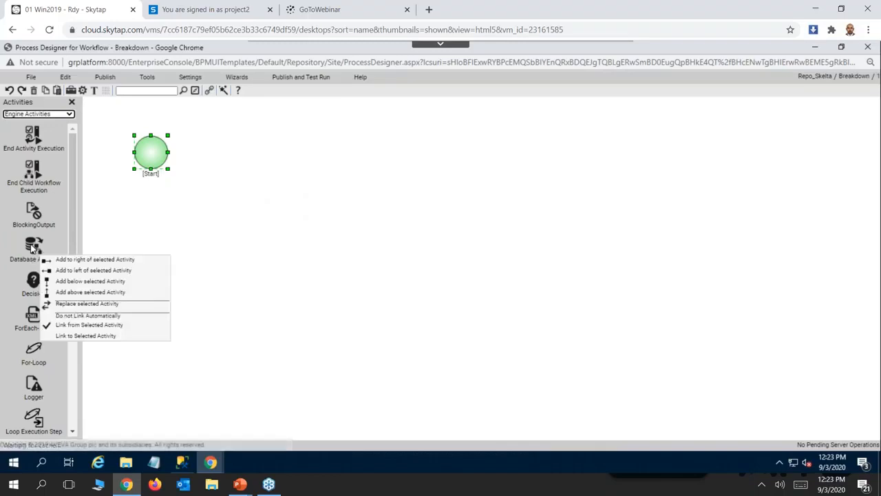
left_click(86, 260)
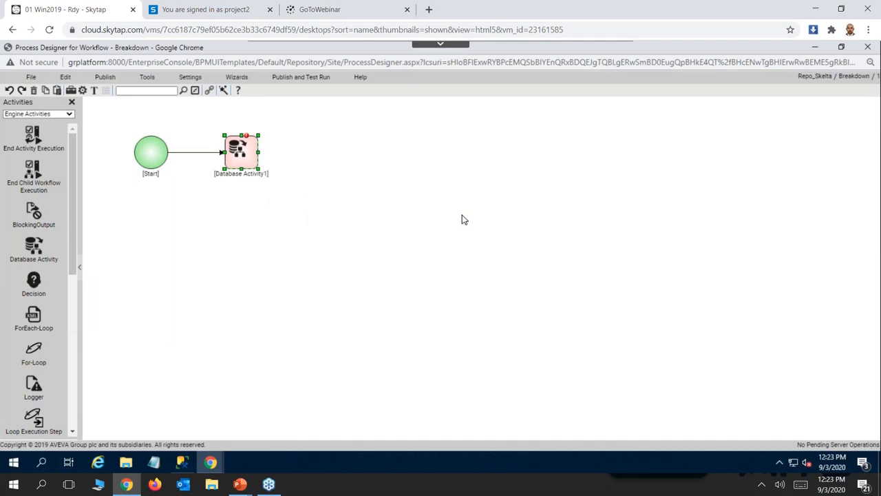
Set the Database Activity's database connection to IncidentDB and save its properties.
right_click(247, 158)
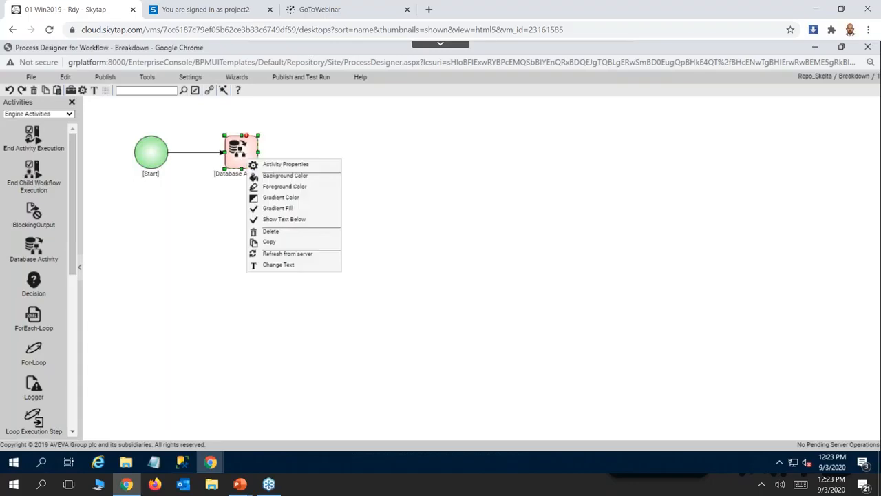
left_click(277, 167)
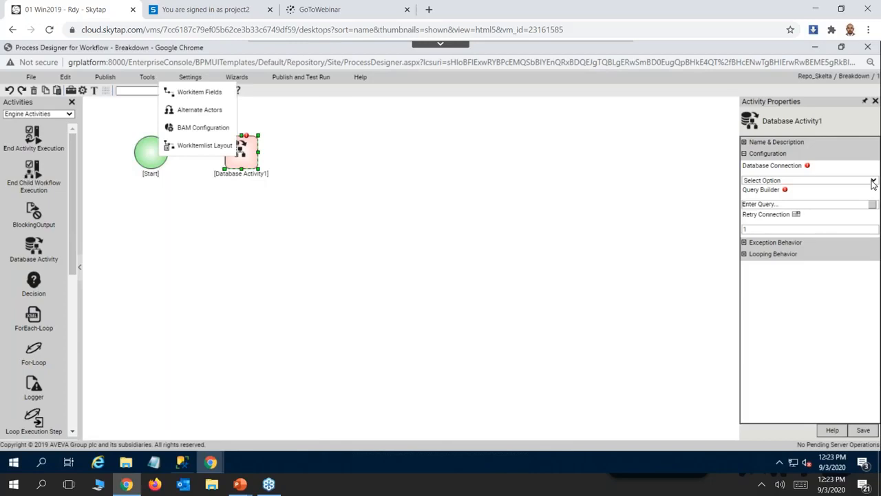
left_click(872, 181)
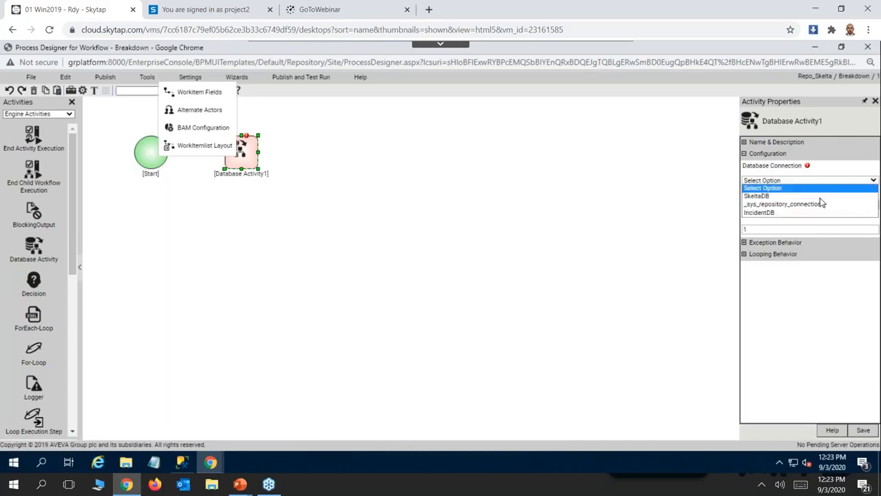
left_click(776, 215)
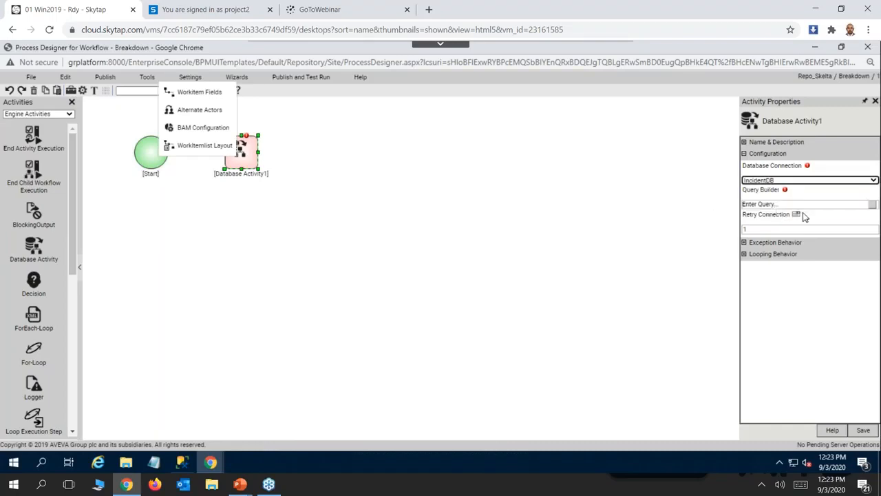
left_click(863, 430)
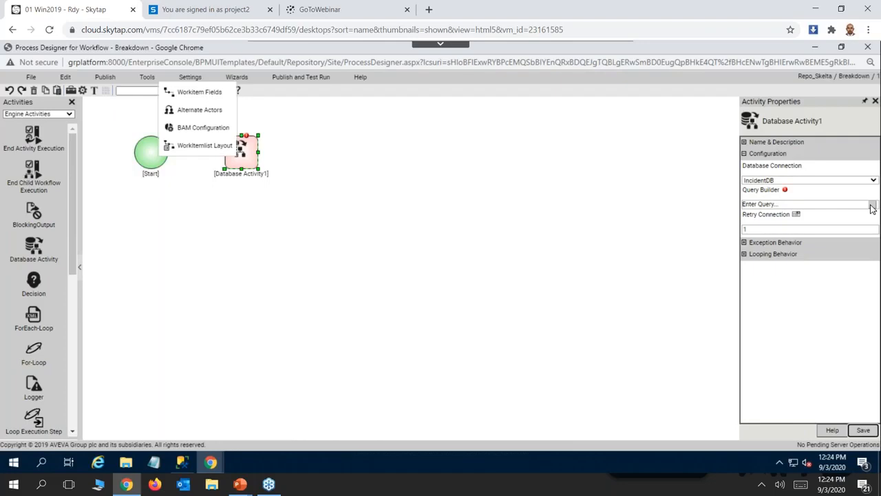
Open the query builder for the Database Activity and begin the query with "insert".
left_click(872, 206)
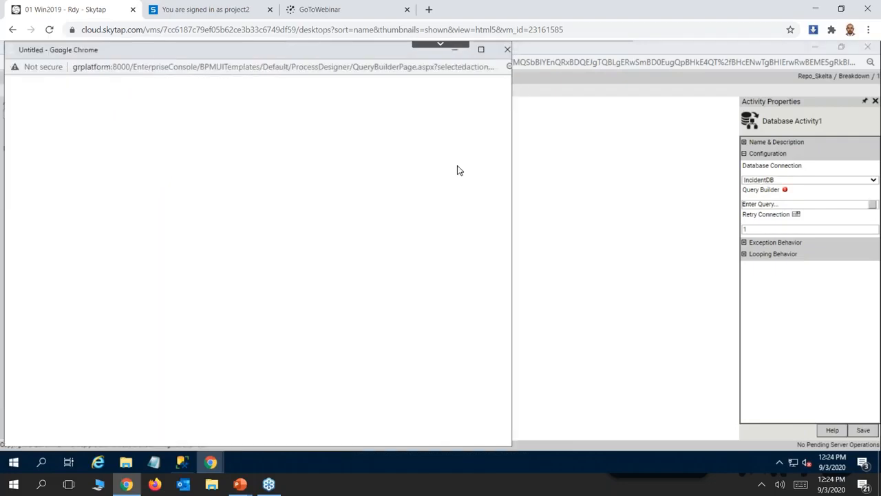
left_click(300, 173)
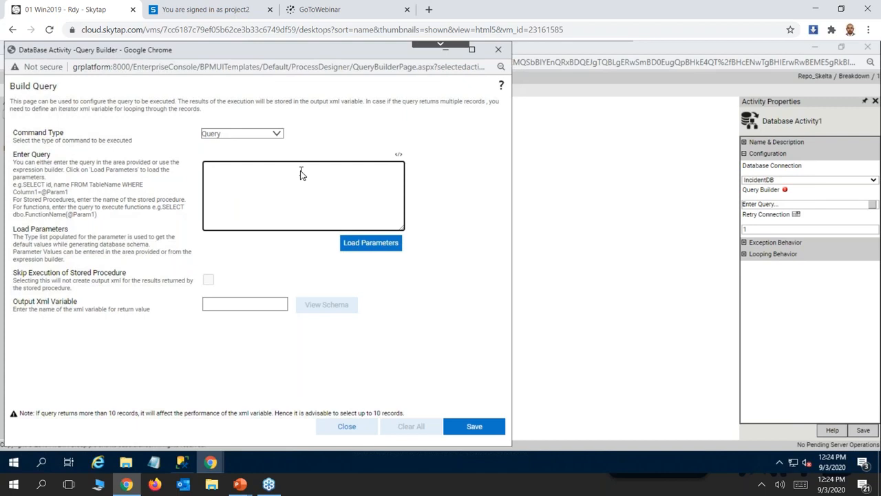
type("insert")
Switch to SQL Server Management Studio and examine the columns of dbo.WRTable in the WR database.
mouse_move(183, 465)
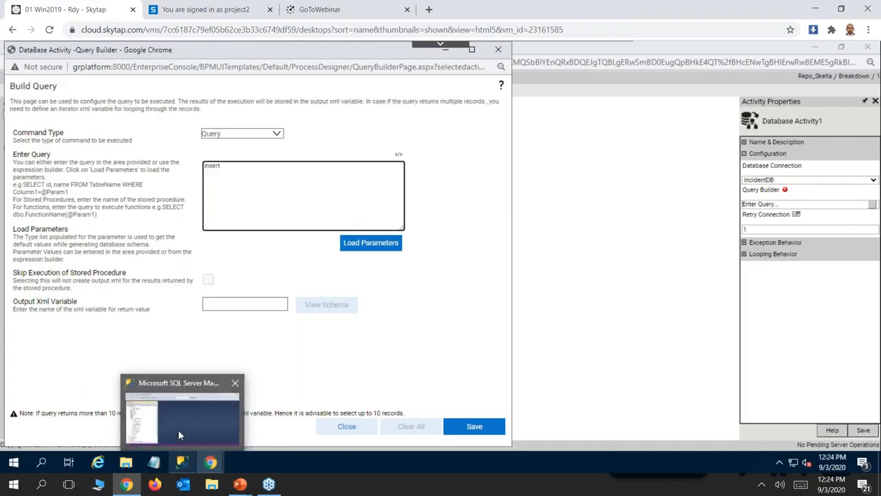
left_click(177, 429)
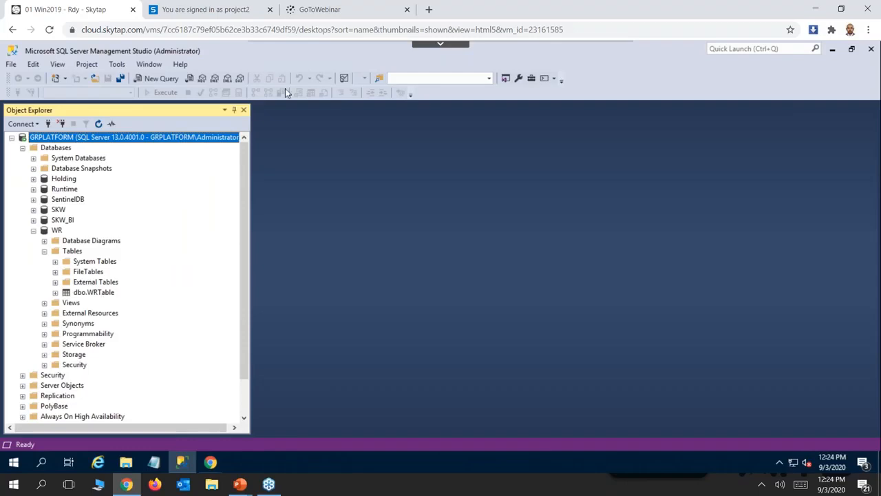
left_click(56, 292)
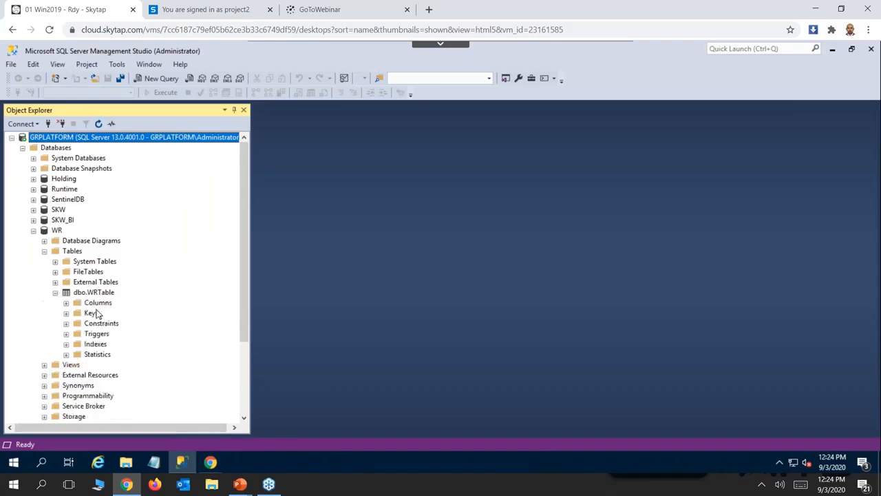
left_click(66, 302)
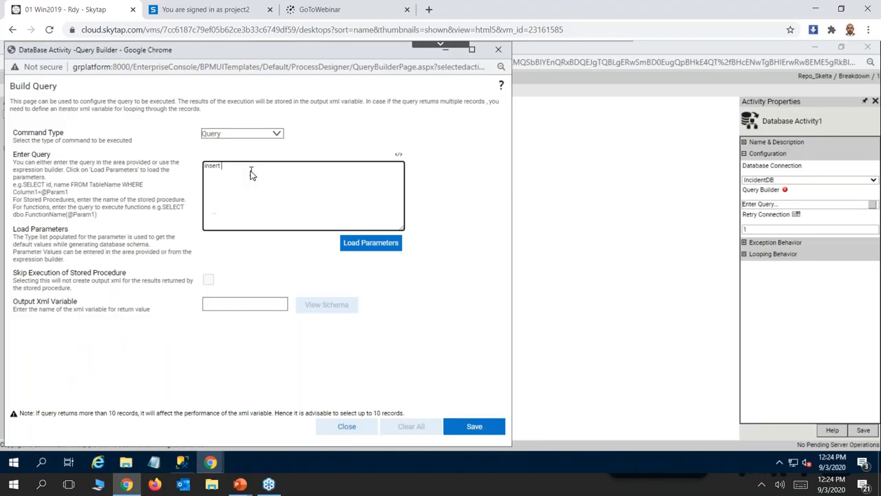
type("insert into WRTable values(@title, @desc)")
left_click(370, 246)
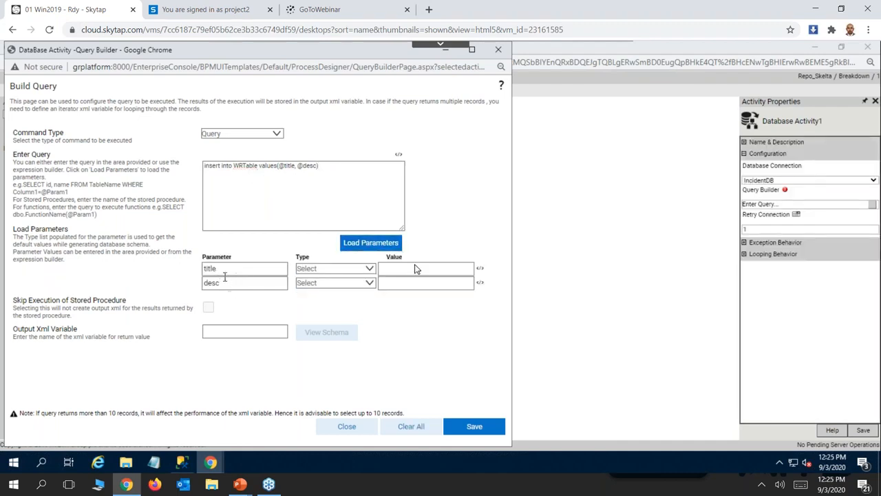
Set the title parameter's type to String and its value to the expression XmlVariables.bddata.SKRootDefinition.Title.
left_click(368, 269)
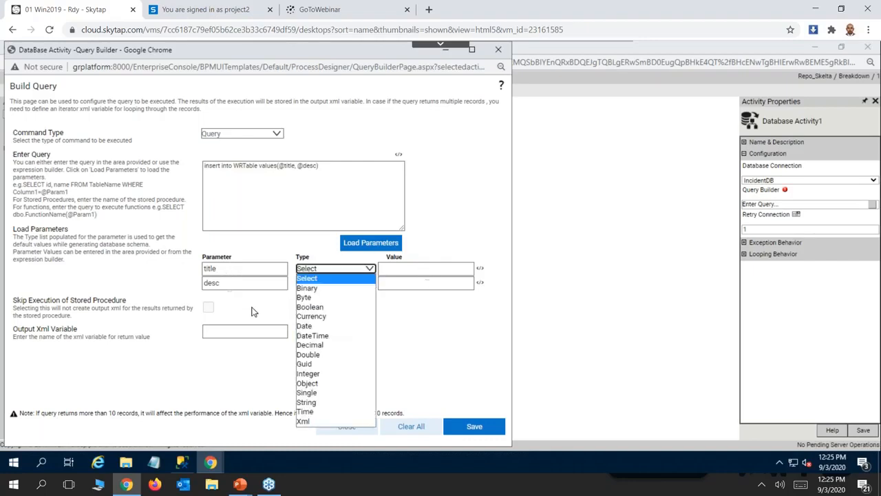
left_click(307, 403)
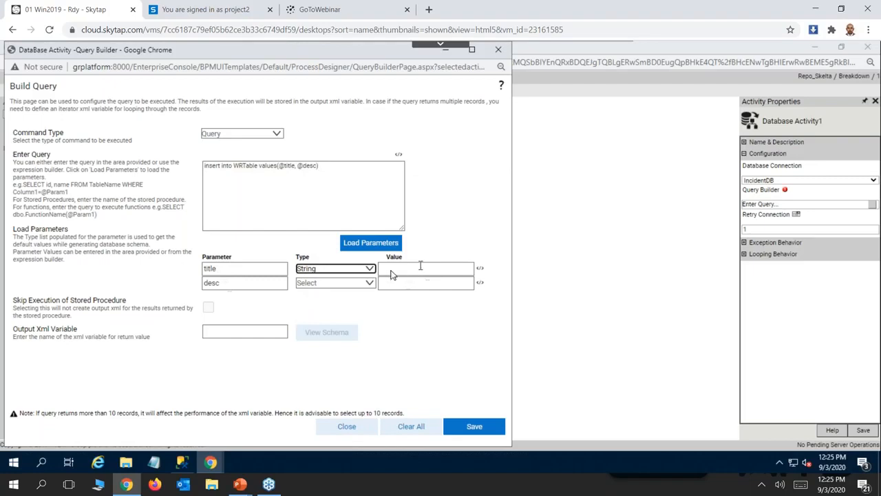
left_click(480, 270)
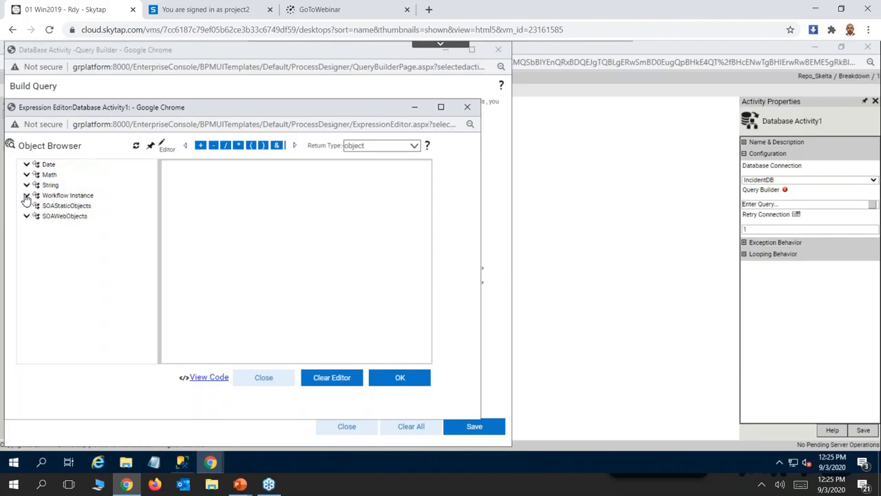
left_click(26, 196)
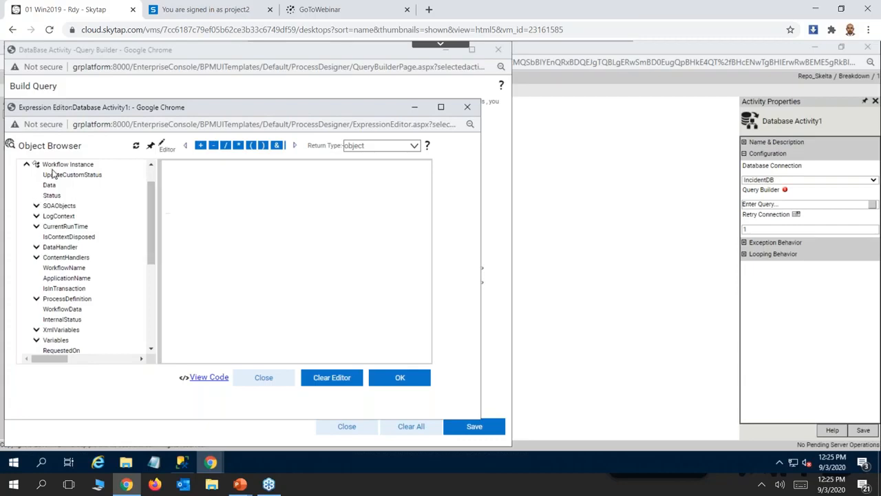
left_click_drag(35, 331, 230, 167)
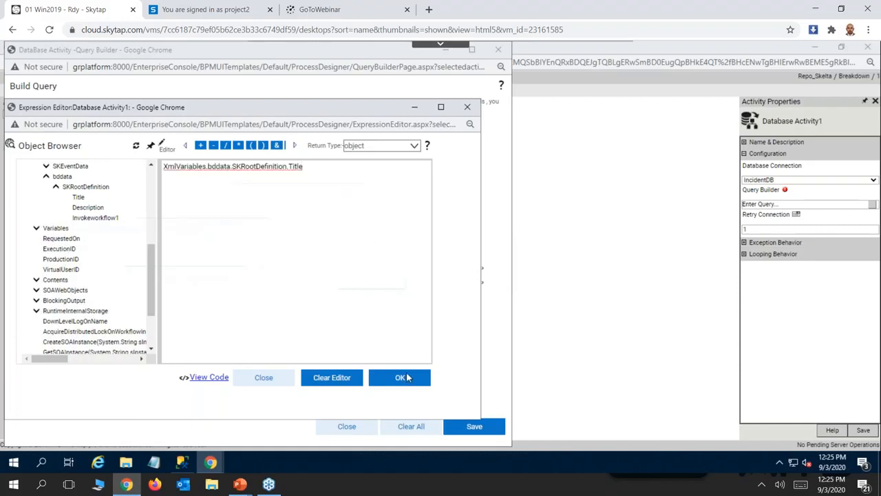
left_click(404, 380)
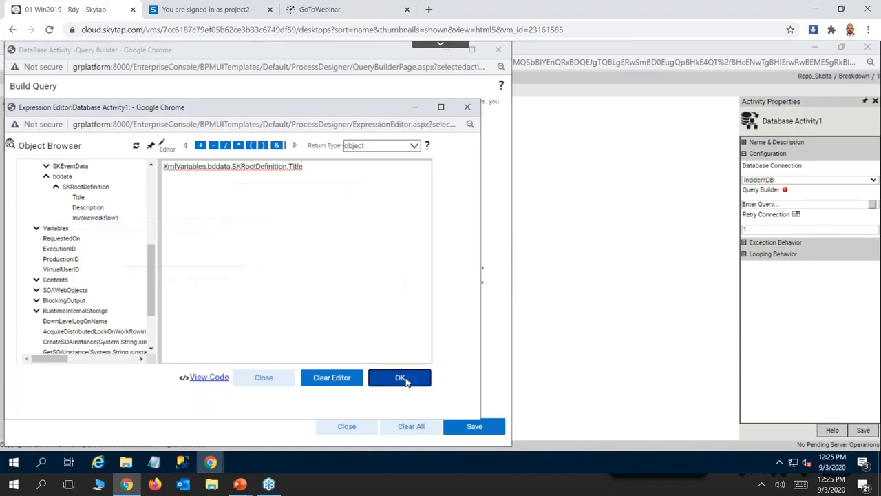
left_click(261, 384)
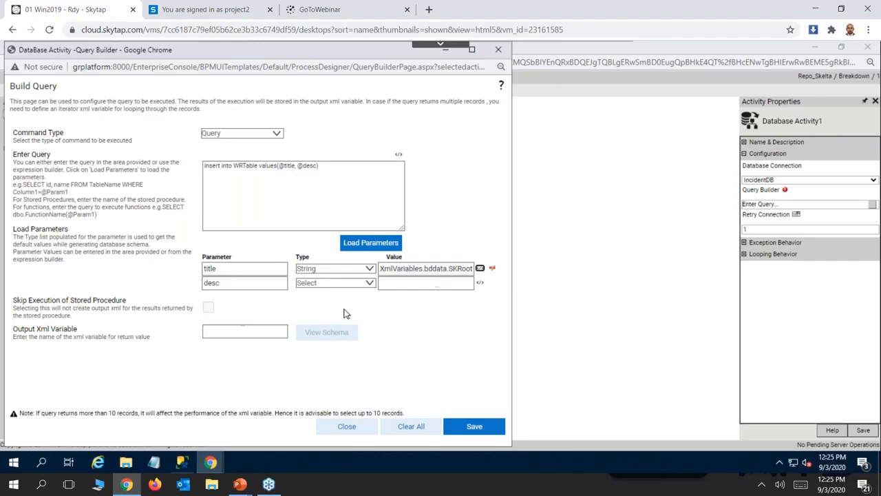
Set the desc parameter to type String with the Description field of bddata's SKRootDefinition as its value, and save the query.
left_click(364, 283)
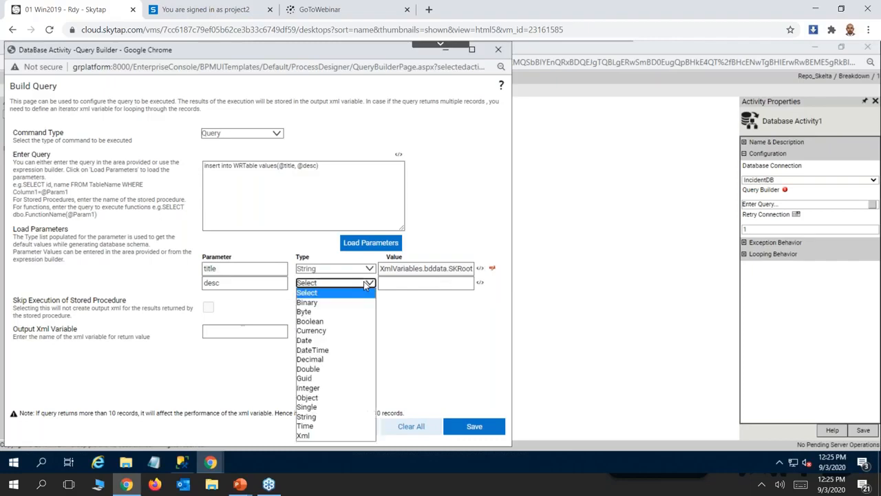
left_click(306, 418)
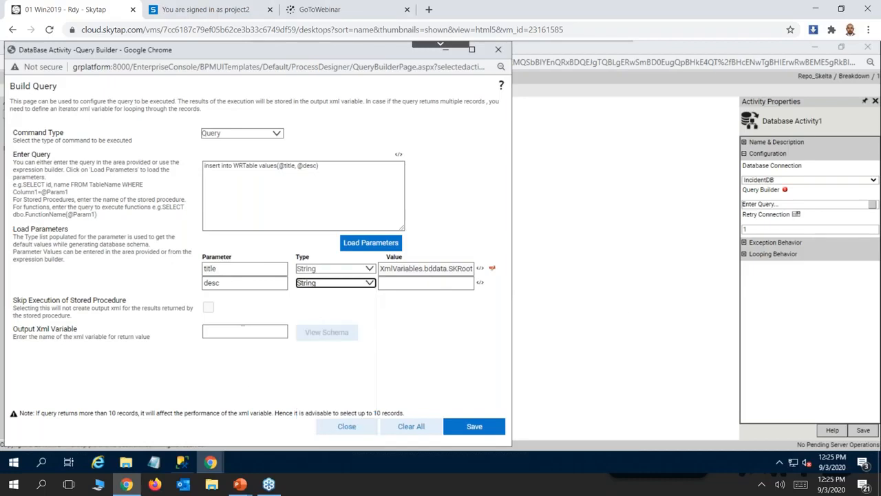
left_click(479, 283)
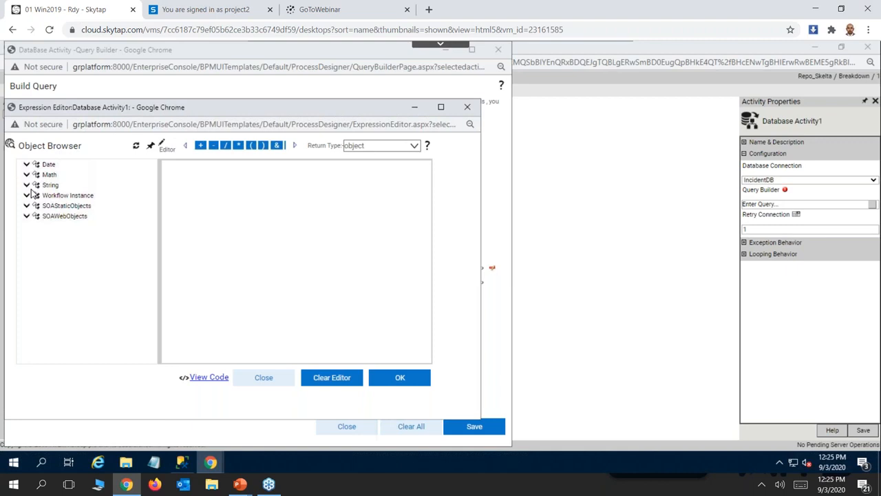
left_click(29, 197)
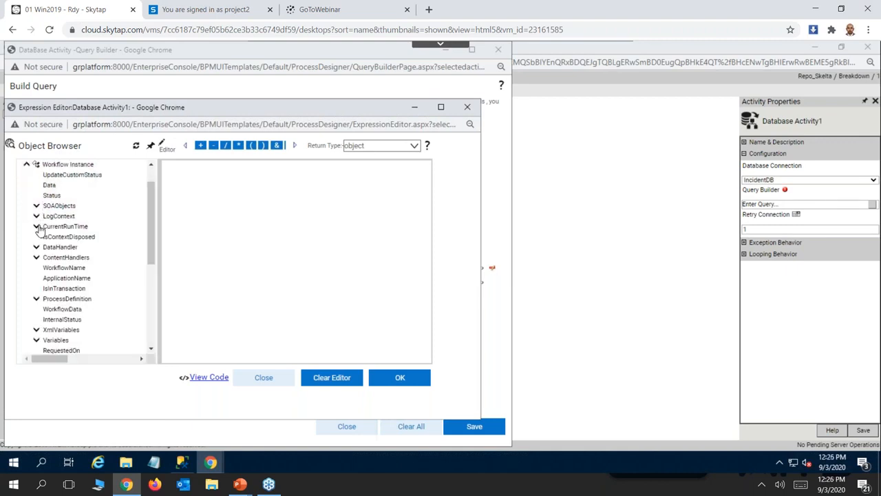
left_click(36, 331)
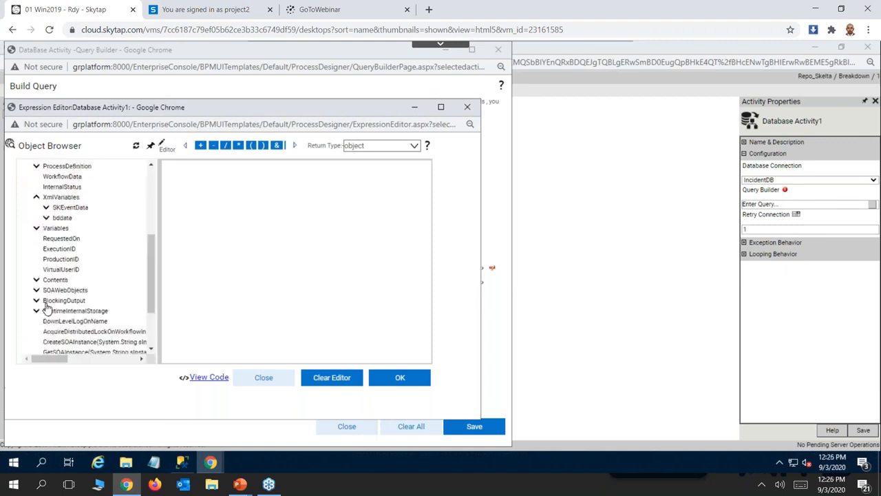
left_click(46, 218)
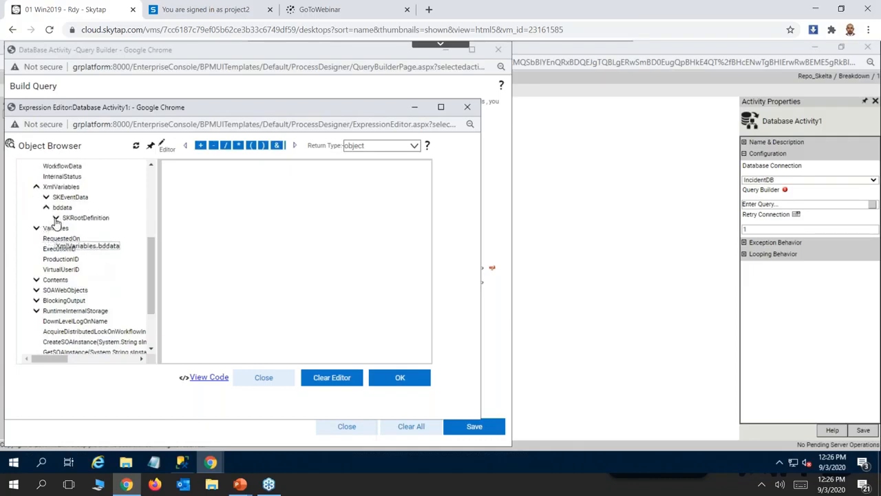
left_click(56, 218)
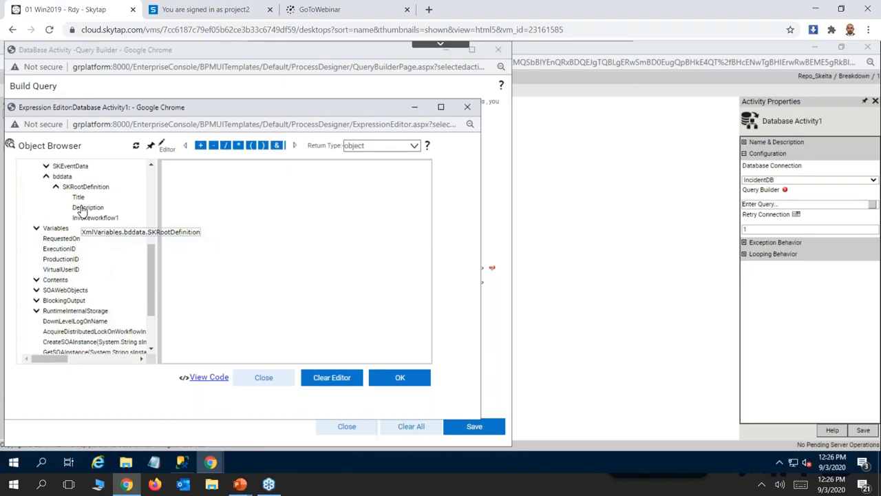
left_click_drag(81, 210, 230, 186)
left_click(407, 378)
left_click(260, 380)
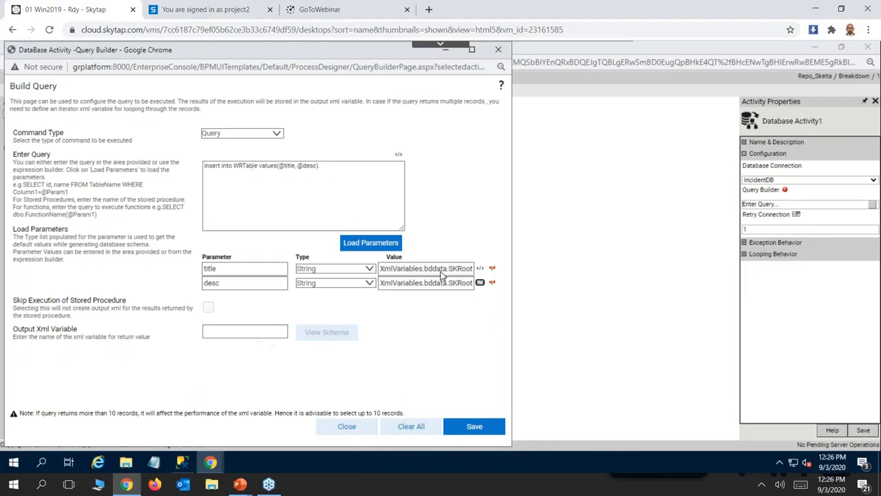
left_click(480, 429)
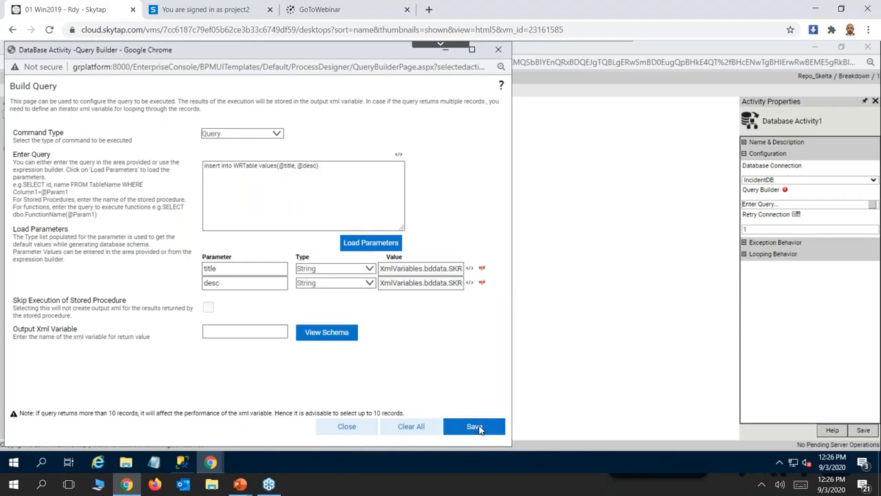
left_click(348, 427)
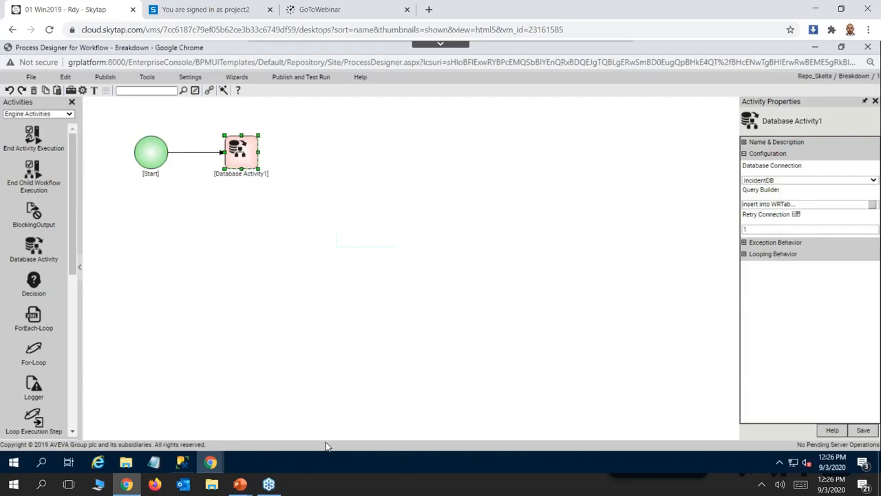
Consult the demo scenario slide and add a linked Choice activity to the right of Database Activity1, ignoring pending property changes.
key("alt+Tab")
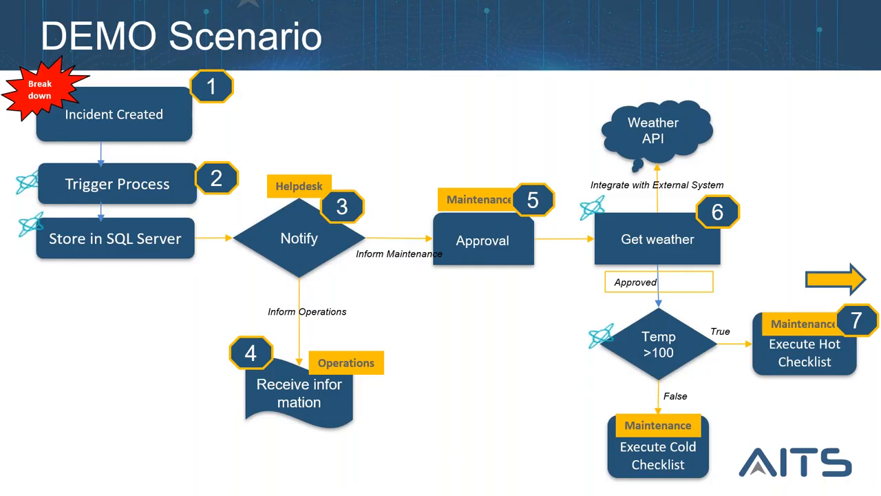
key("alt+Tab")
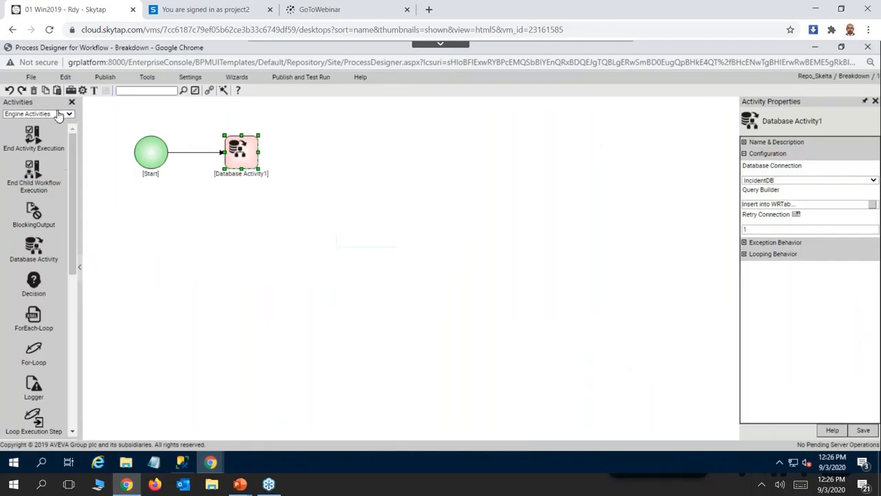
left_click(67, 115)
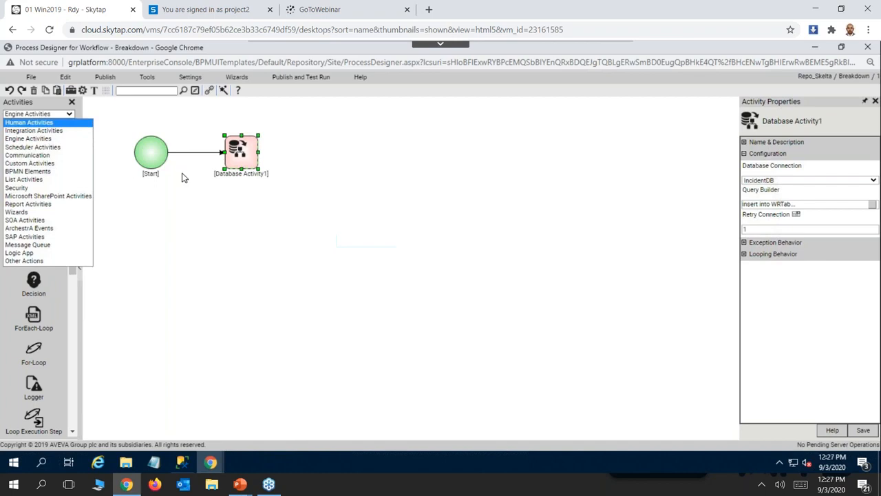
left_click(31, 123)
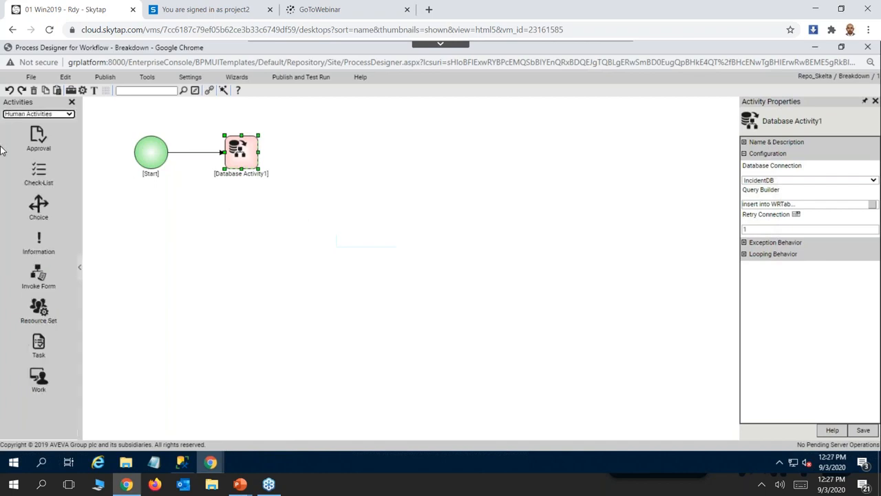
left_click(39, 207)
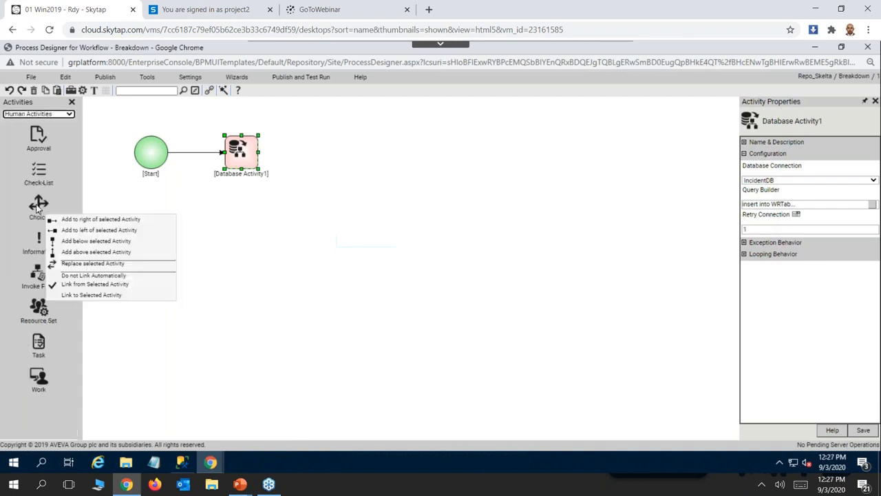
left_click(84, 220)
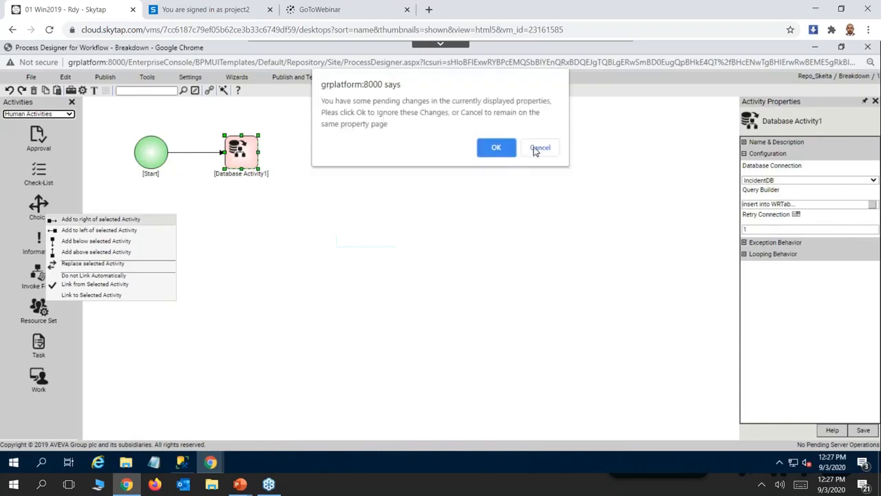
left_click(496, 150)
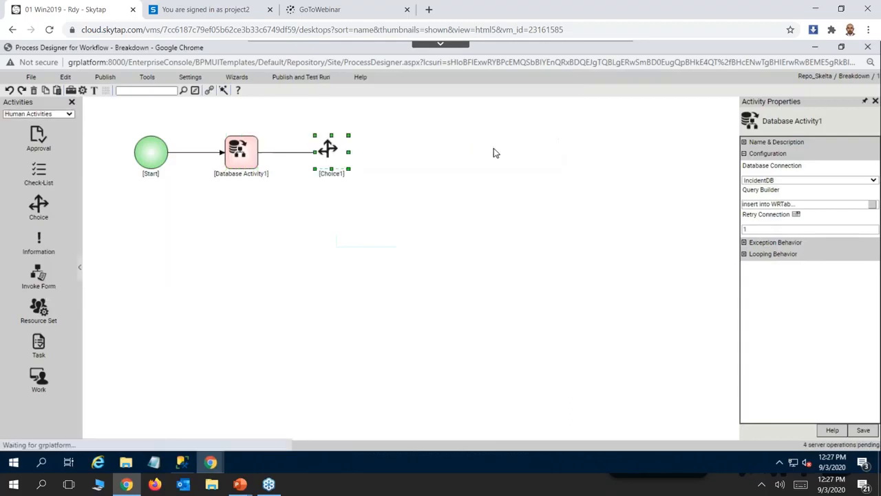
left_click(863, 431)
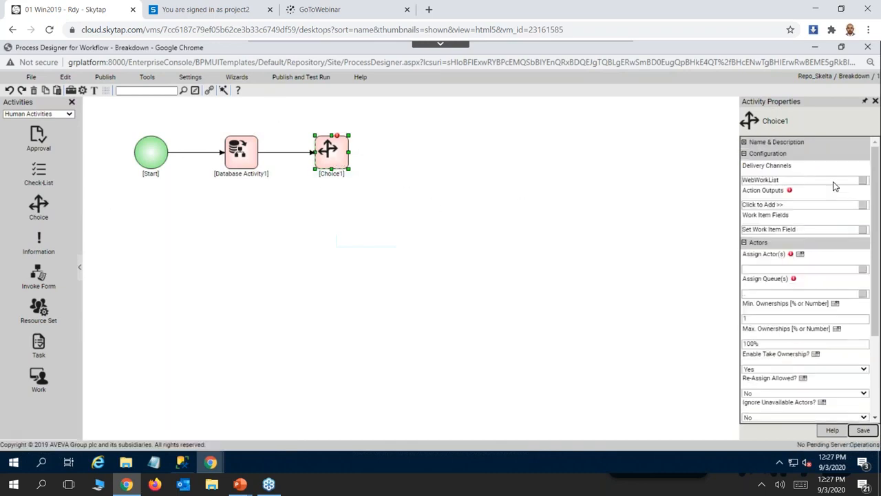
Check the Notify branches on the demo scenario slide and give Choice1 an action output "Notify Maintenance" with Completion Maker set to Yes.
left_click(240, 484)
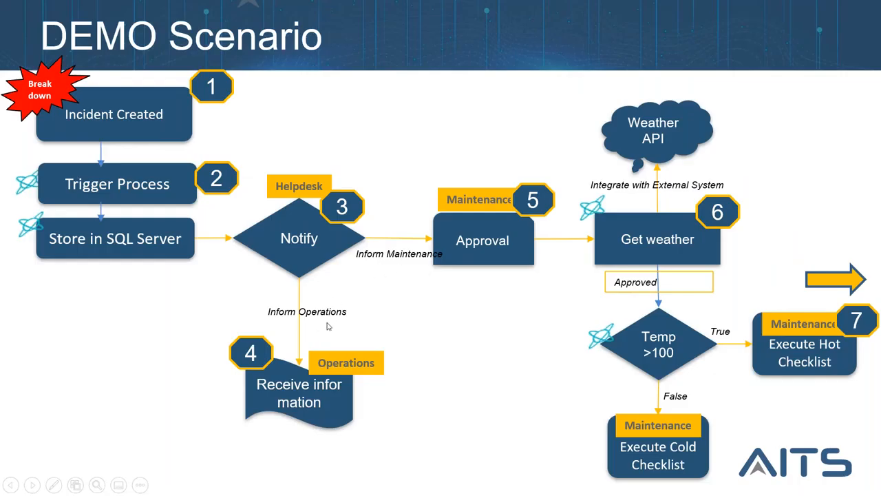
key("alt+Tab")
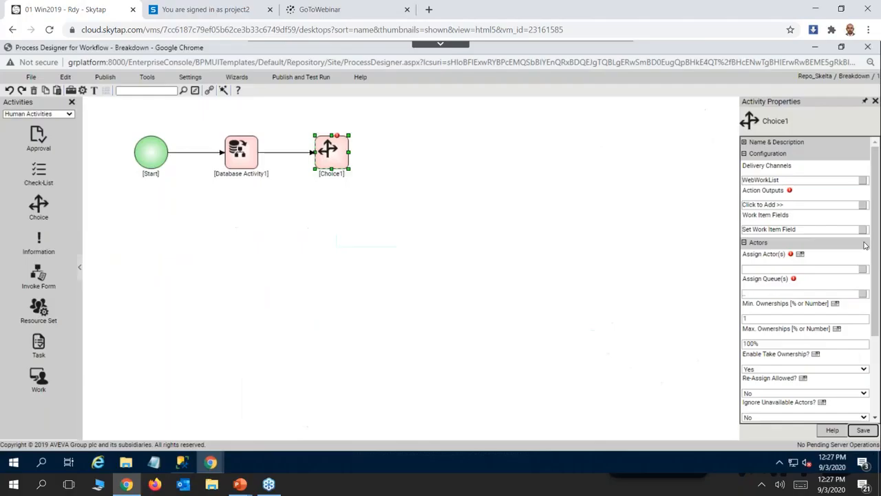
left_click(864, 205)
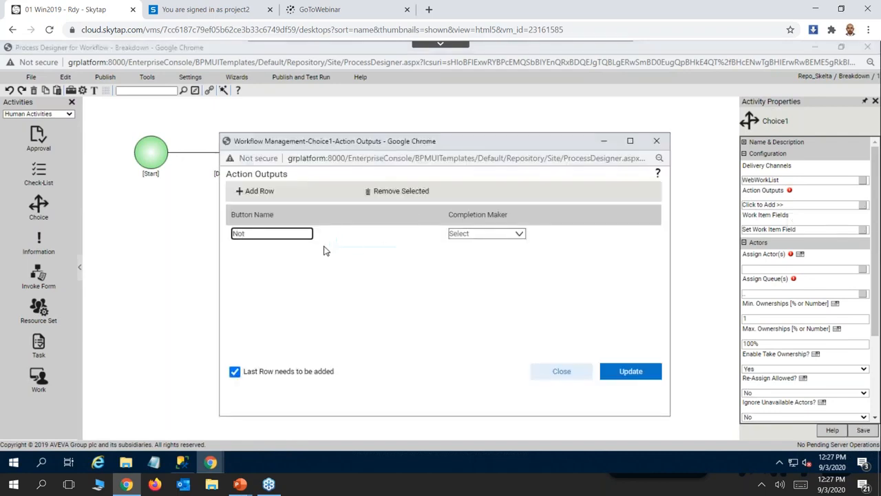
type("nance")
left_click(509, 238)
left_click(456, 254)
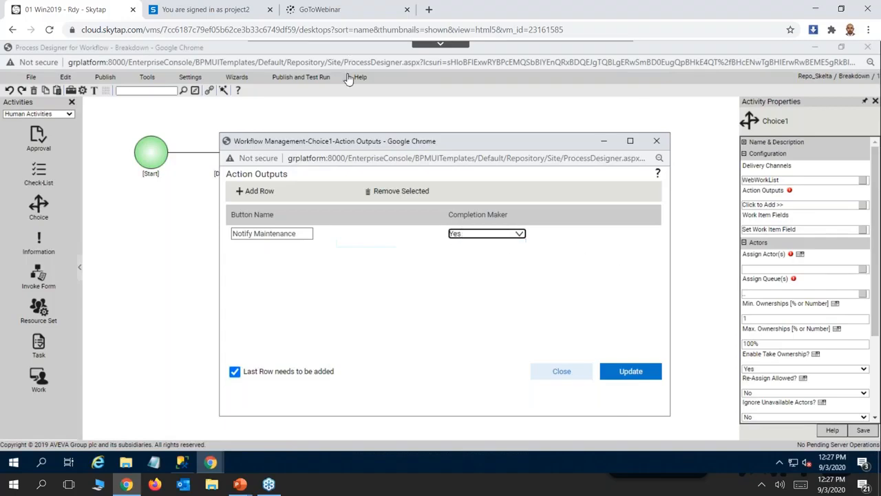
Add a second action output "Notify Operations" with Completion Maker set to Yes, and update the Choice activity's outputs.
left_click(254, 192)
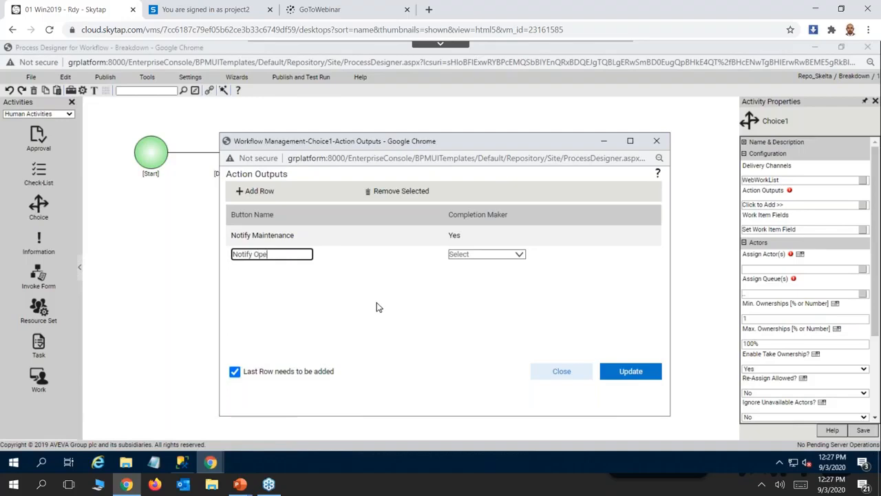
type("Notify Operations")
left_click(491, 260)
left_click(466, 275)
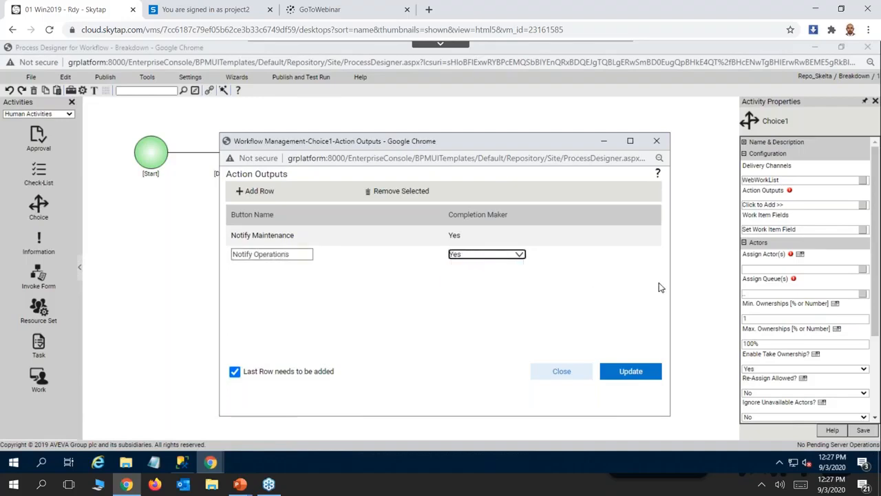
left_click(631, 373)
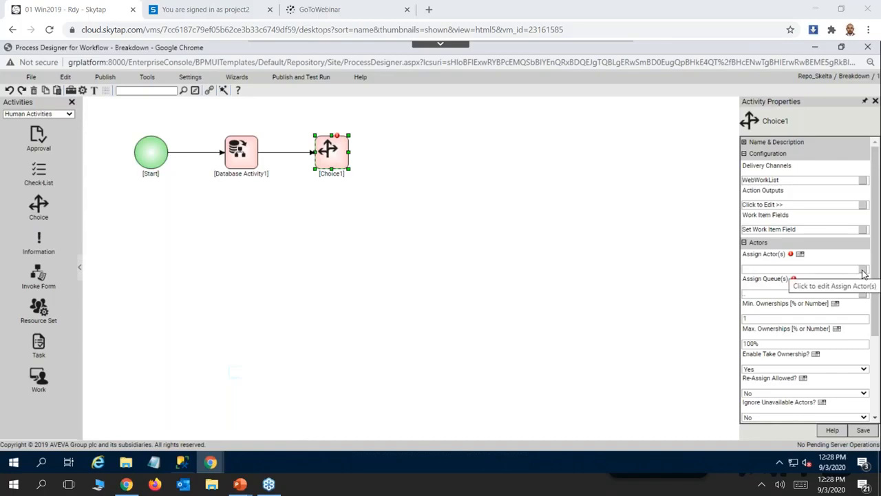
Assign the helpdesk user from the Repository User Provider as the actor of the Choice1 activity.
left_click(863, 274)
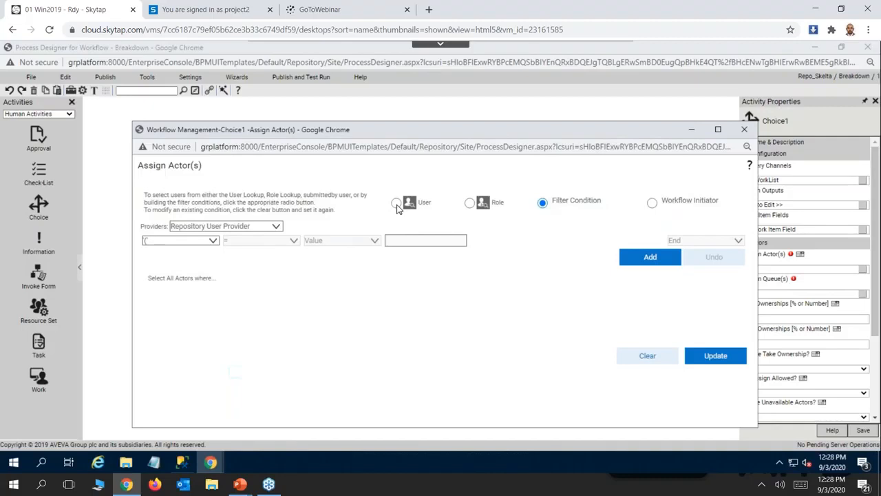
left_click(397, 204)
type("helpdesk")
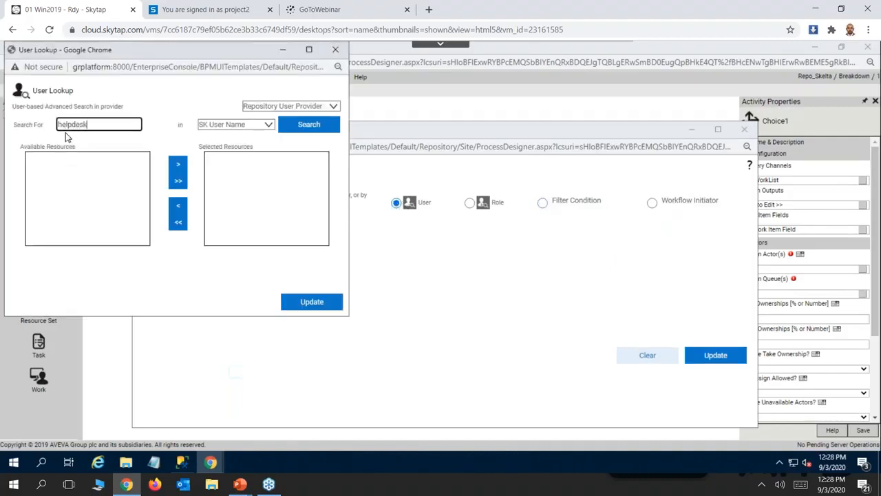
left_click(308, 128)
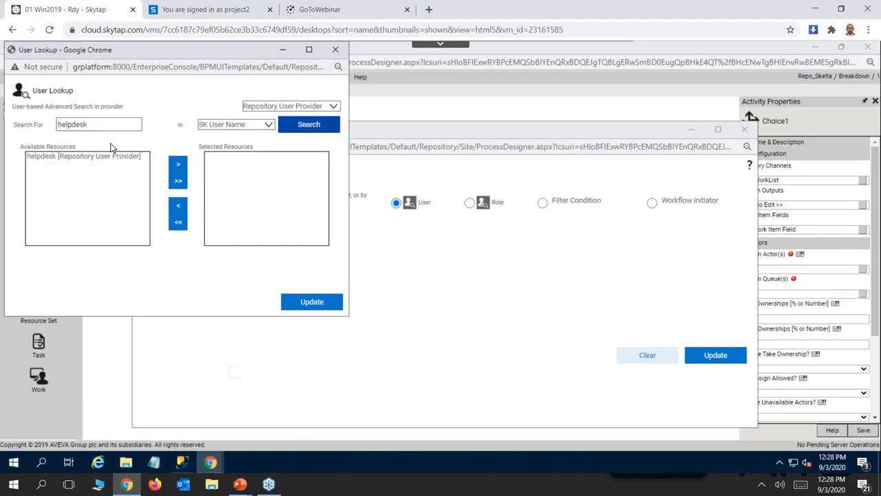
left_click(95, 157)
left_click(181, 165)
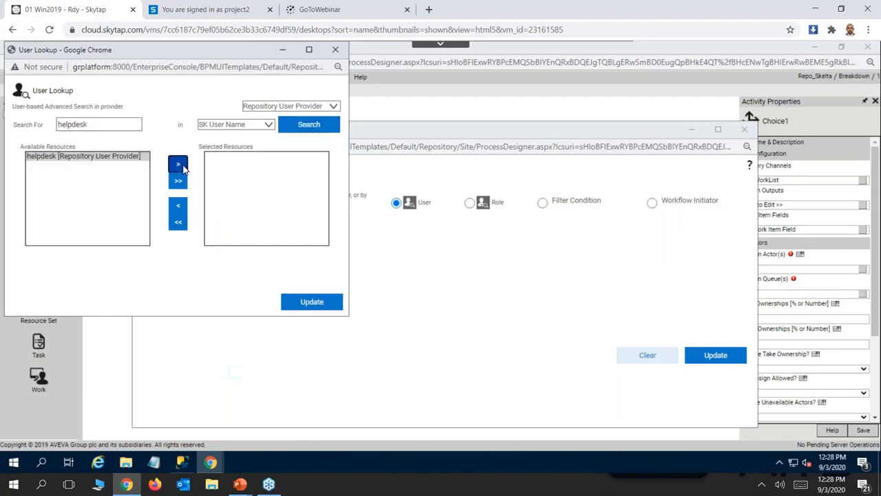
left_click(318, 309)
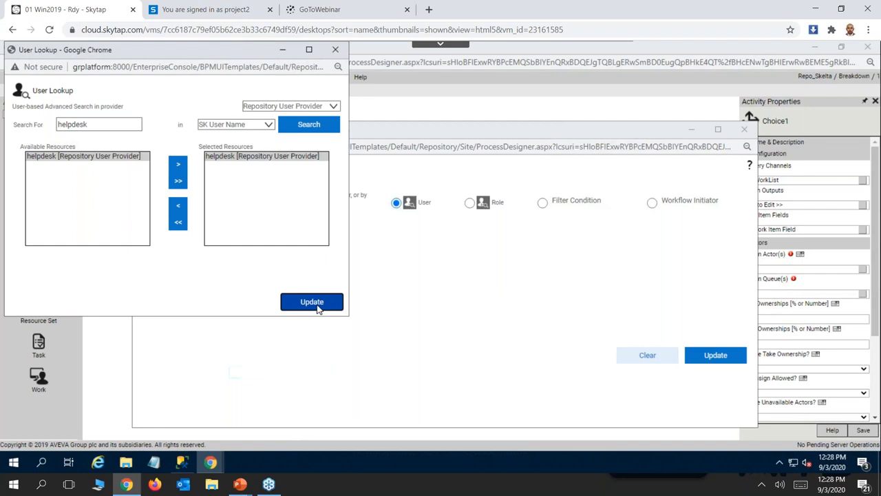
left_click(714, 357)
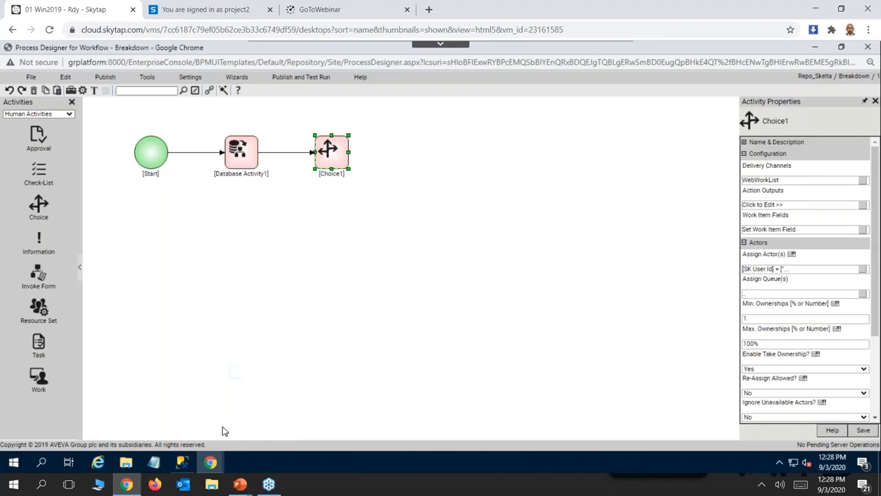
Consult the demo scenario slide and add a linked Information activity below Choice1, ignoring pending property changes.
key("alt+Tab")
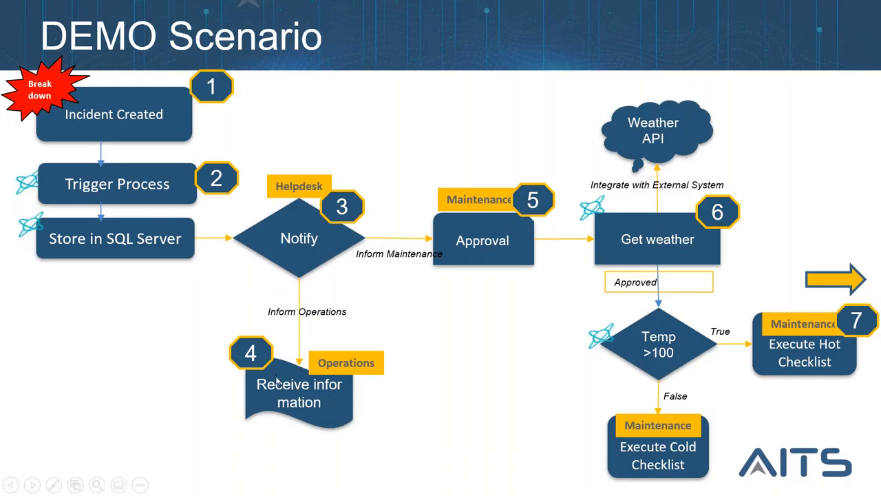
key("alt+Tab")
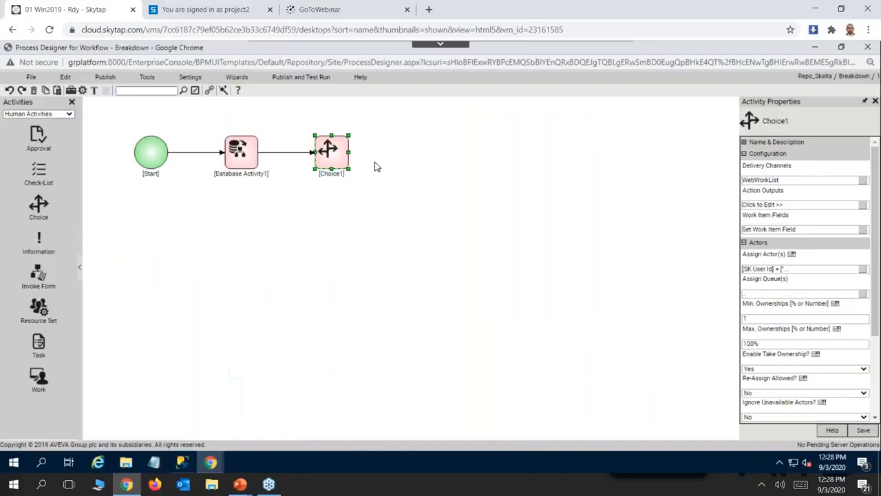
left_click(39, 241)
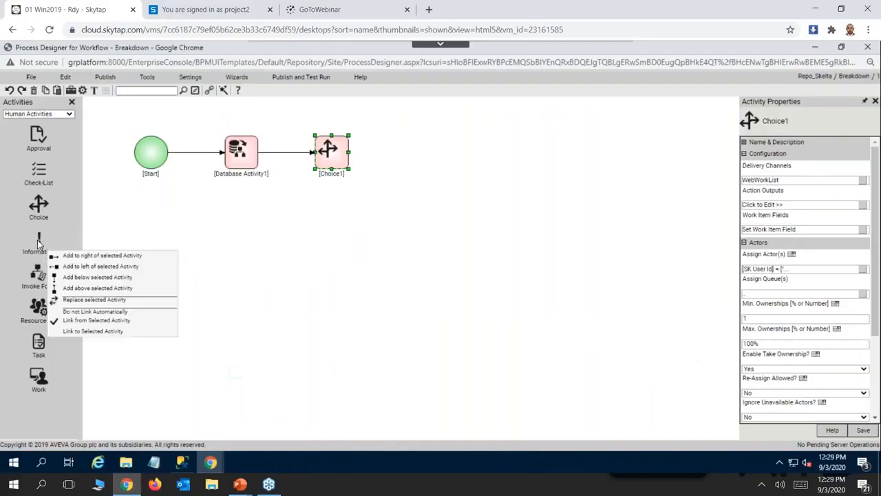
left_click(108, 278)
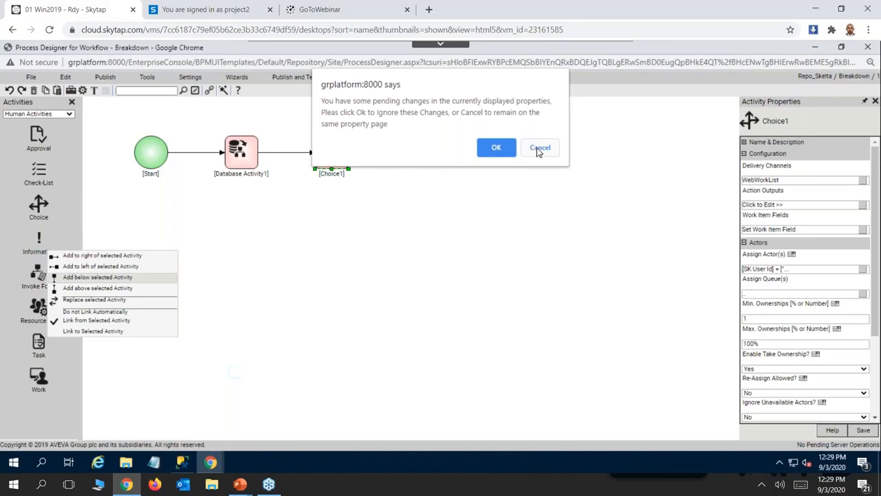
left_click(495, 148)
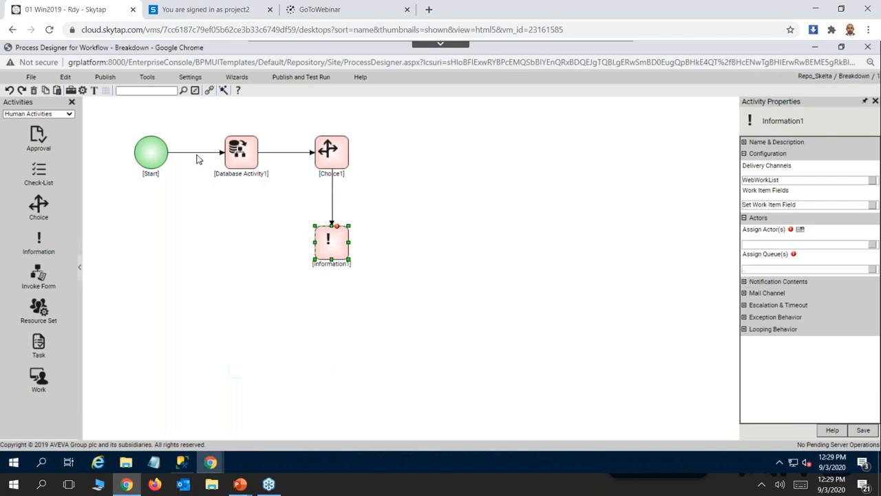
Assign the aits1 user from the Repository User Provider as the actor of the Information1 activity.
left_click(329, 159)
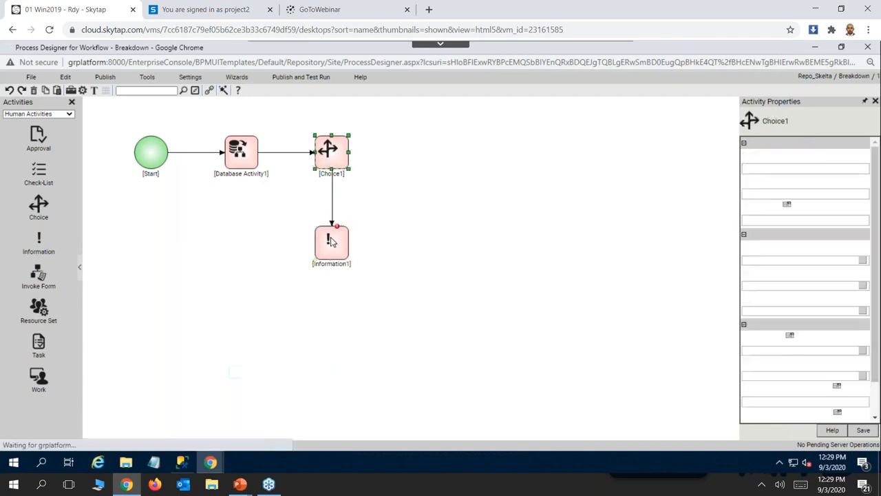
left_click(330, 240)
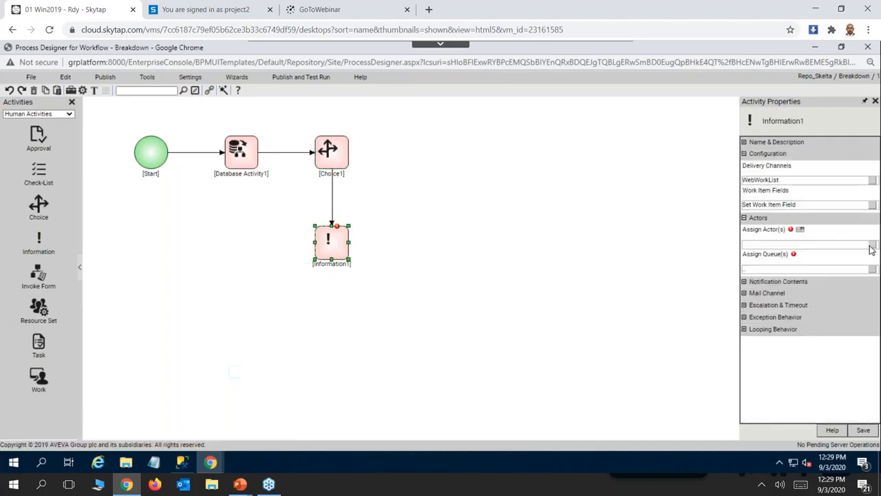
left_click(870, 247)
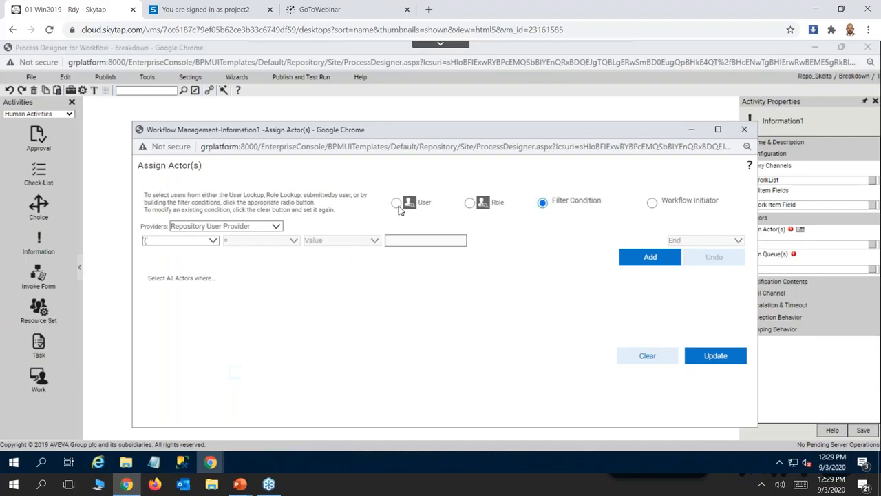
left_click(397, 204)
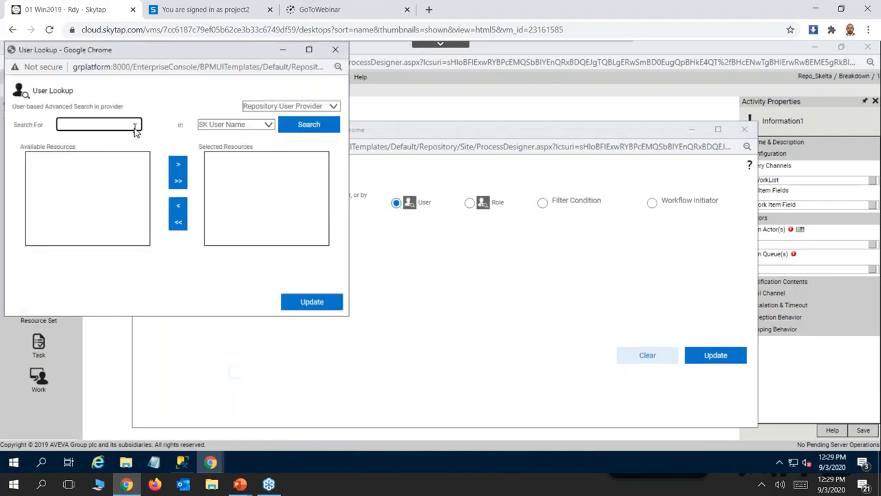
type("aits1")
left_click(303, 130)
left_click(122, 157)
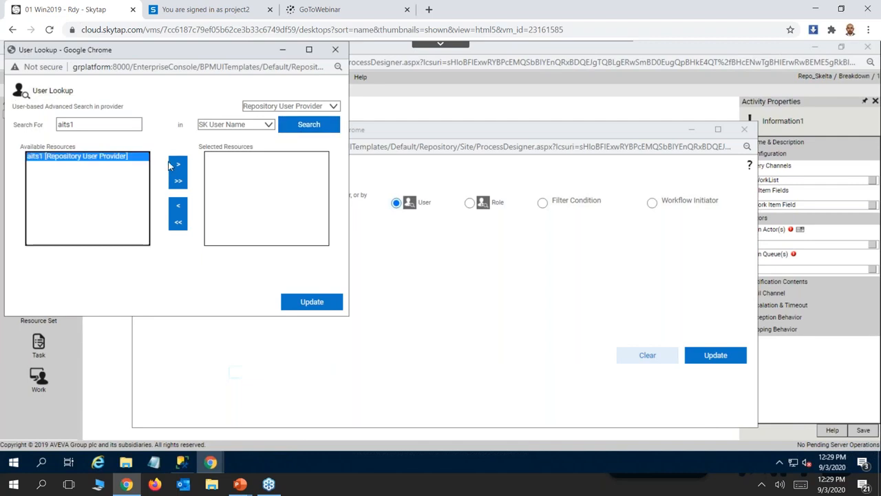
left_click(176, 165)
left_click(306, 303)
left_click(713, 355)
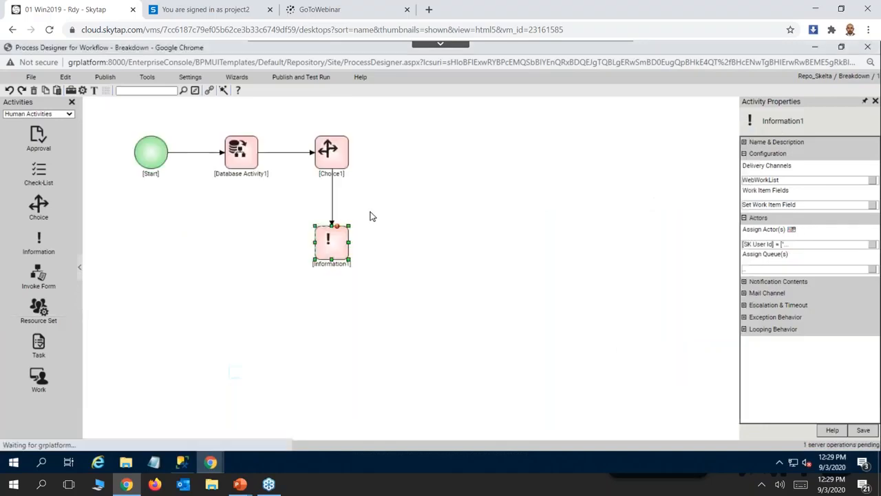
Start Information1's notification subject with "Title:" followed by the Title field of the bddata XML variable.
left_click(743, 281)
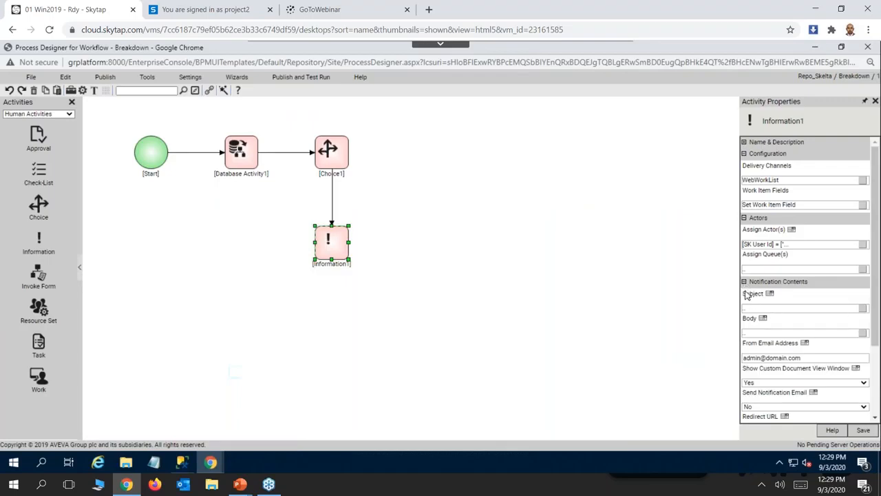
left_click(863, 309)
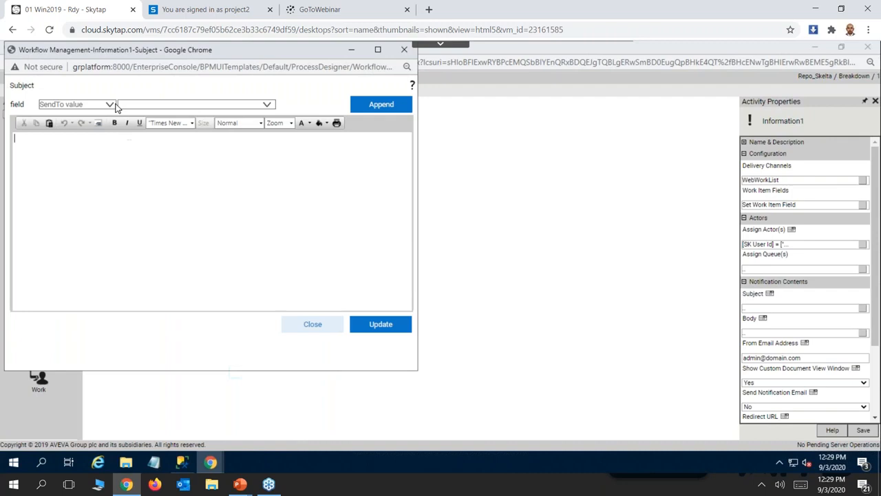
left_click(41, 175)
type("Title:")
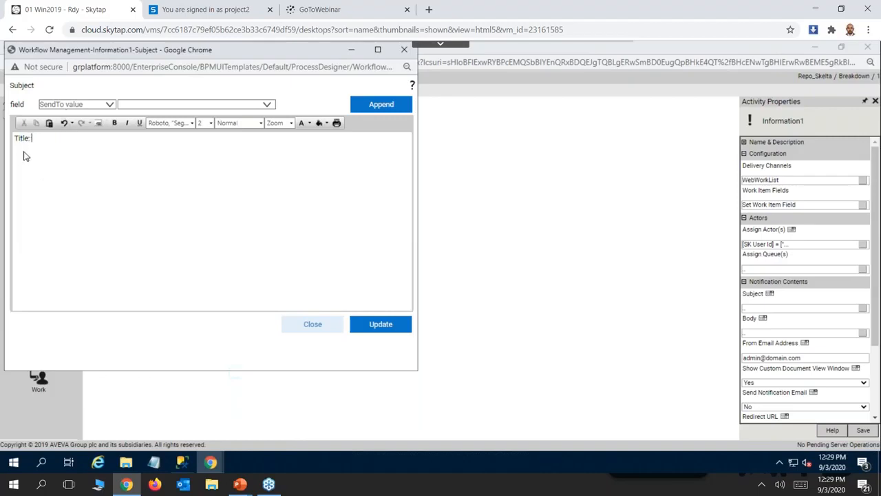
left_click(108, 105)
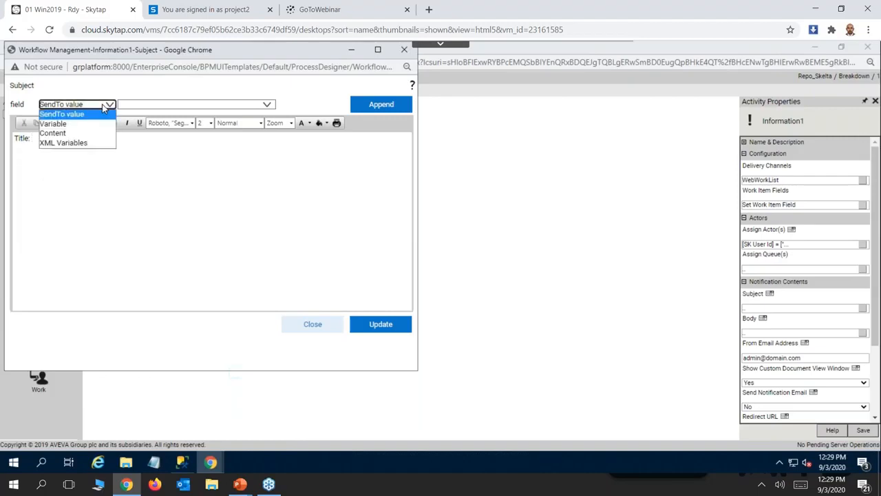
left_click(67, 144)
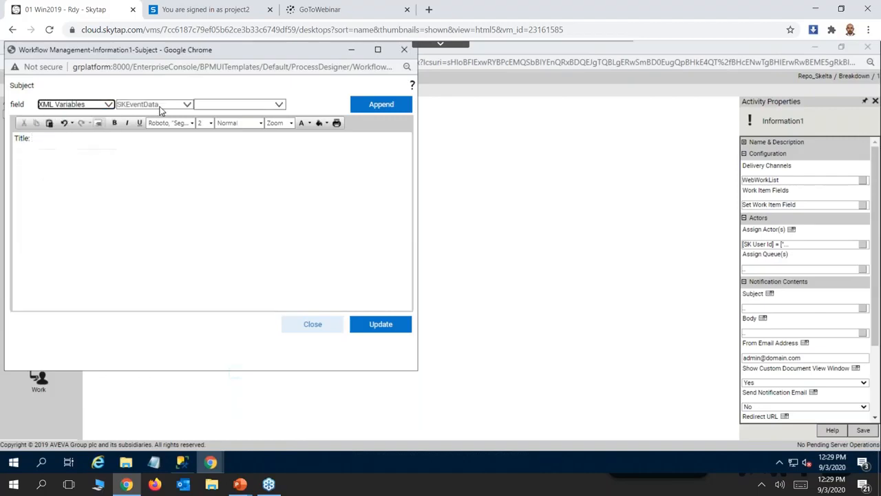
left_click(172, 107)
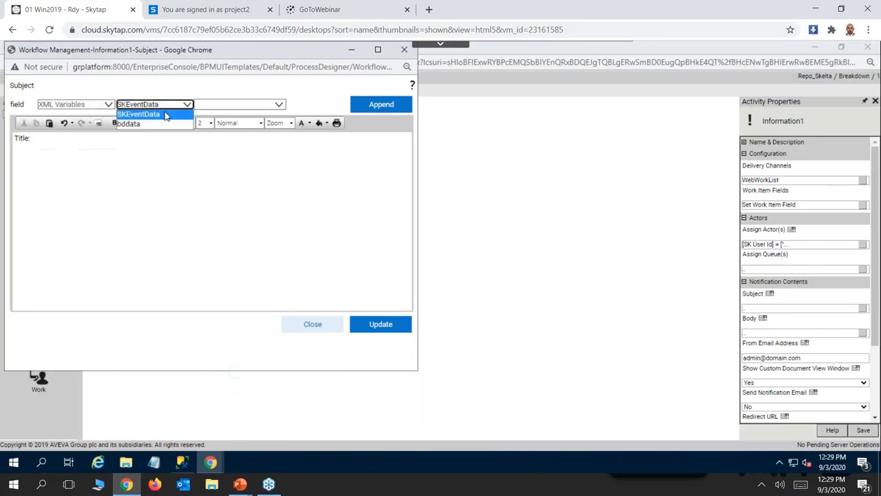
left_click(151, 125)
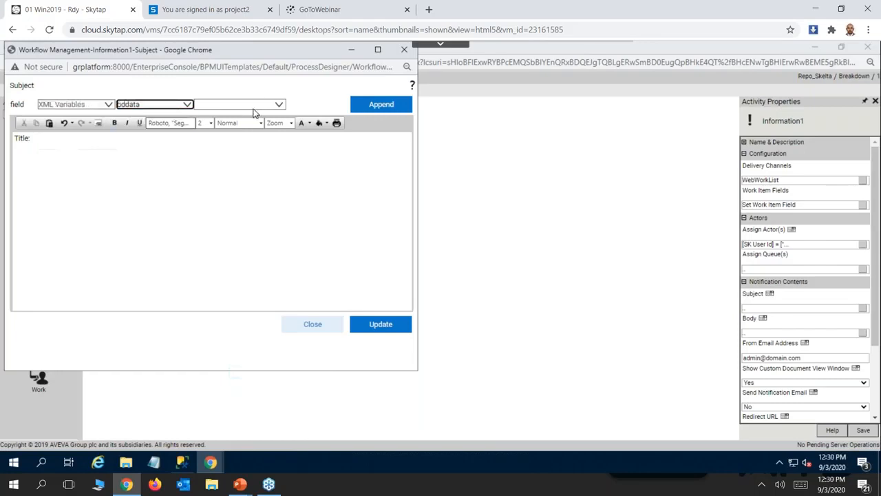
left_click(270, 104)
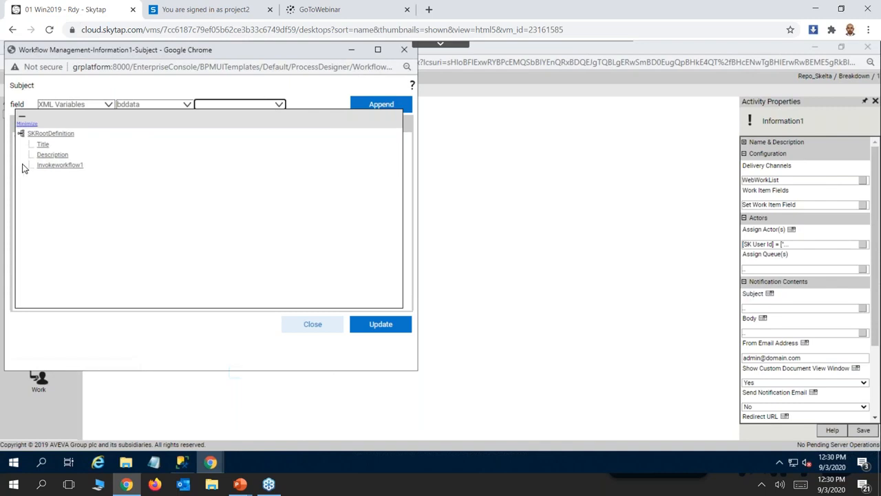
left_click(42, 146)
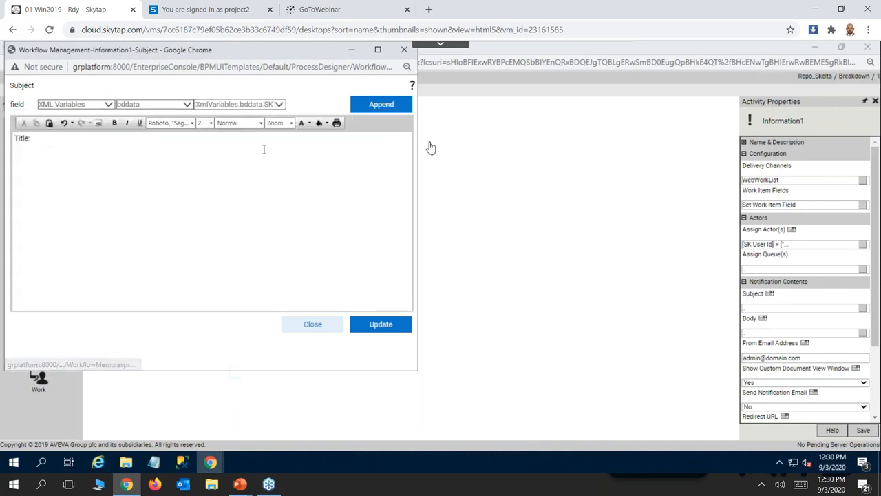
left_click(377, 104)
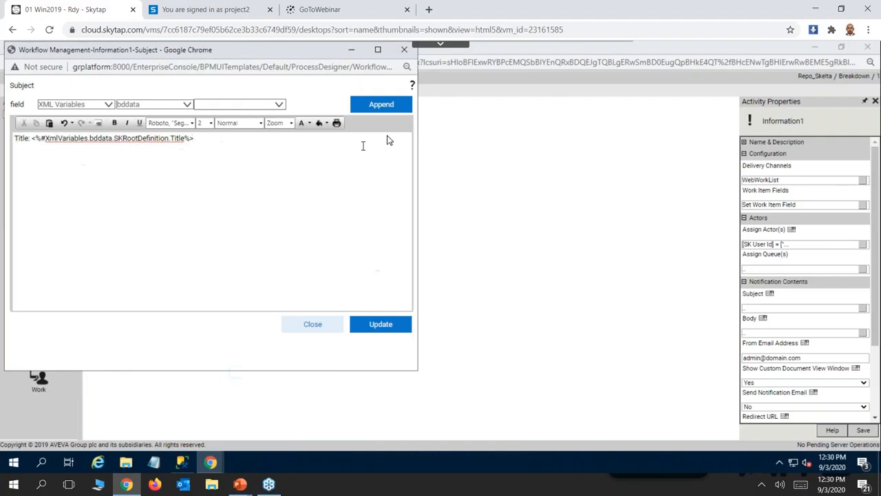
Add a "Description:" line with bddata's Description field to the notification subject and update it.
key("Return")
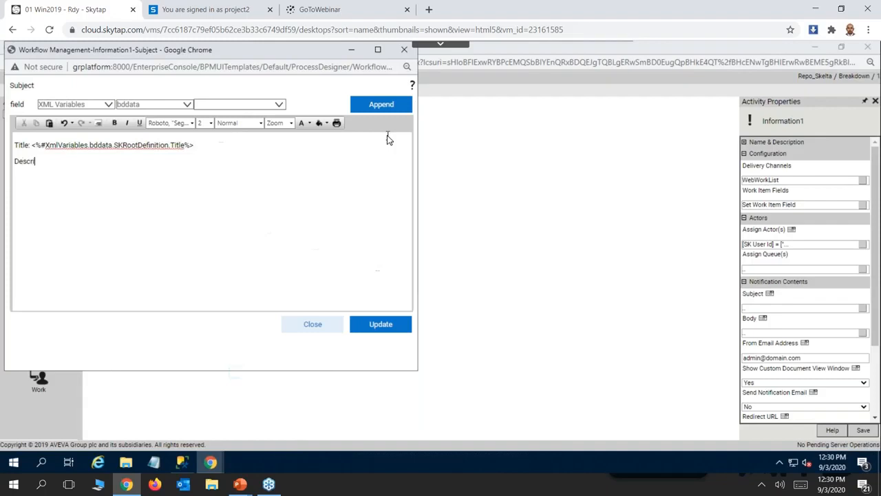
type("Description:")
left_click(279, 104)
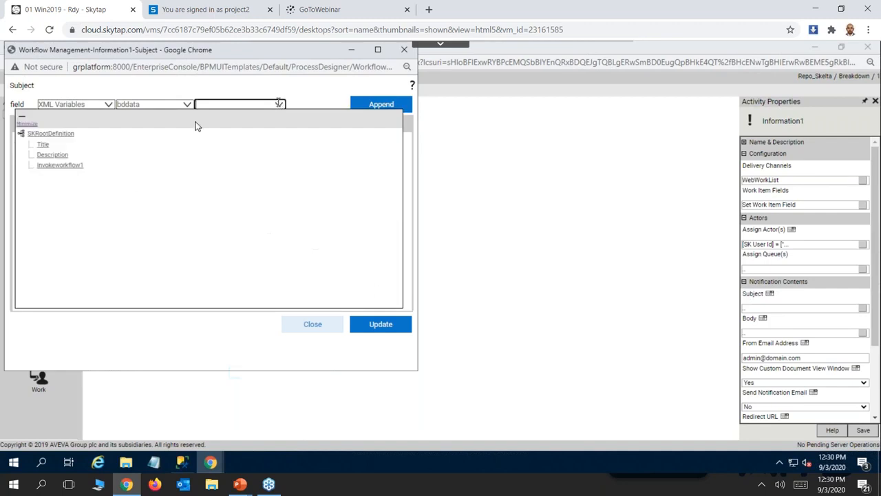
left_click(65, 156)
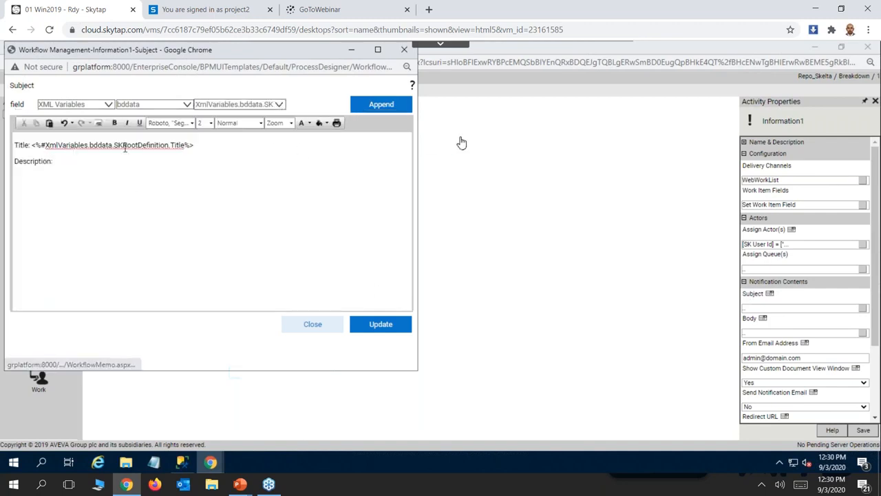
left_click(57, 161)
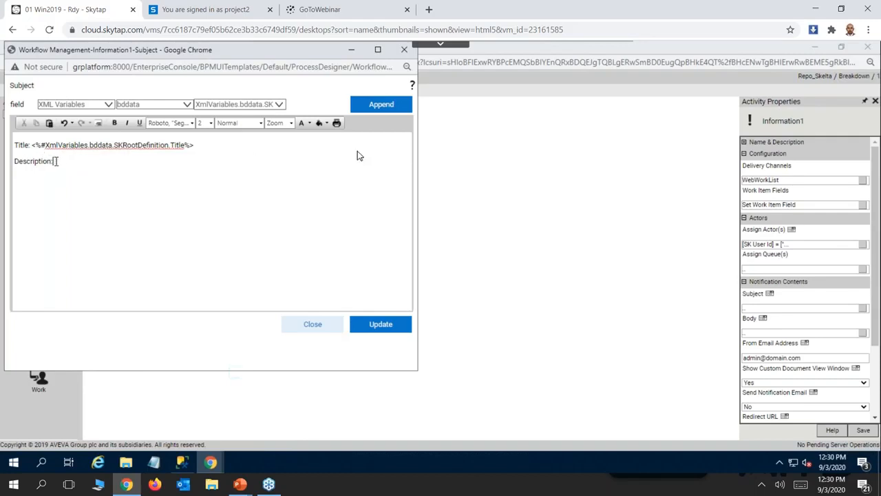
left_click(384, 106)
left_click(382, 325)
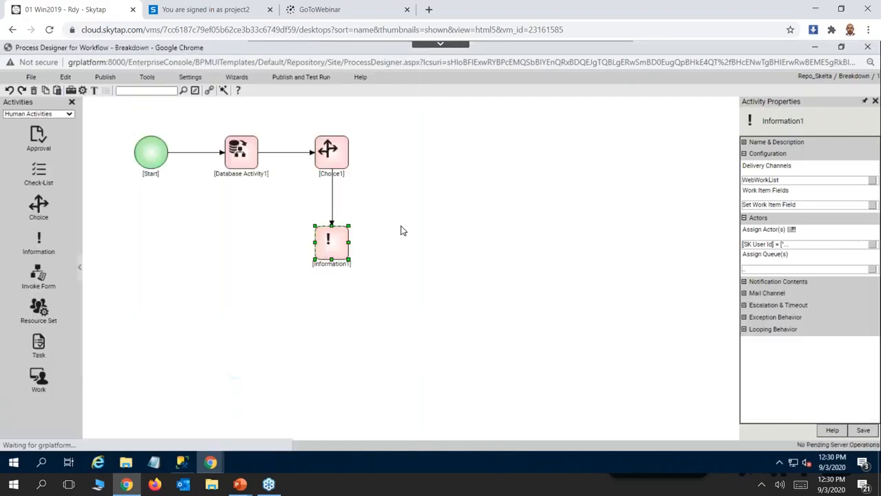
Set the link from Choice1 to Information1 to follow the Notify Operations output.
left_click(333, 198)
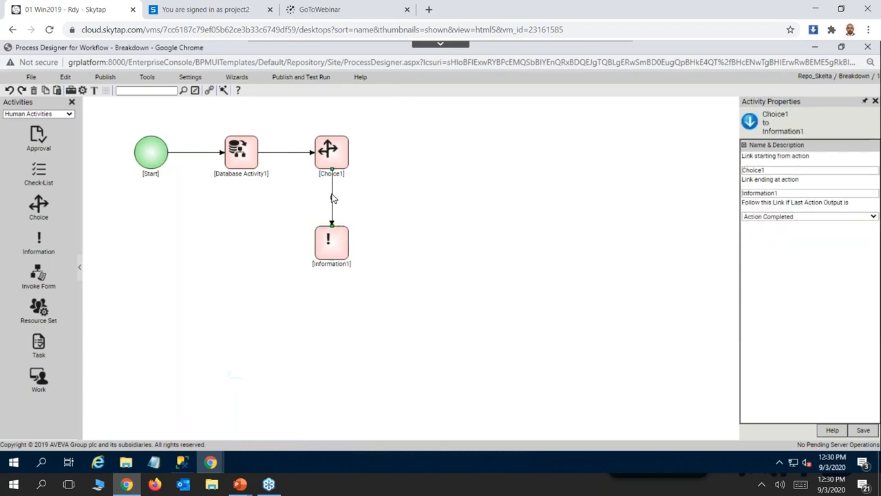
right_click(333, 199)
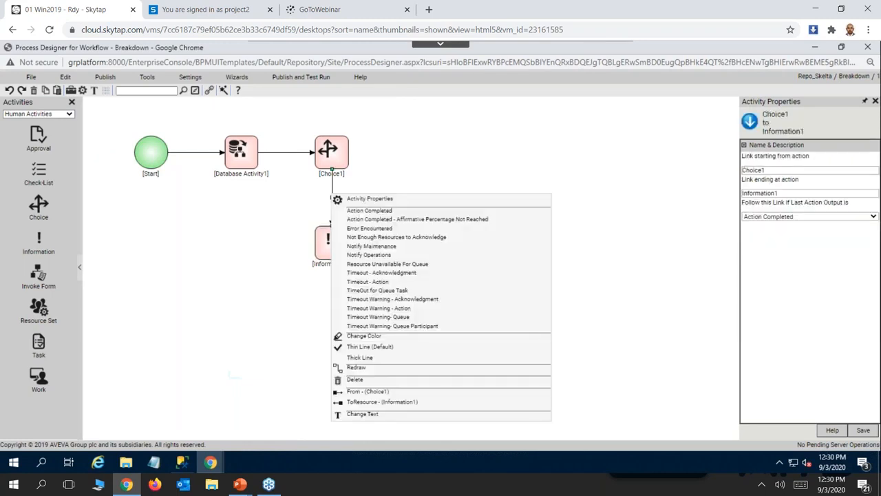
left_click(369, 255)
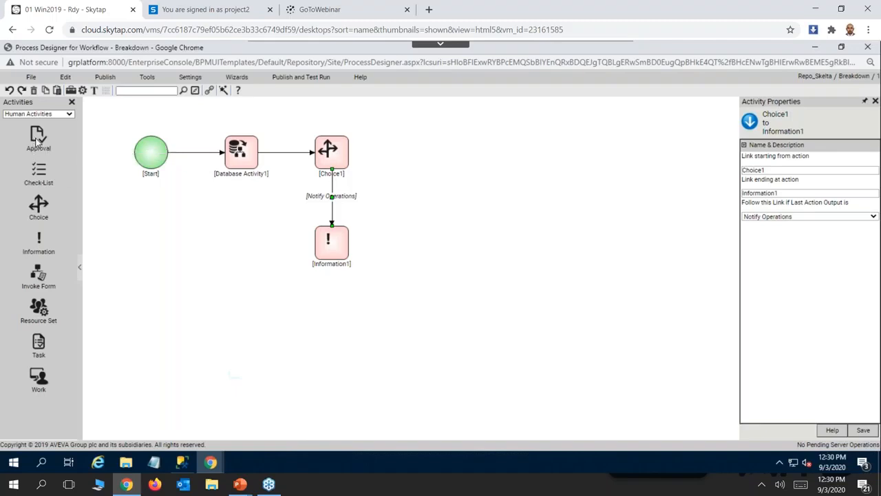
Save the link from Choice1 to Information1 and add an Approval activity to the right of Choice1, linked from it.
left_click(863, 430)
left_click(343, 152)
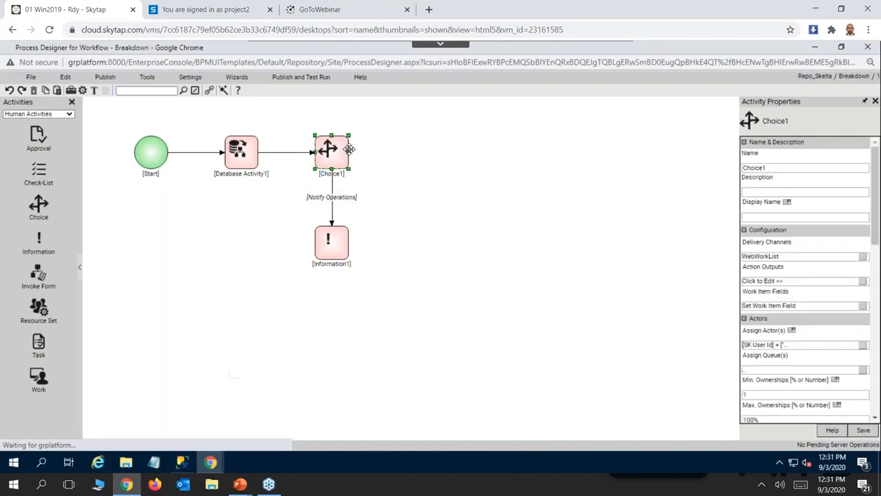
left_click(35, 141)
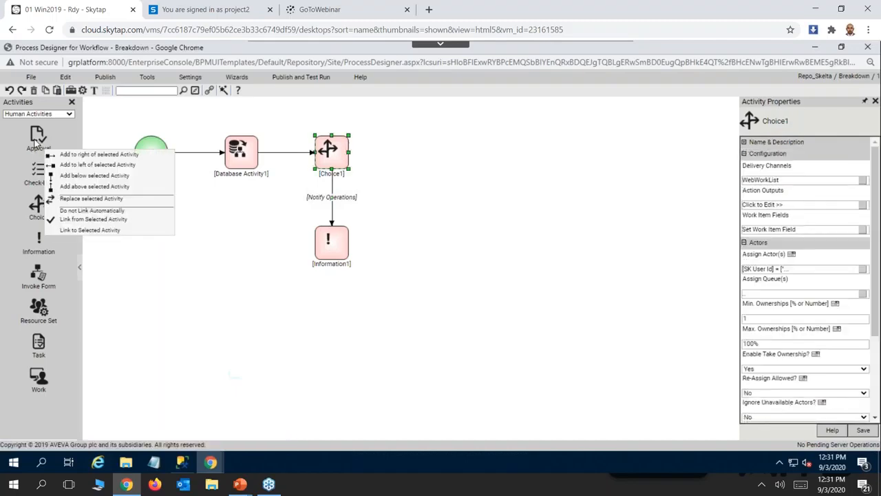
left_click(85, 155)
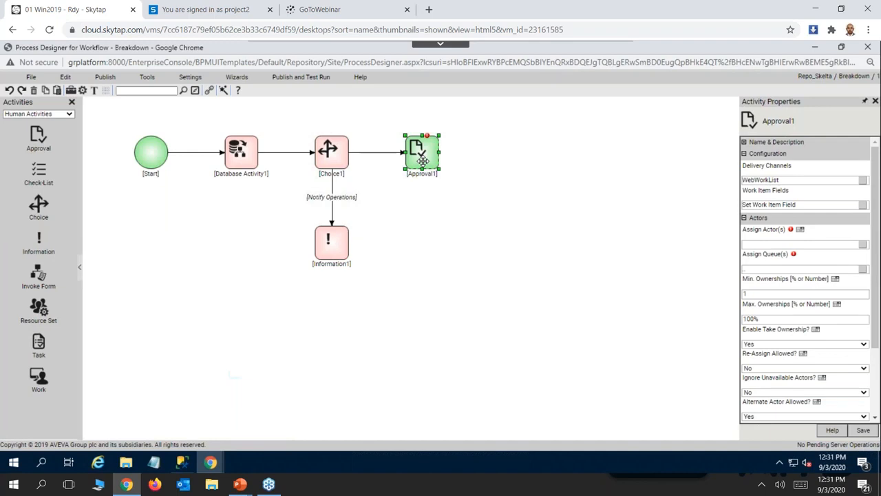
Try to set the link from Choice1 to Approval1 to follow the Notify Maintenance output.
left_click(365, 154)
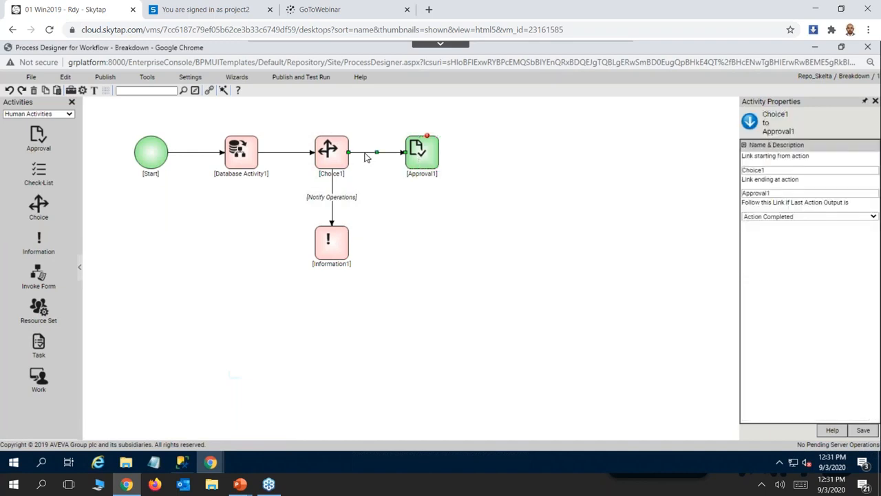
left_click(873, 217)
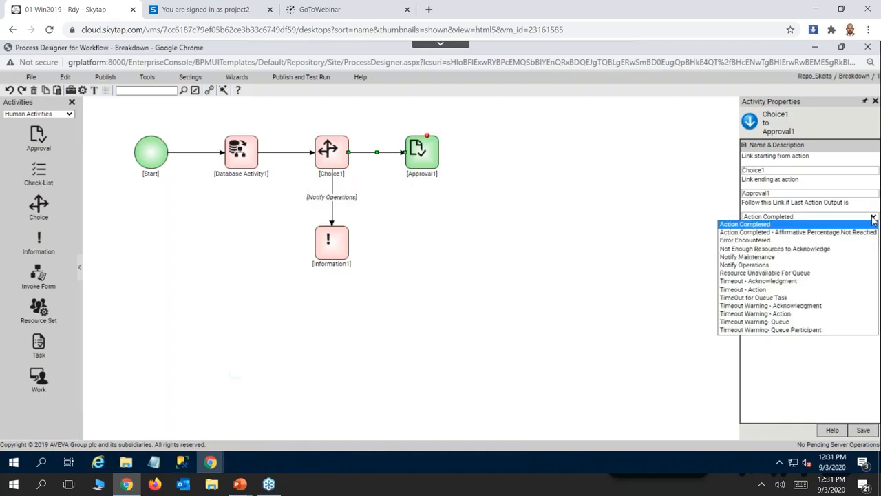
left_click(762, 257)
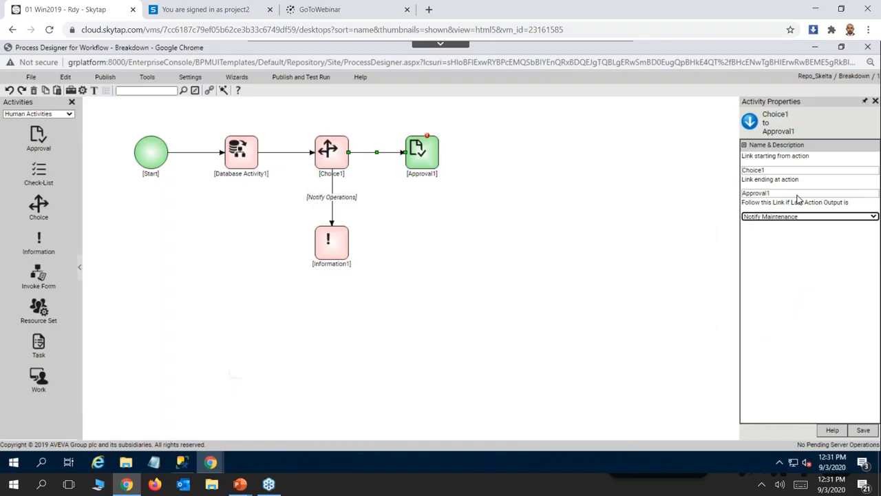
left_click(422, 163)
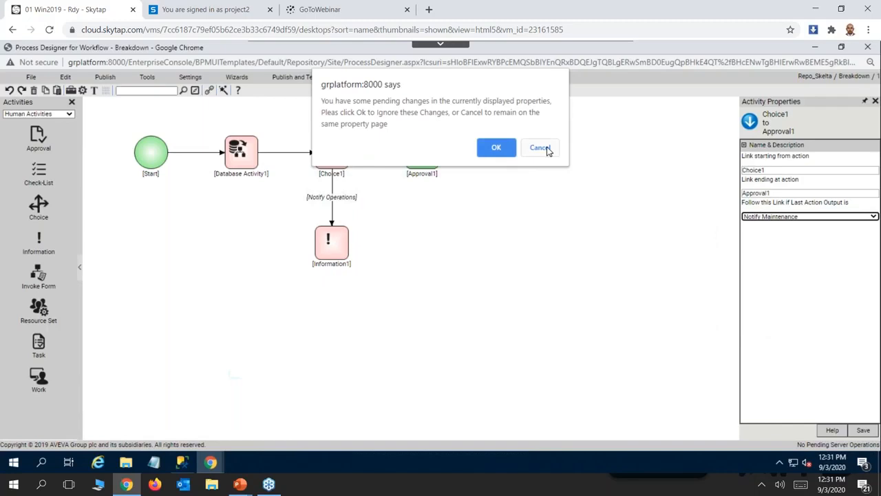
left_click(500, 150)
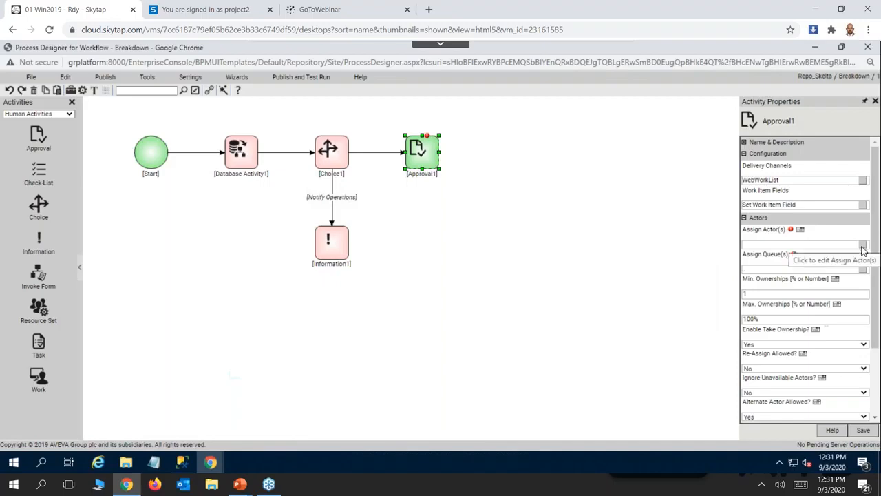
Assign the aits2 user from the Repository User Provider as the actor of Approval1 and save the activity.
left_click(865, 249)
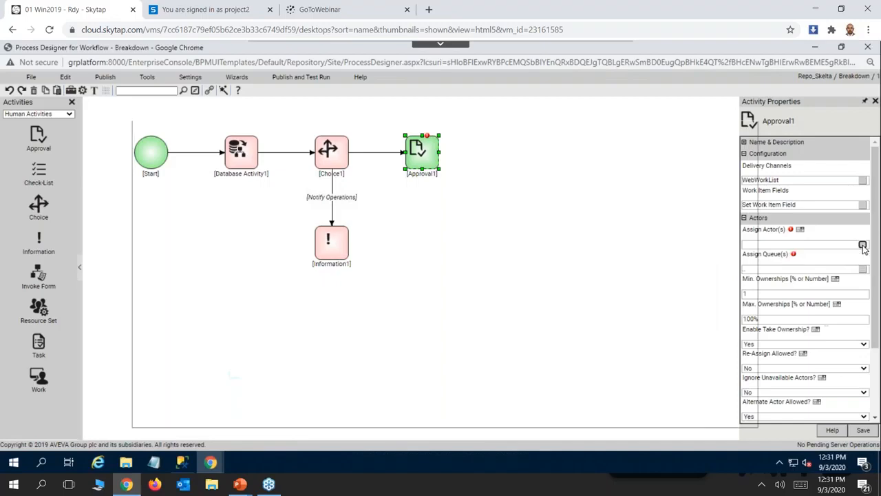
left_click(396, 203)
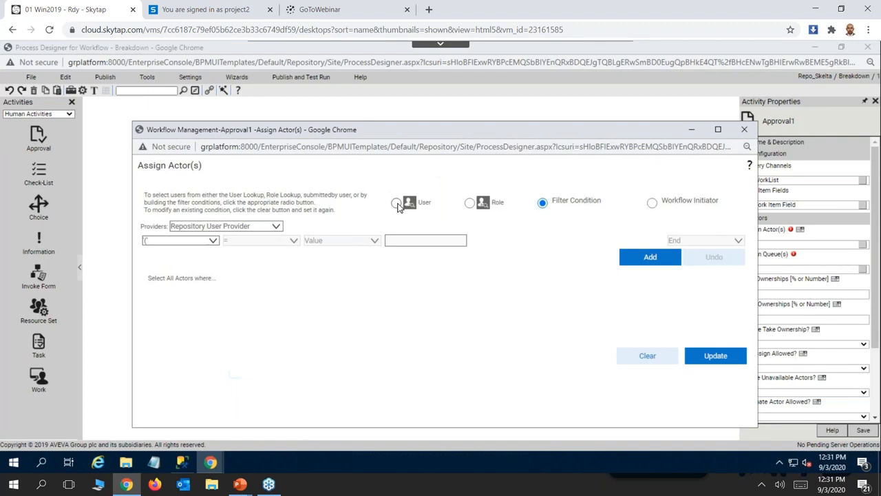
left_click(73, 125)
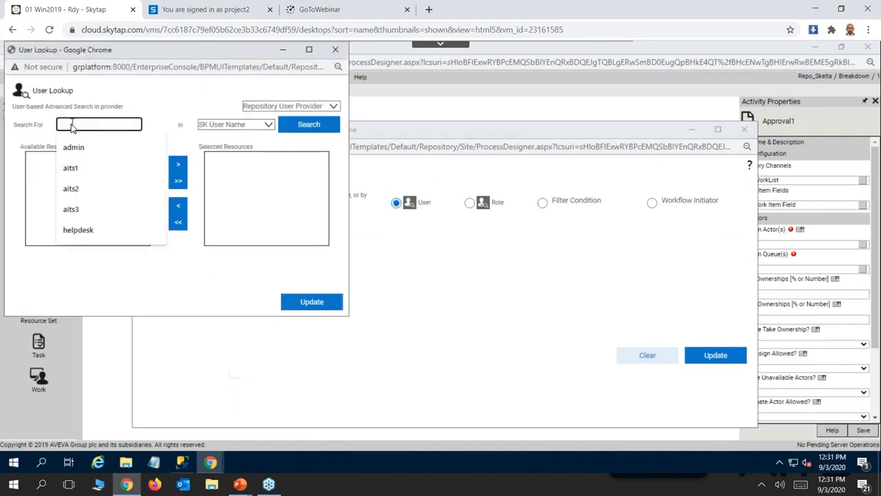
type("aits2")
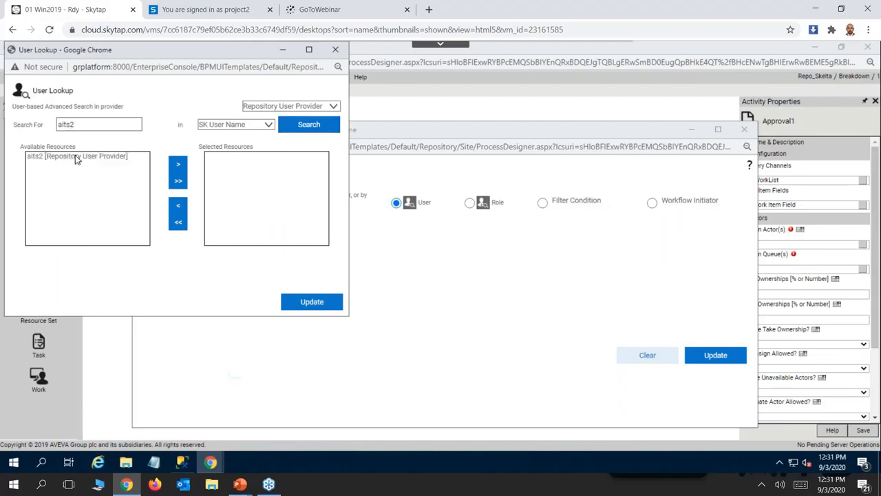
left_click(73, 156)
left_click(178, 164)
left_click(315, 302)
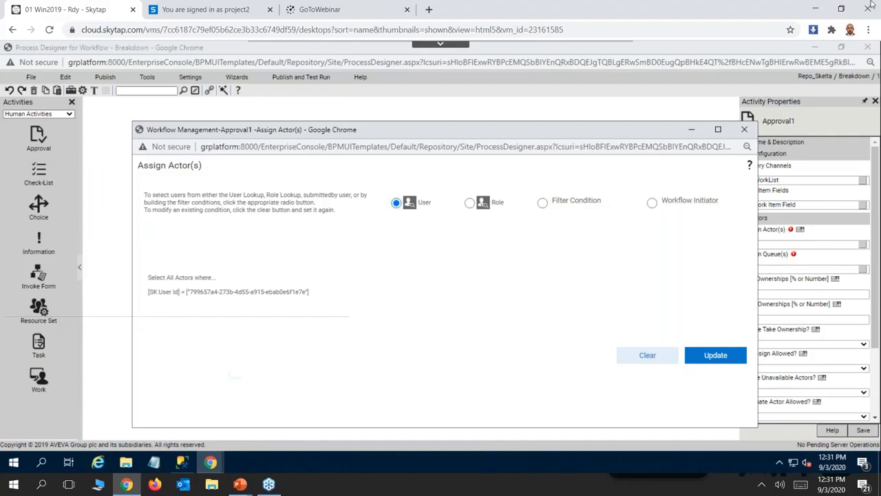
left_click(714, 357)
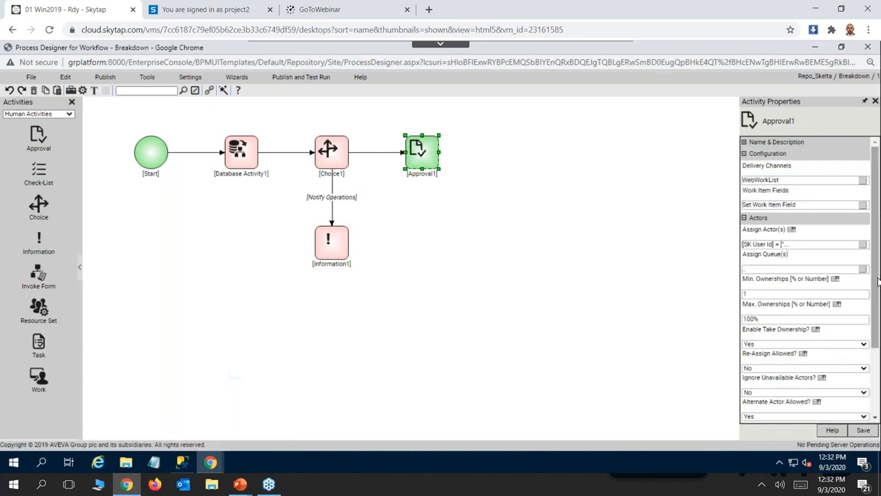
scroll(879, 307, "down", 2)
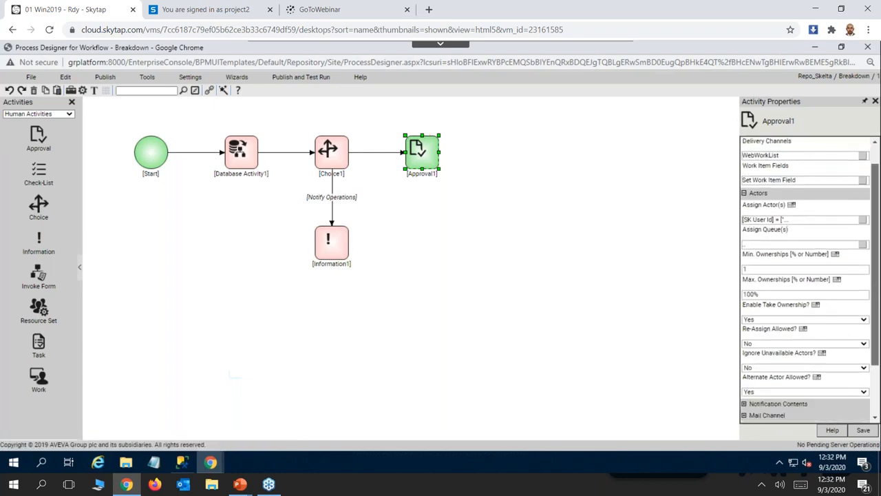
left_click(862, 430)
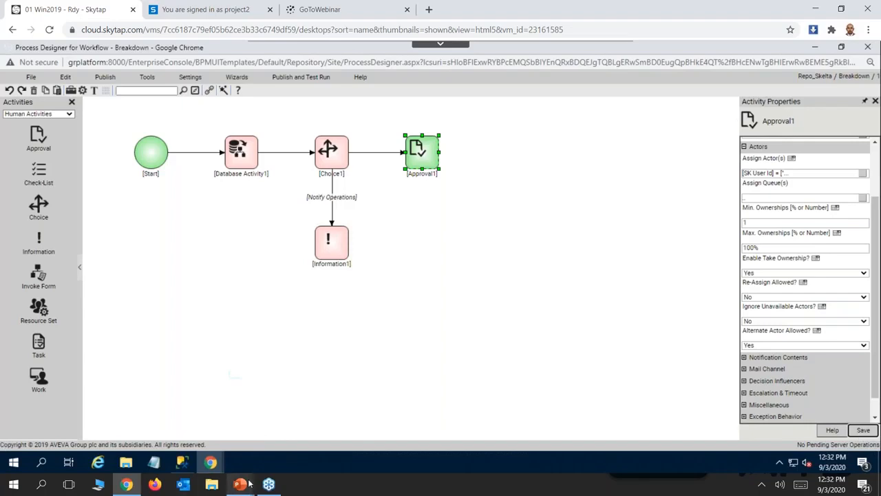
Check the demo scenario slide and add an Invoke Web API integration activity to the right of Approval1.
key("alt+Tab")
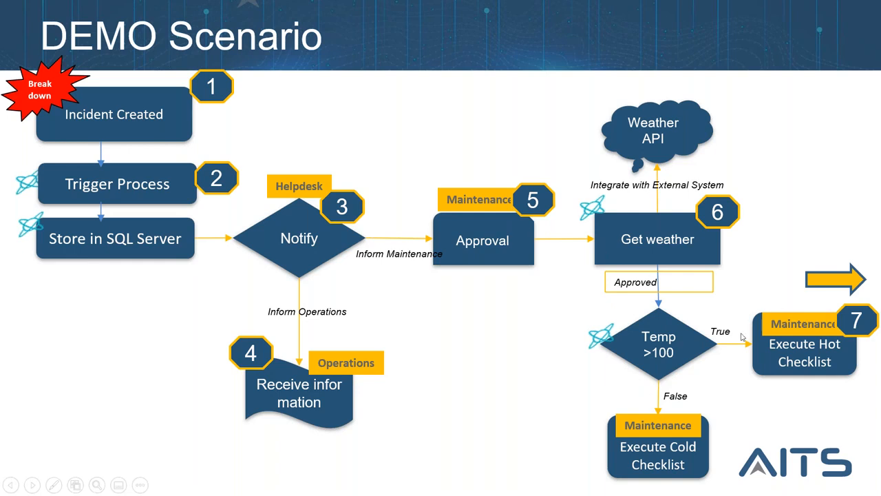
key("alt+Tab")
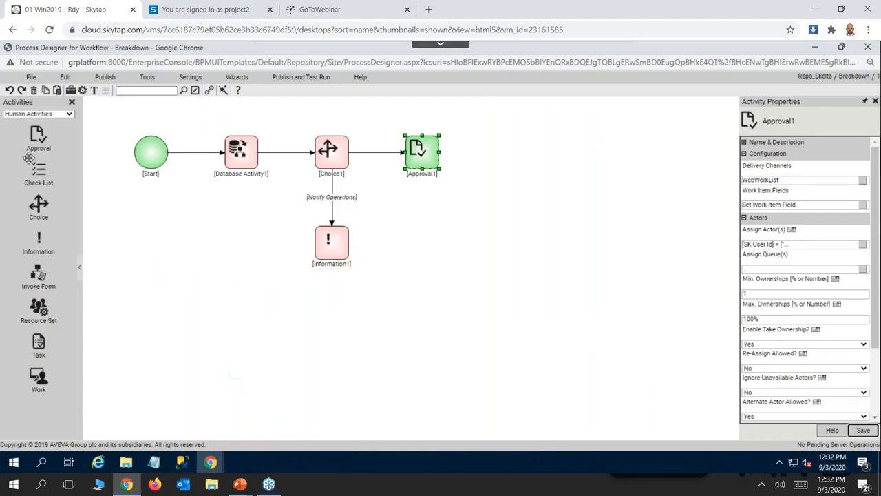
left_click(66, 115)
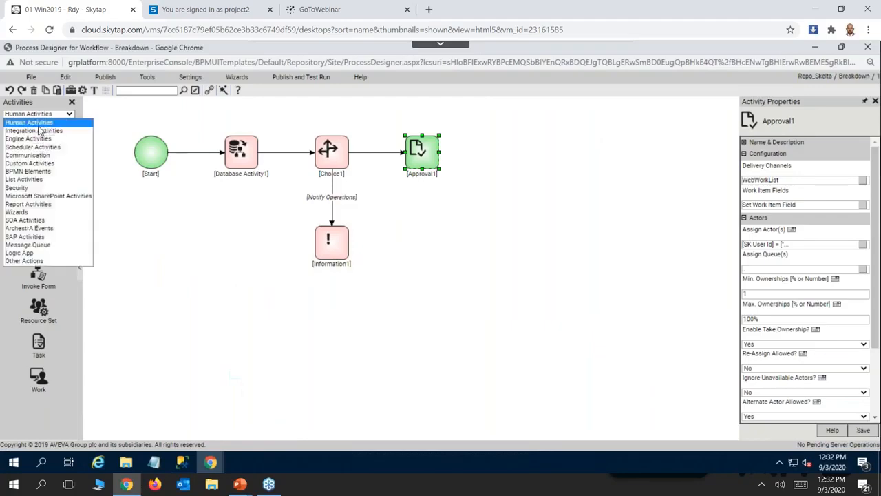
left_click(42, 131)
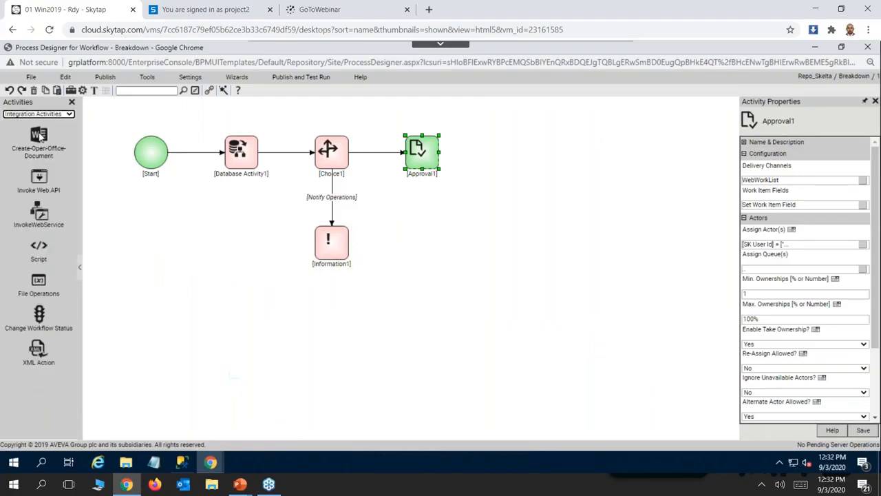
left_click(39, 180)
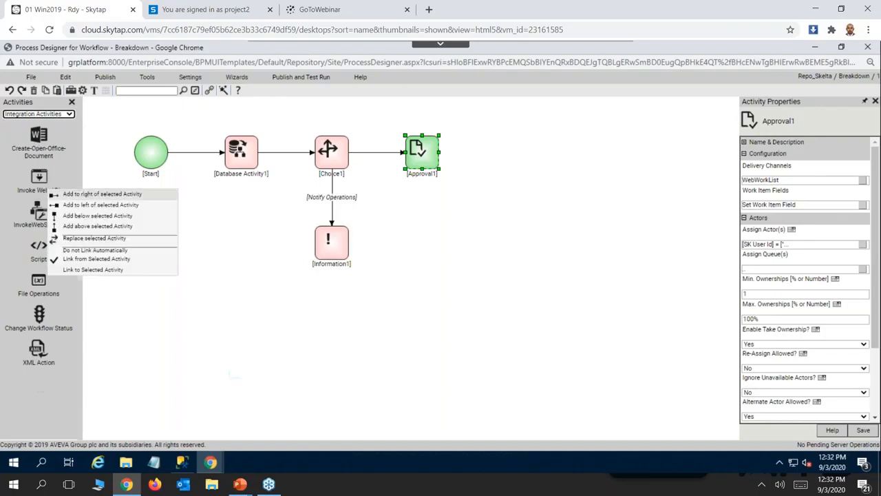
left_click(102, 194)
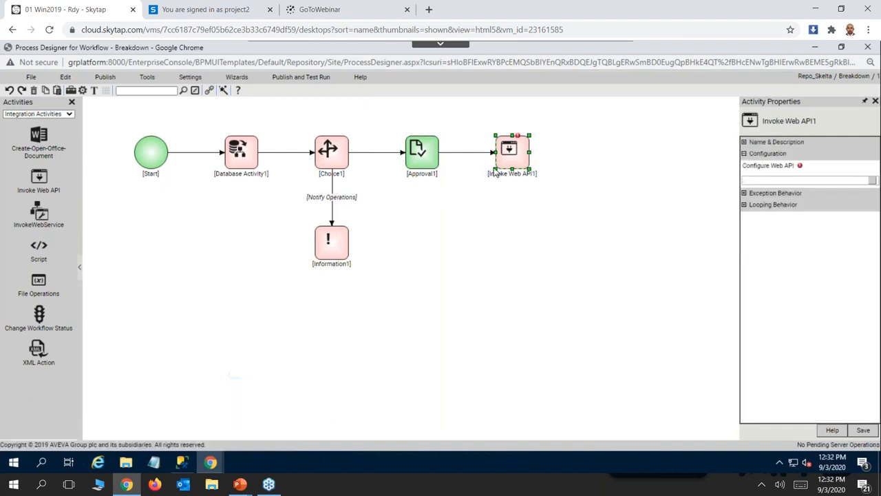
Set the link from Approval1 to Invoke Web API1 to follow the Approved output.
left_click(461, 152)
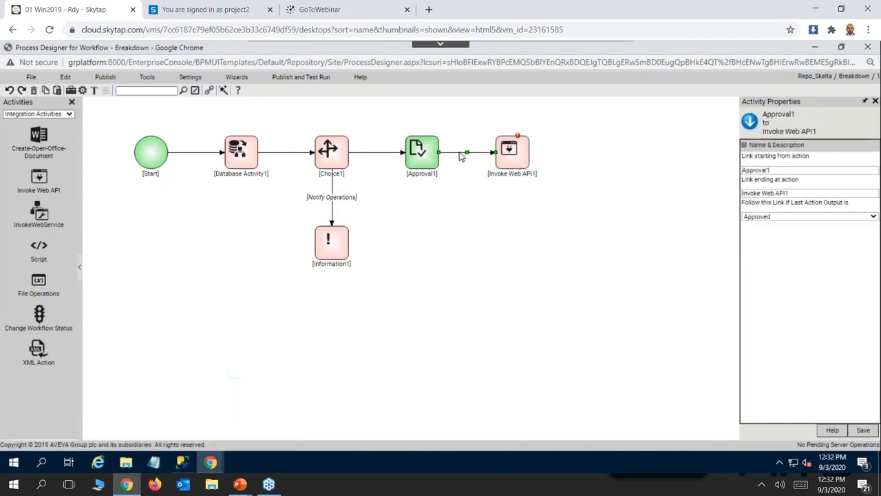
right_click(462, 157)
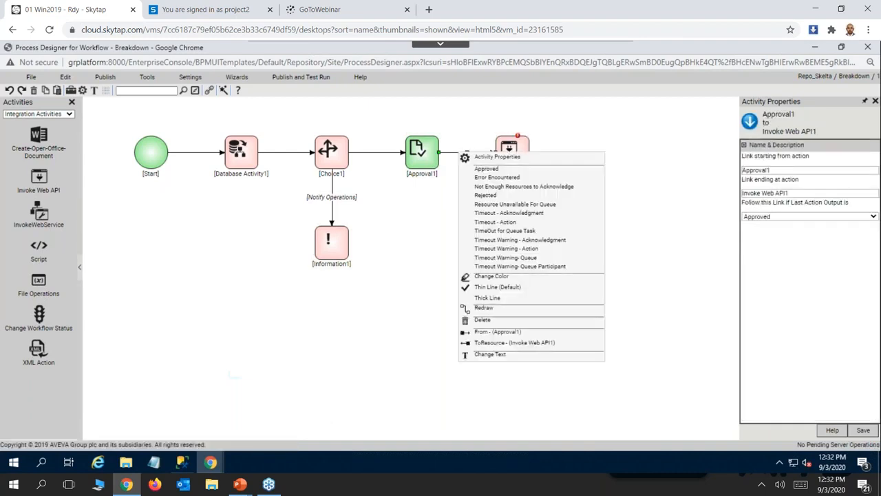
left_click(486, 169)
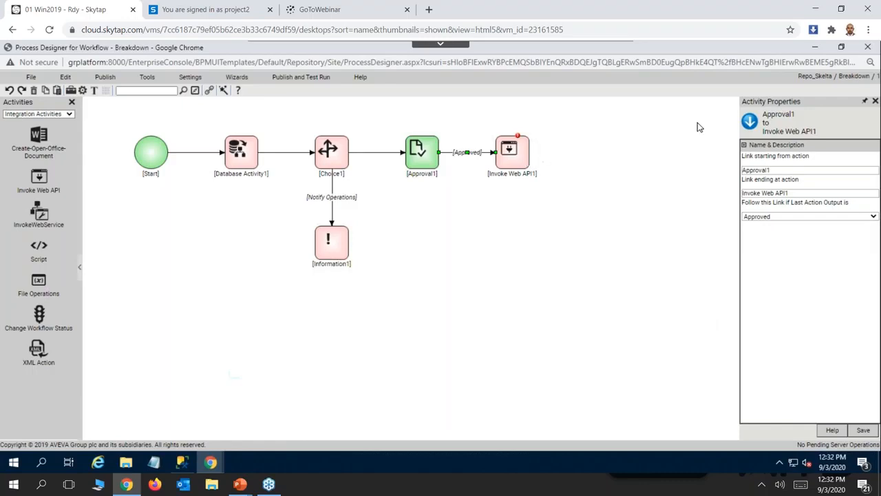
Open the Web API configuration of Invoke Web API1 and choose WeatherAPI as the web API.
left_click(500, 164)
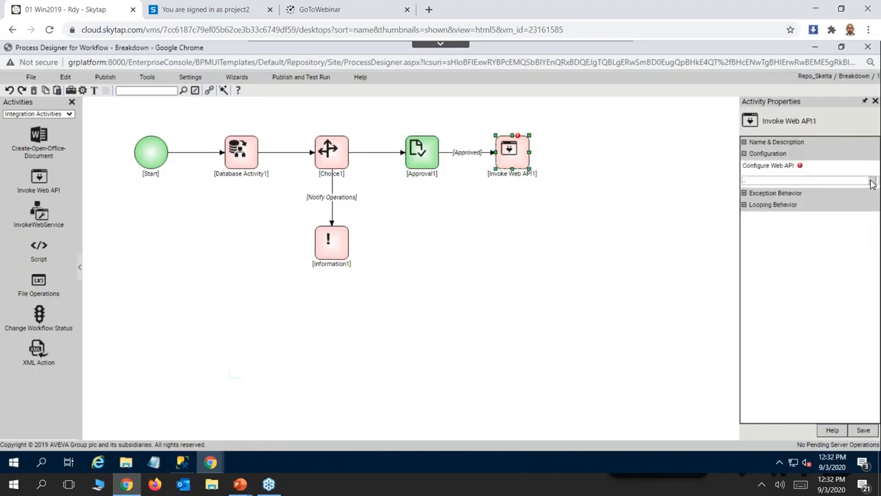
left_click(871, 181)
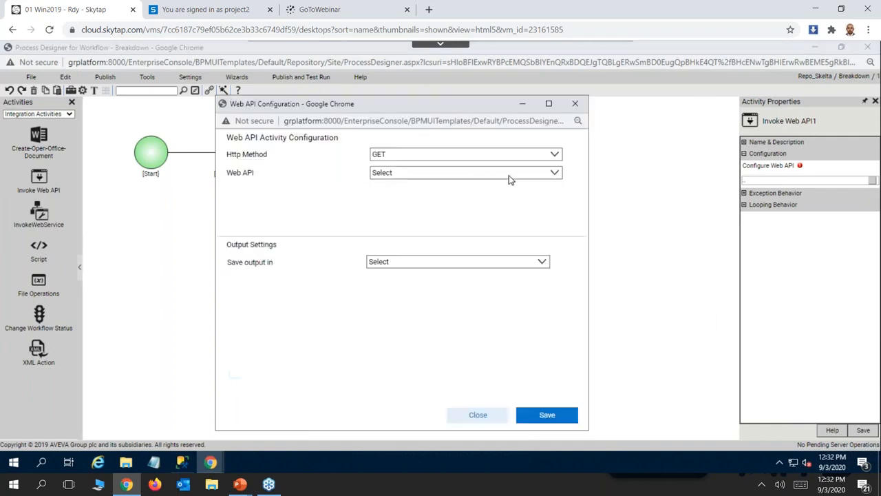
left_click(556, 172)
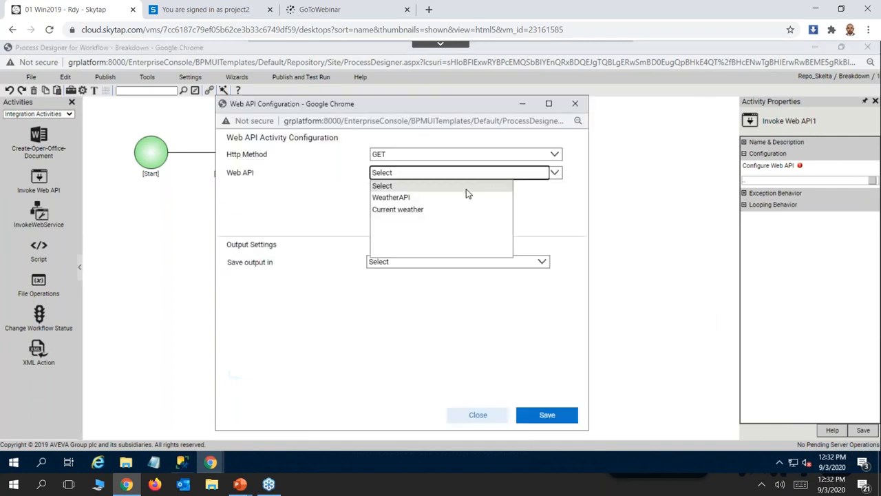
left_click(406, 198)
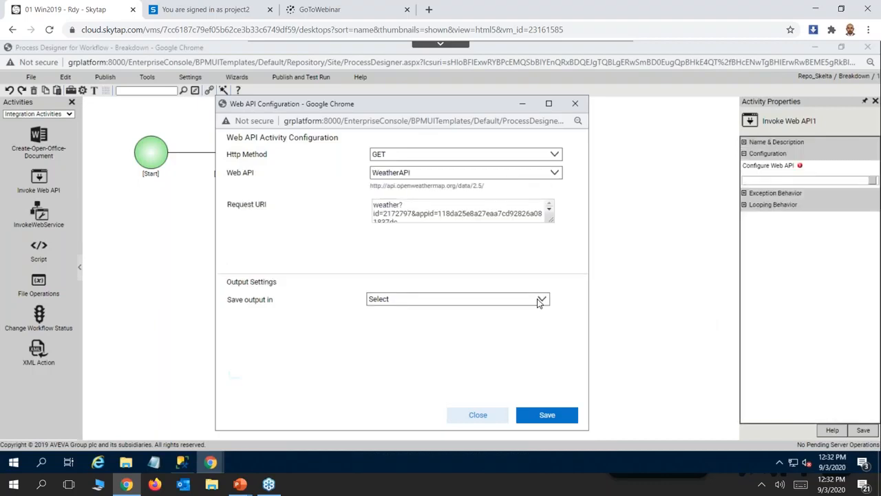
Store the Web API output in a new XML variable named weather and save the configuration.
left_click(540, 300)
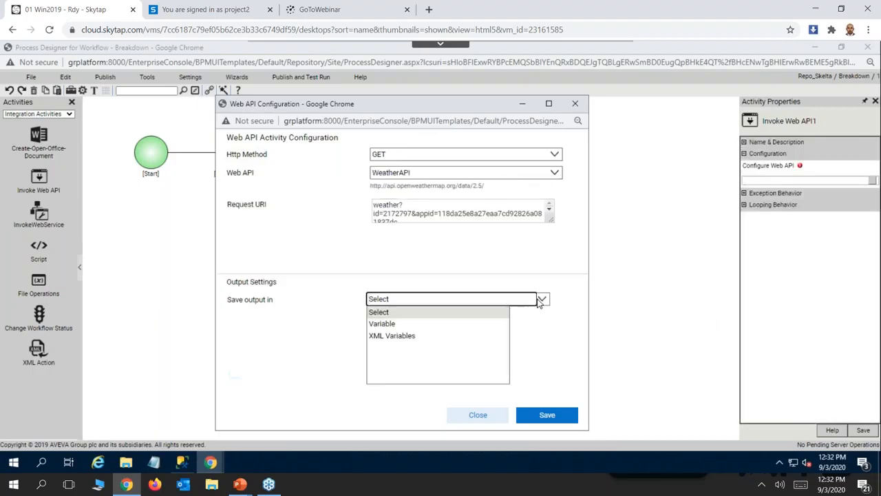
left_click(402, 337)
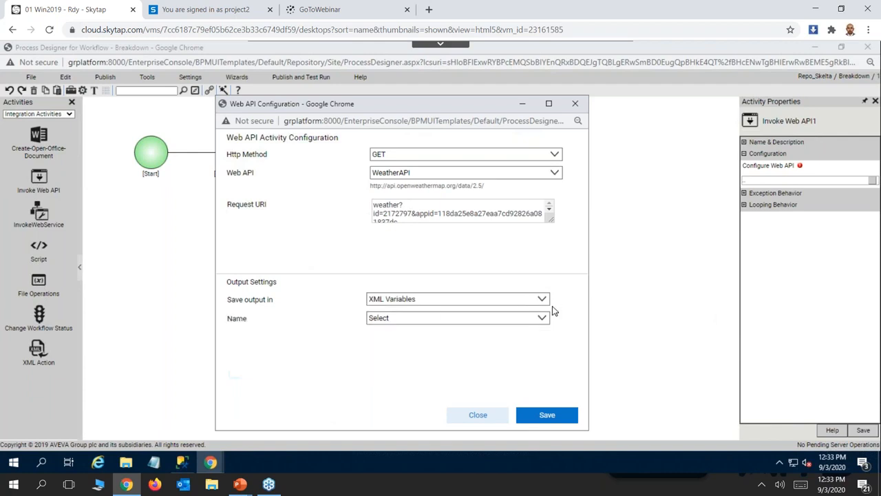
left_click(541, 320)
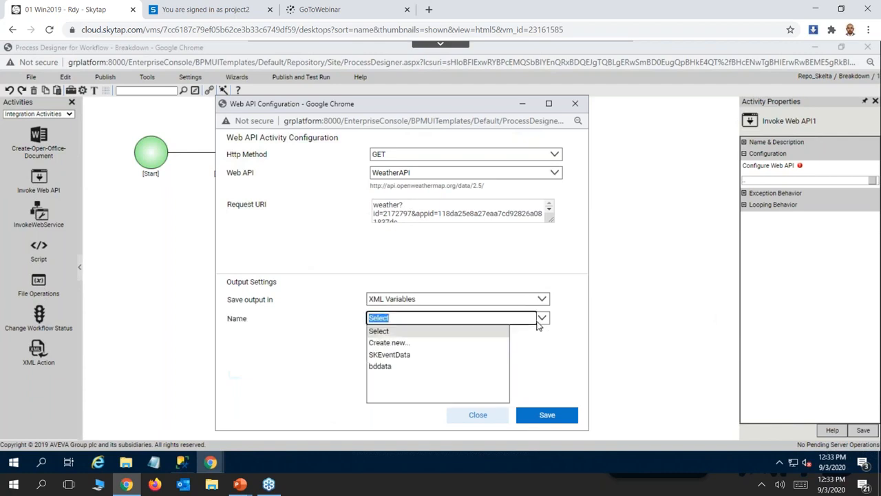
left_click(406, 345)
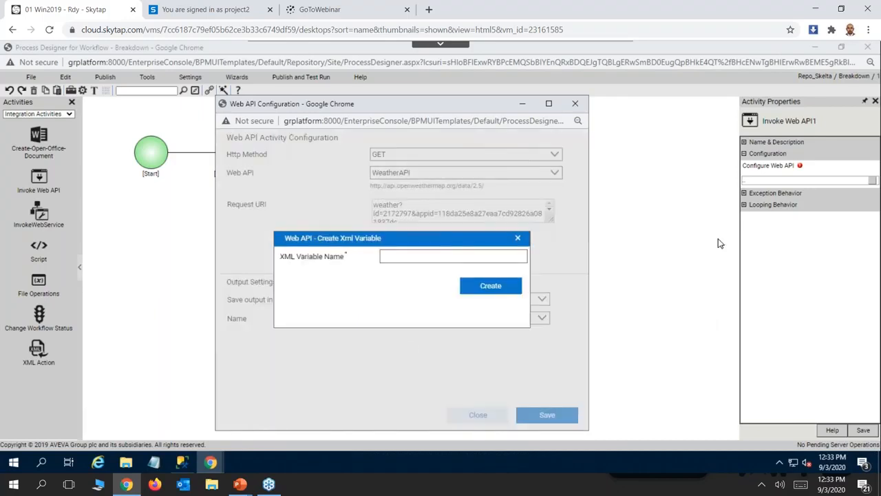
left_click(391, 261)
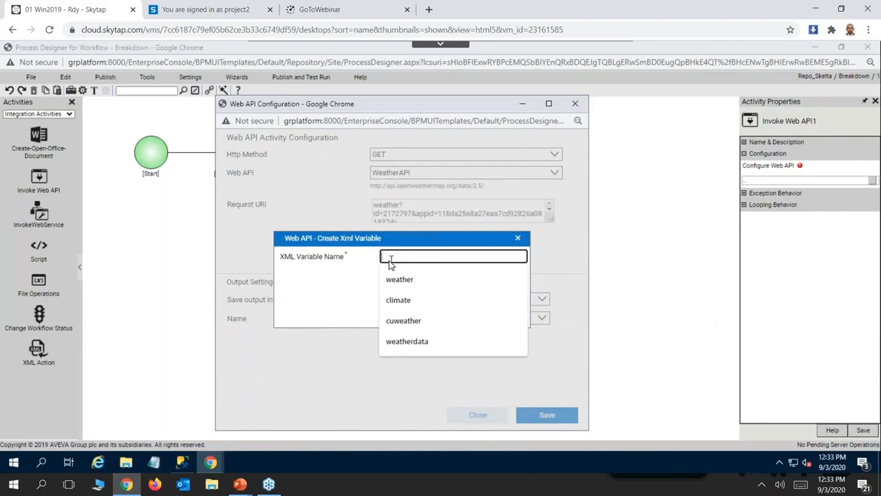
key("Return")
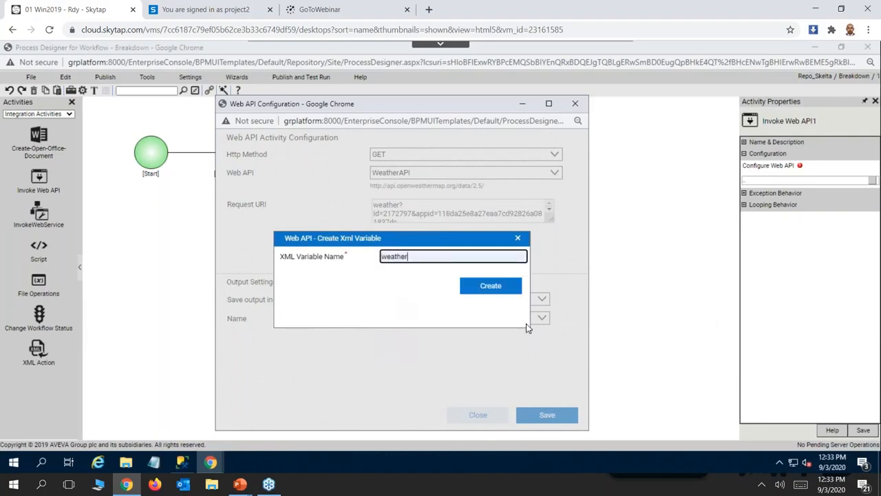
left_click(484, 289)
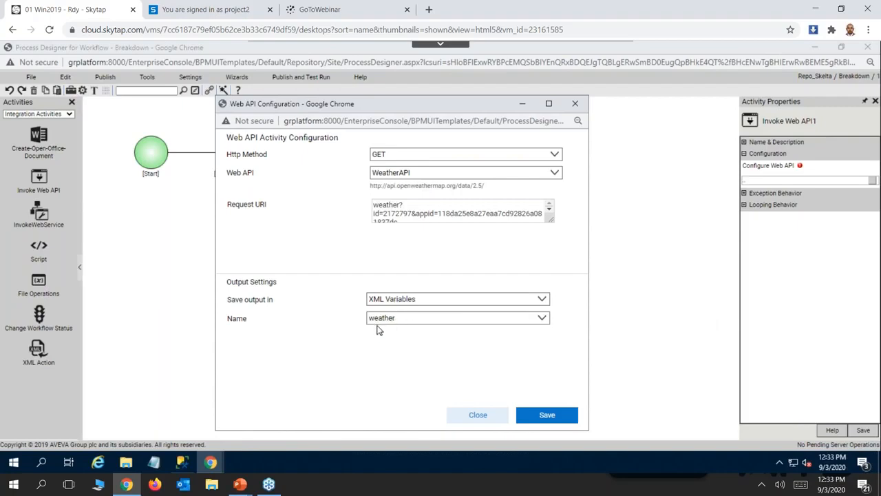
left_click(542, 415)
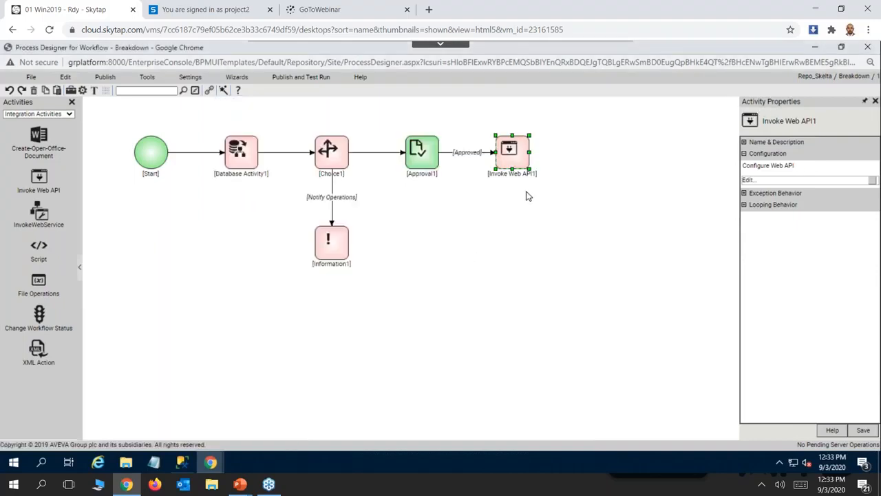
Switch to the PowerPoint slide show with the demo scenario.
key("alt+Tab")
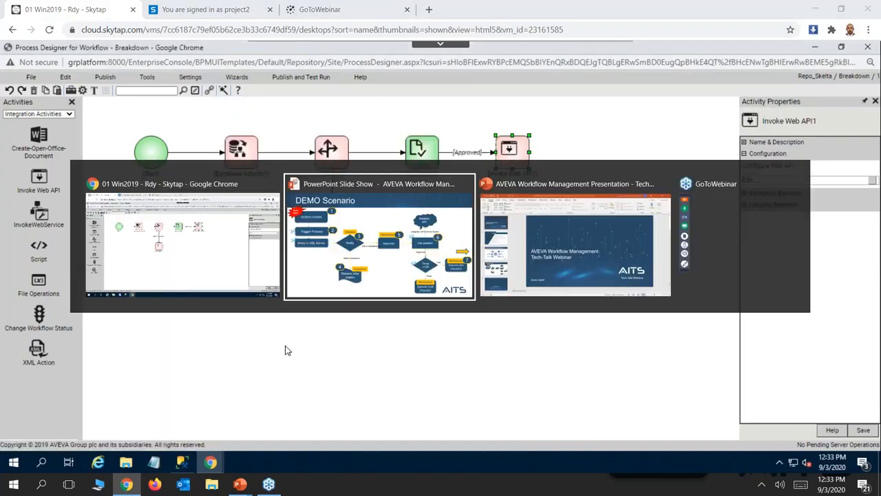
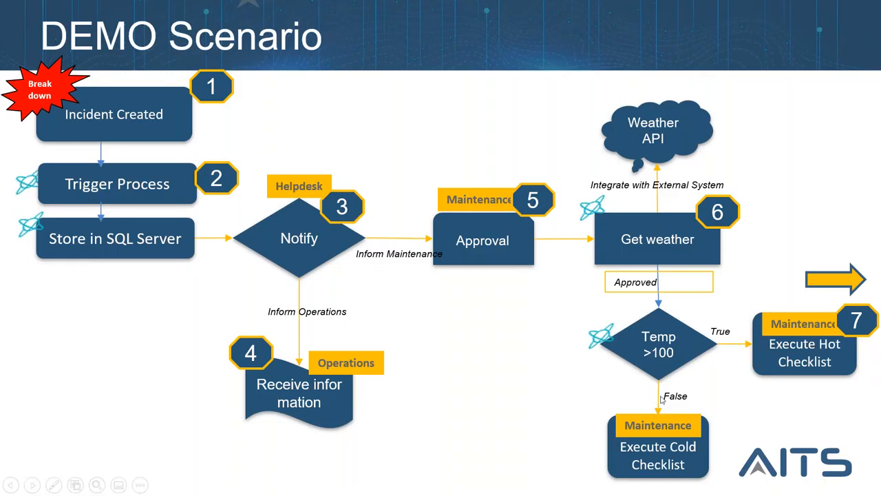
Switch back to the Process Designer and add a Rule activity to the right of Invoke Web API1, ignoring the pending property changes.
key("alt+Tab")
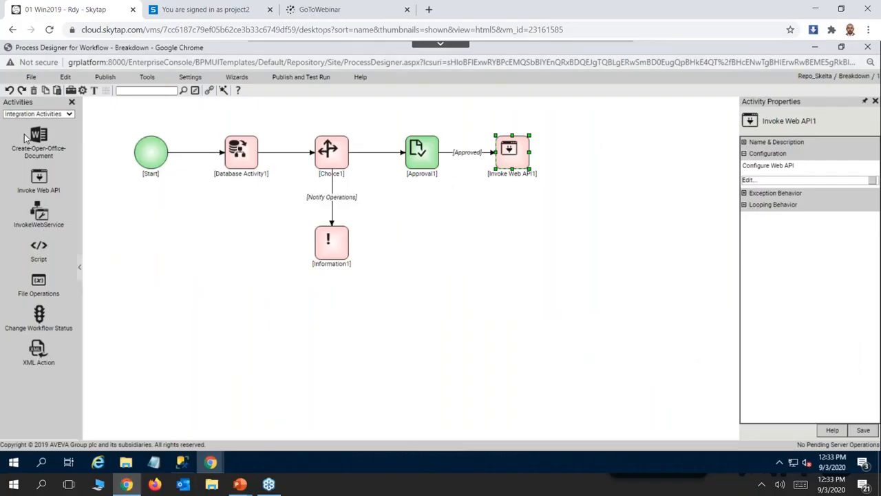
left_click(71, 115)
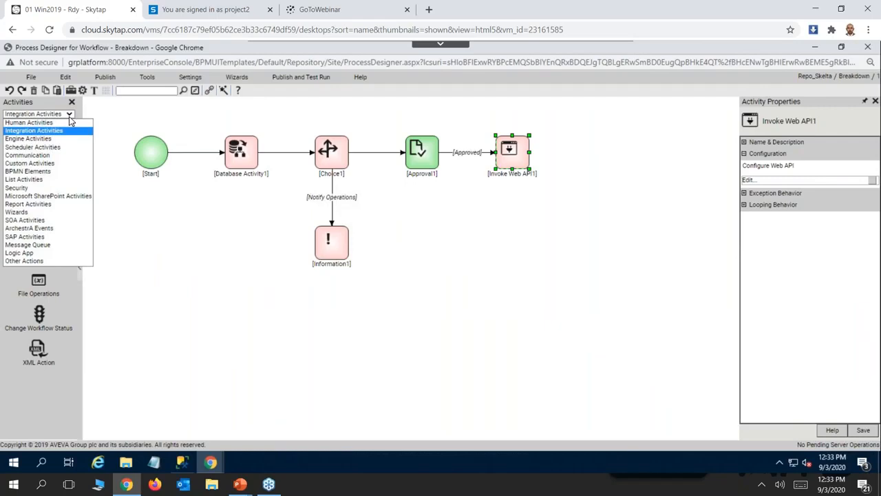
left_click(31, 124)
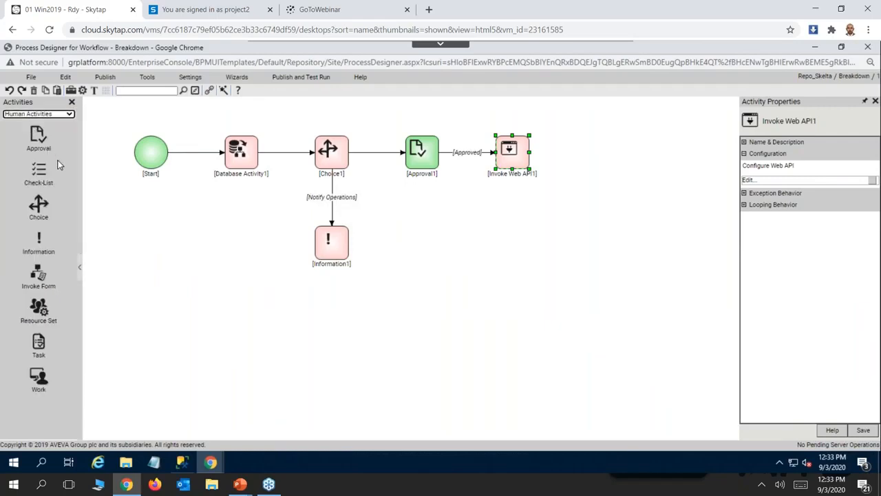
left_click(71, 116)
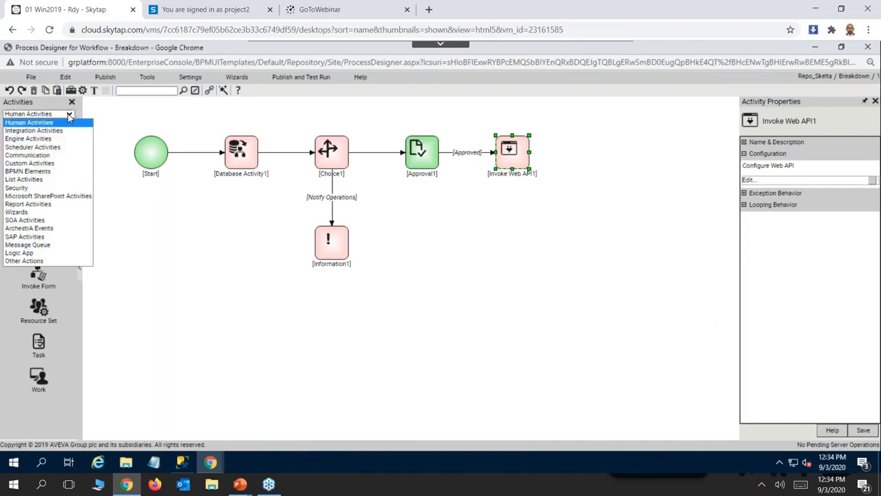
left_click(38, 140)
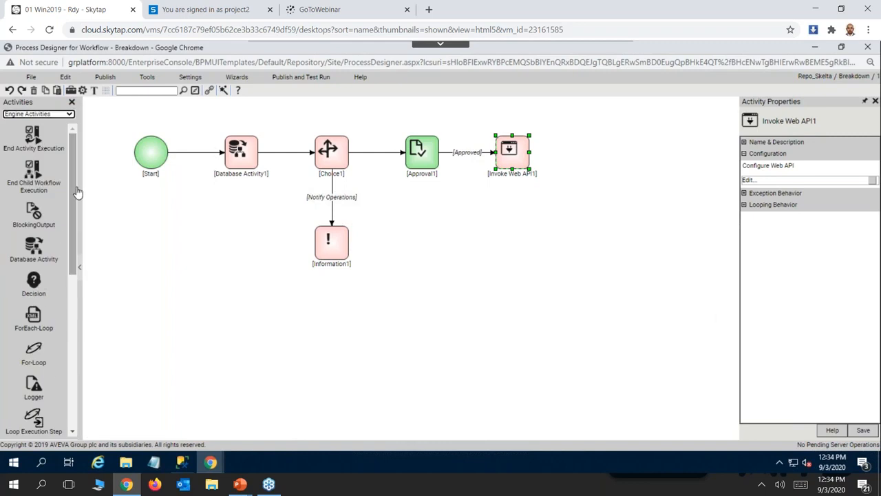
left_click_drag(74, 207, 60, 299)
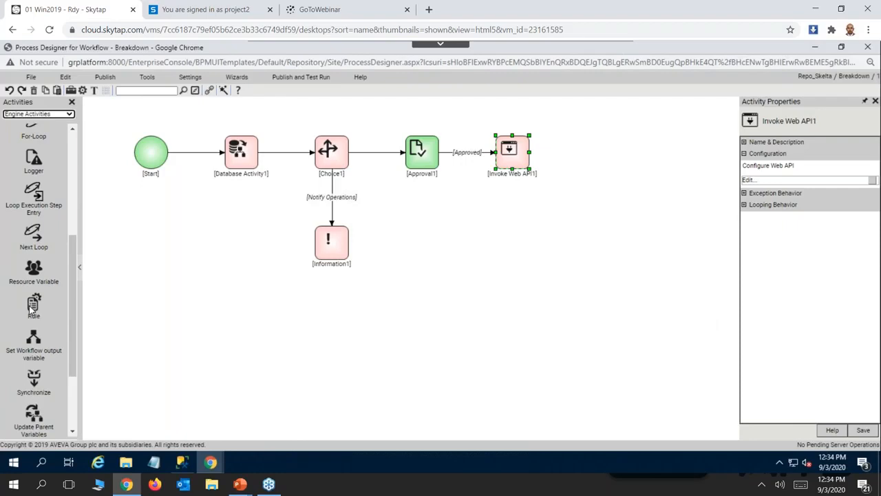
right_click(30, 307)
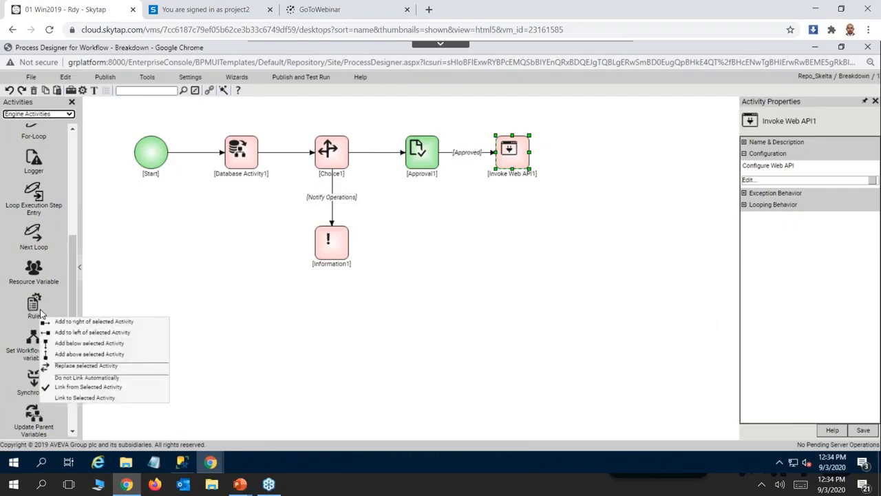
left_click(110, 323)
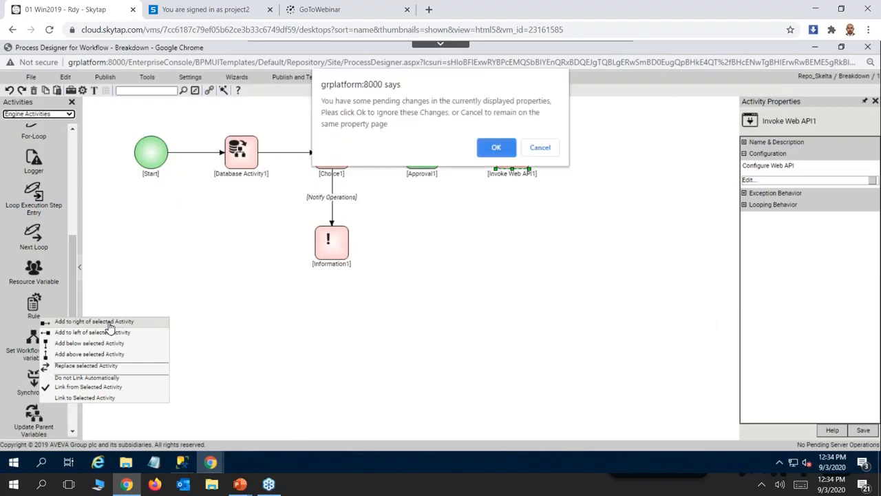
left_click(496, 148)
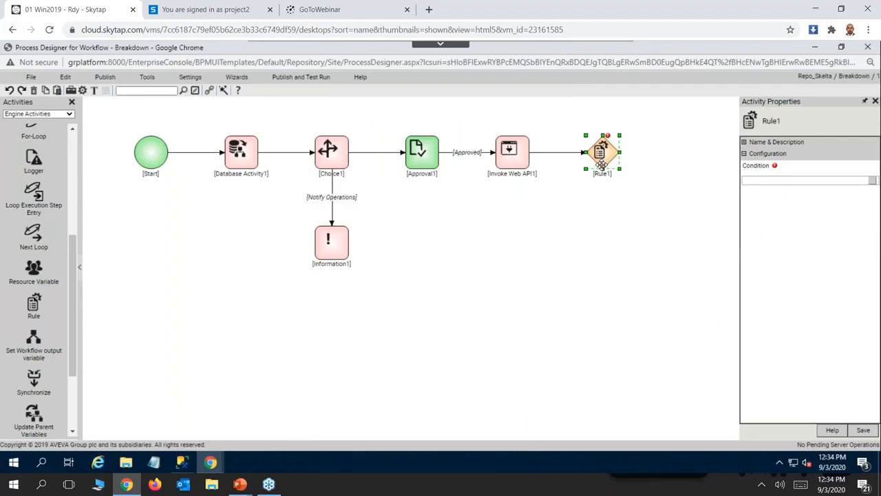
Open Rule1's condition and choose the main temp node of the weather XML variable as its left operand.
left_click(872, 181)
left_click(210, 232)
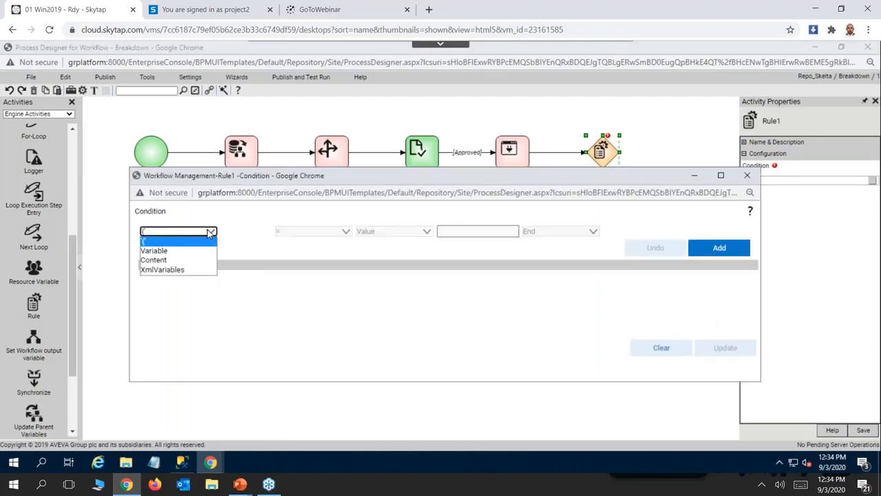
left_click(164, 270)
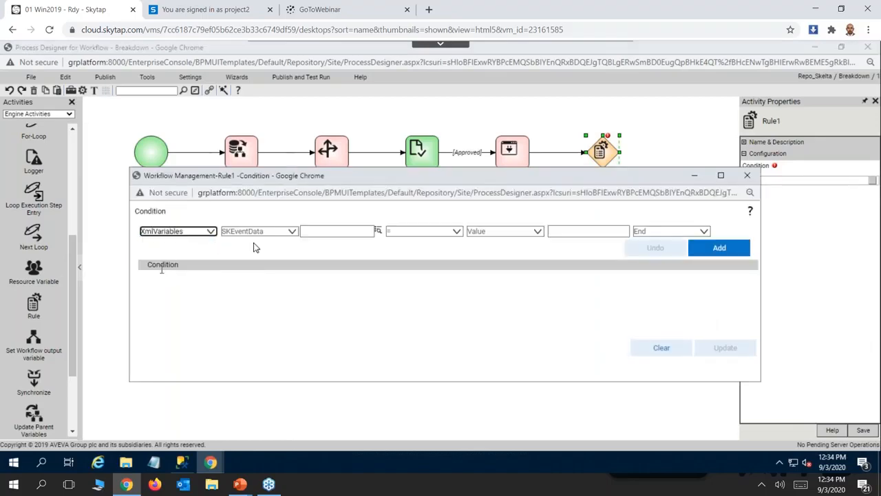
left_click(280, 231)
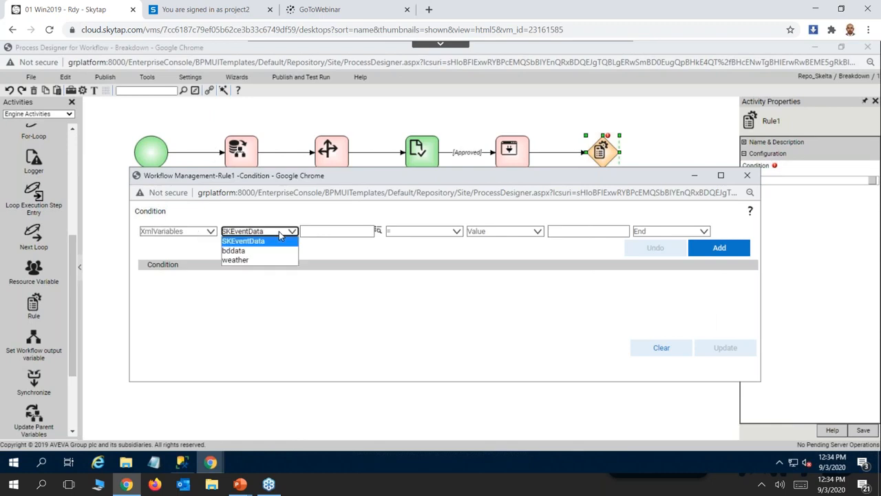
left_click(238, 261)
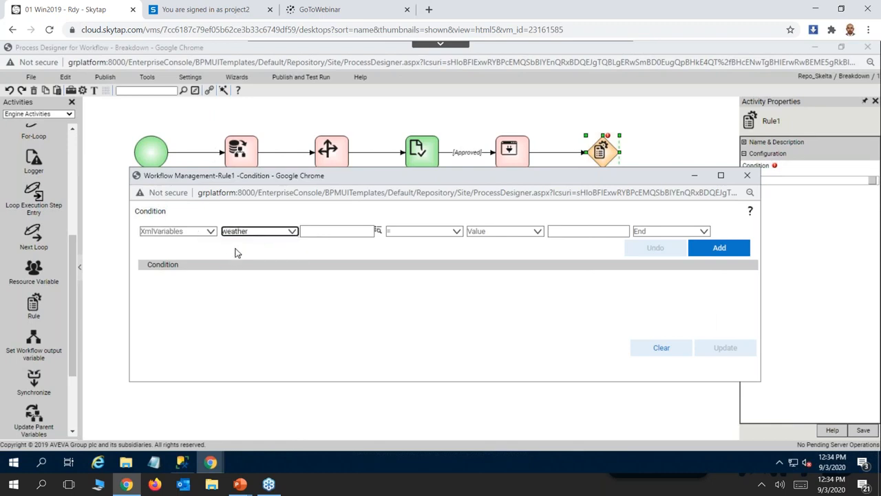
left_click(377, 231)
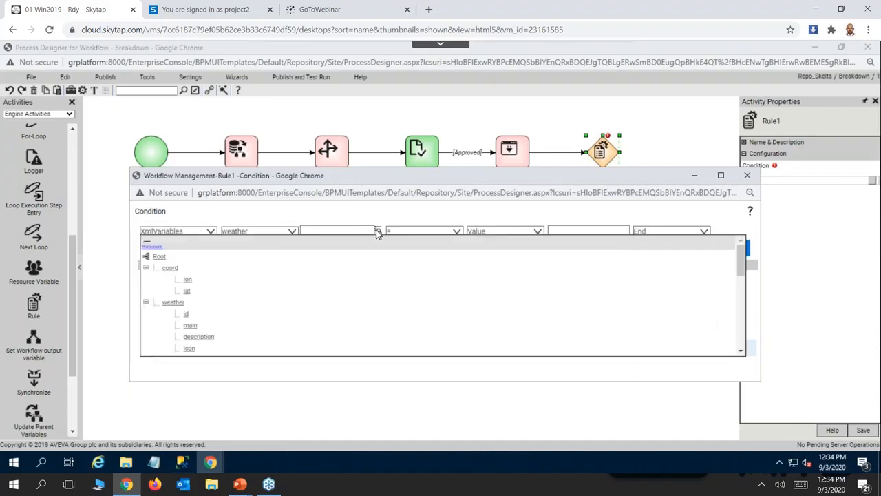
left_click_drag(740, 268, 731, 300)
scroll(731, 300, "down", 2)
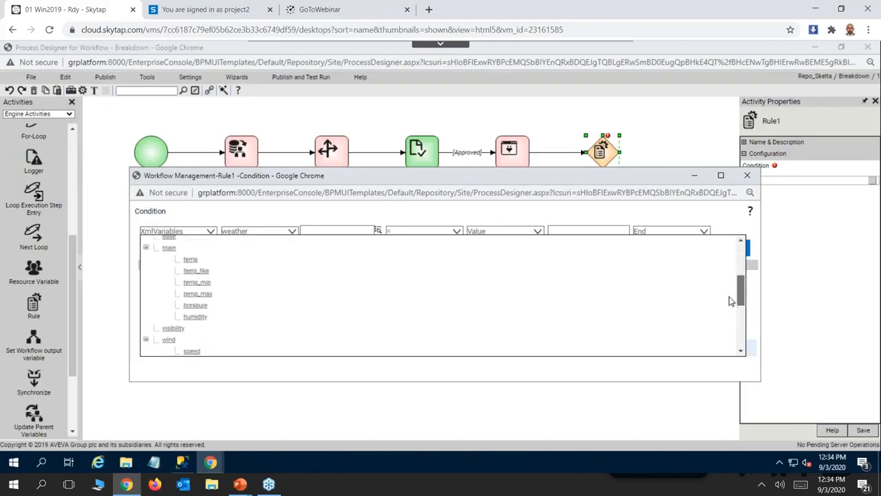
left_click(192, 261)
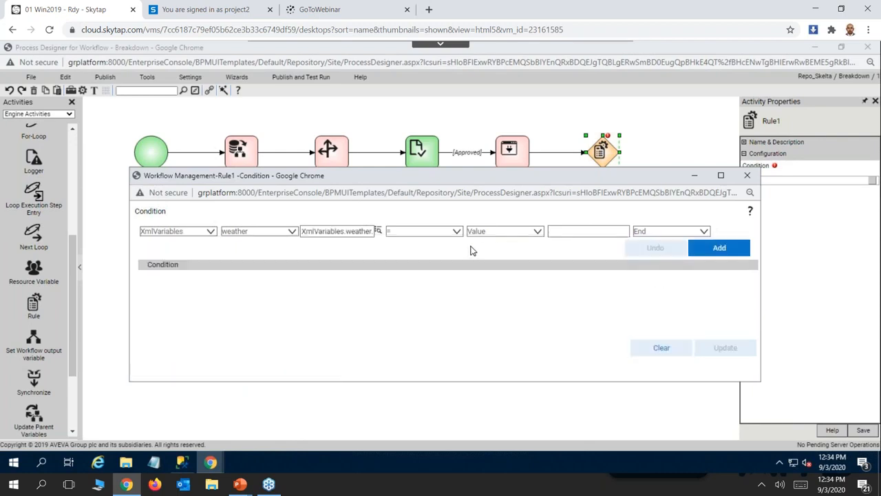
Complete Rule1's condition as greater than the value 100, add it and update the rule.
left_click(534, 232)
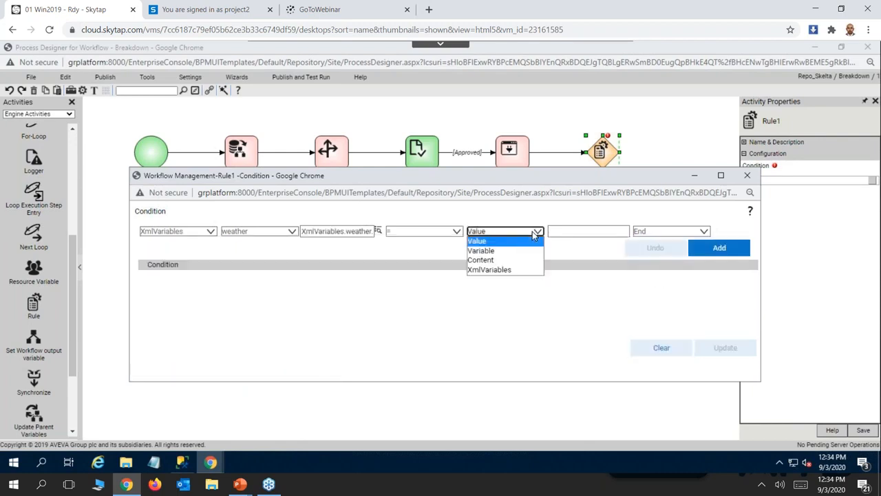
left_click(534, 232)
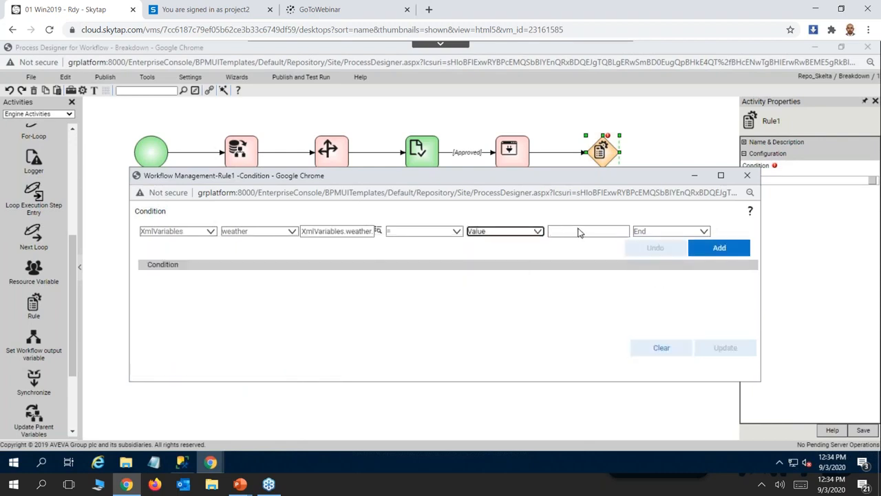
left_click(455, 234)
left_click(402, 254)
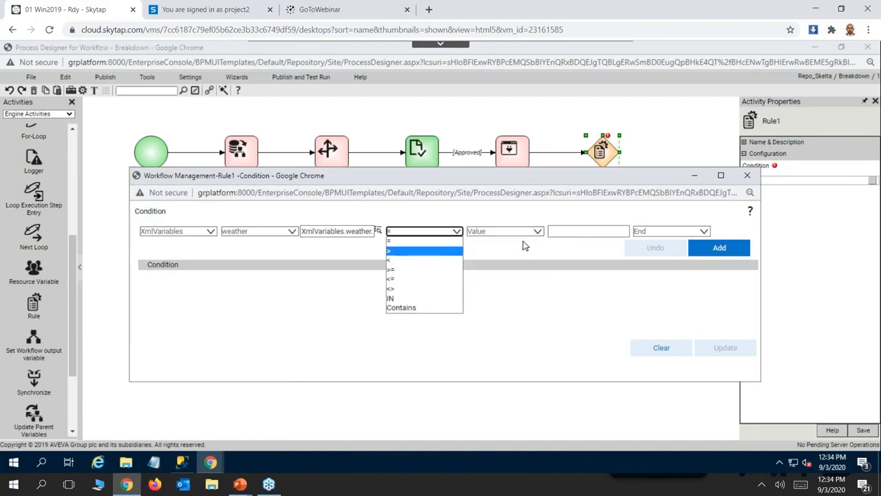
left_click(564, 234)
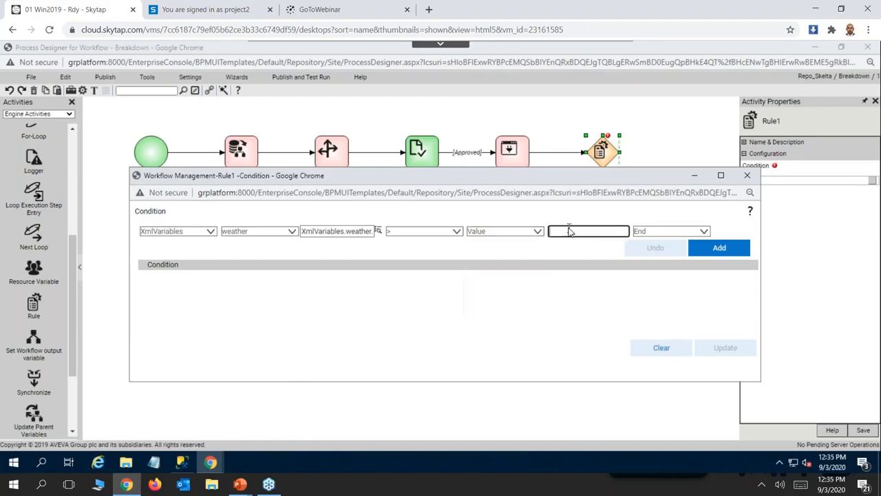
type("100")
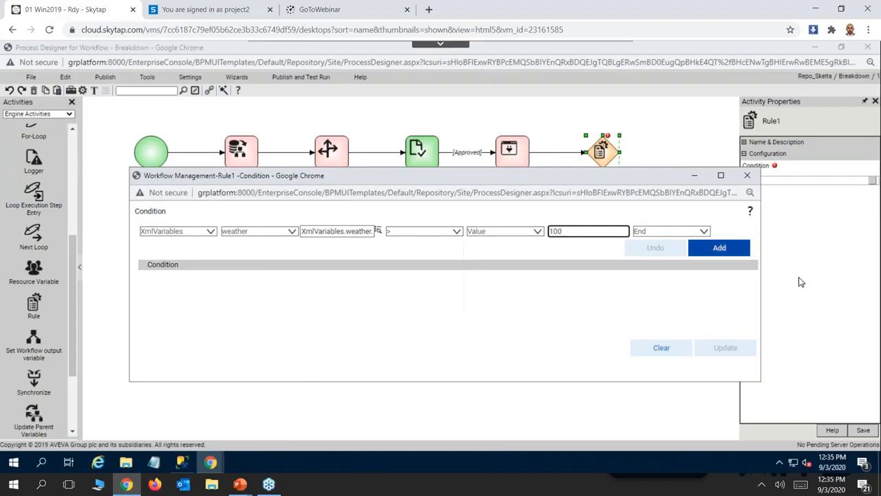
left_click(720, 247)
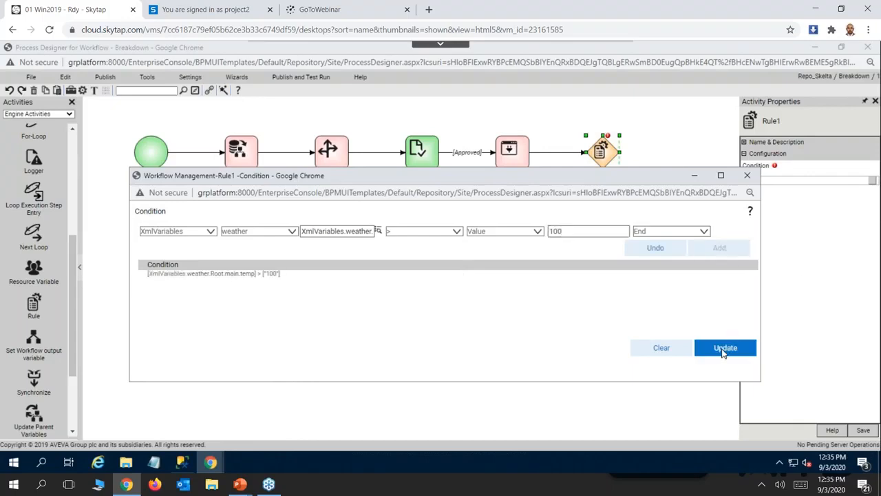
left_click(723, 349)
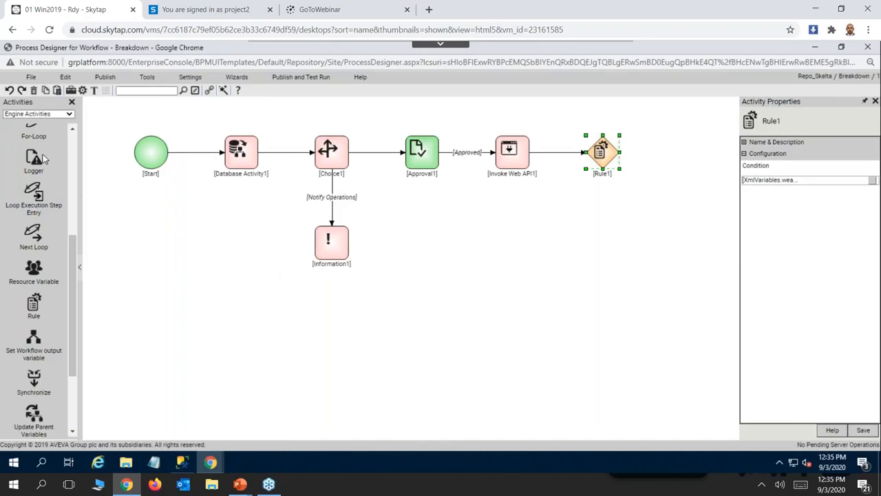
Add a Check-List activity from the Human Activities to the right of Rule1.
left_click(69, 116)
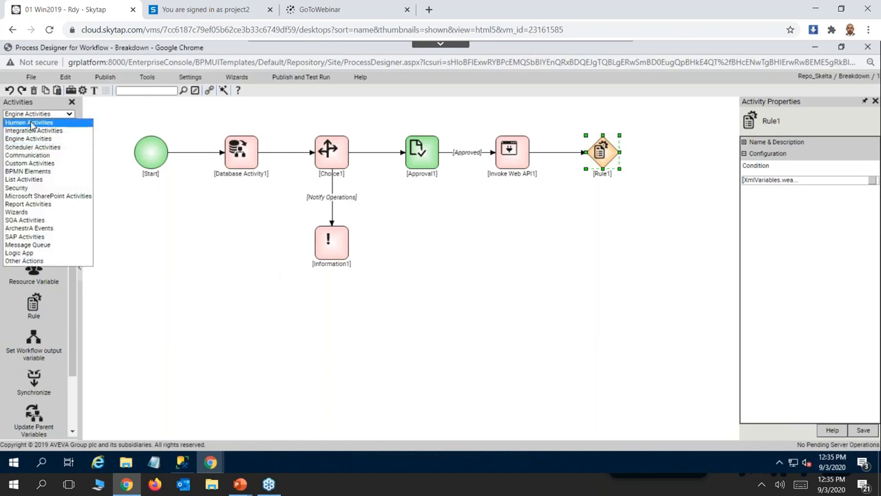
left_click(31, 122)
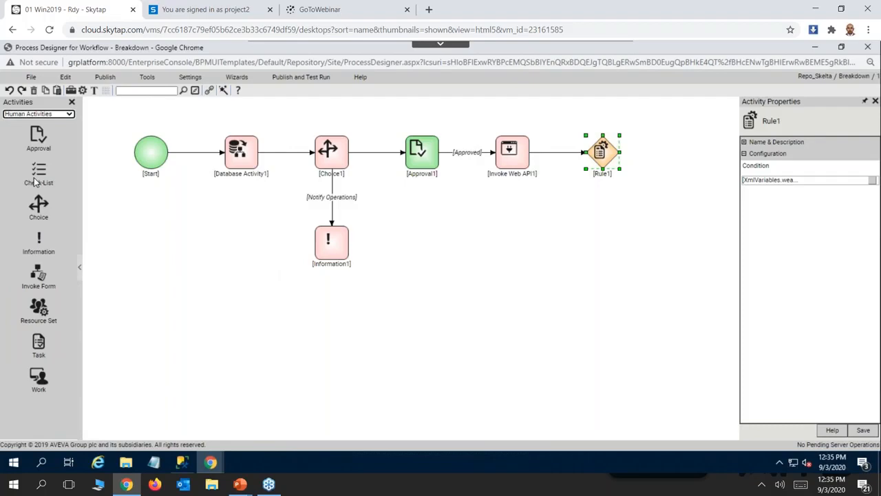
left_click(41, 174)
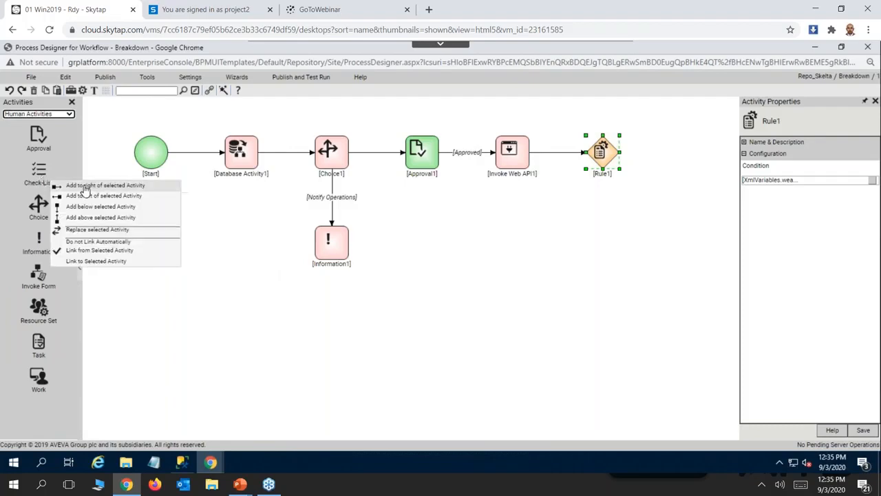
left_click(85, 186)
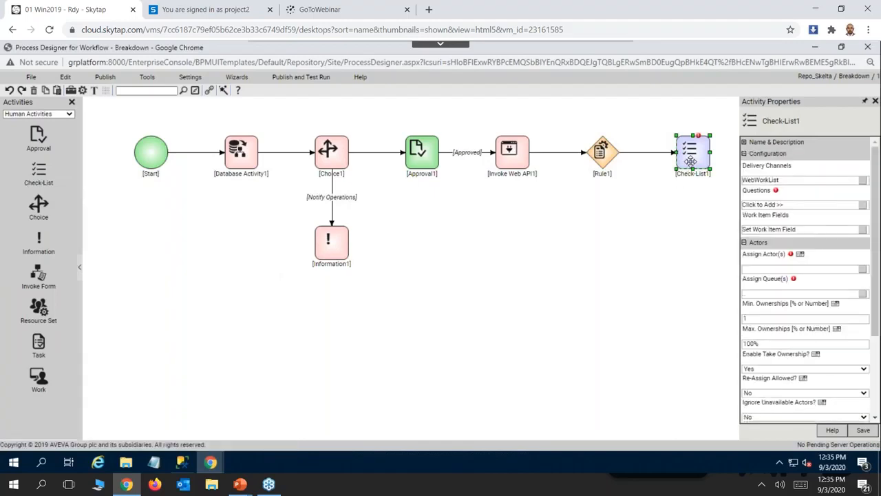
Open the questions of Check-List1 and add 2 new questions.
left_click(864, 208)
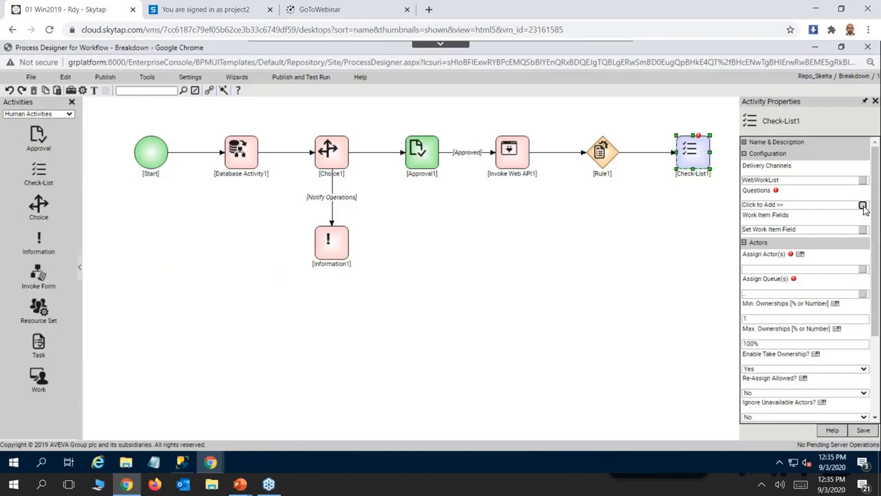
double_click(443, 312)
type("2")
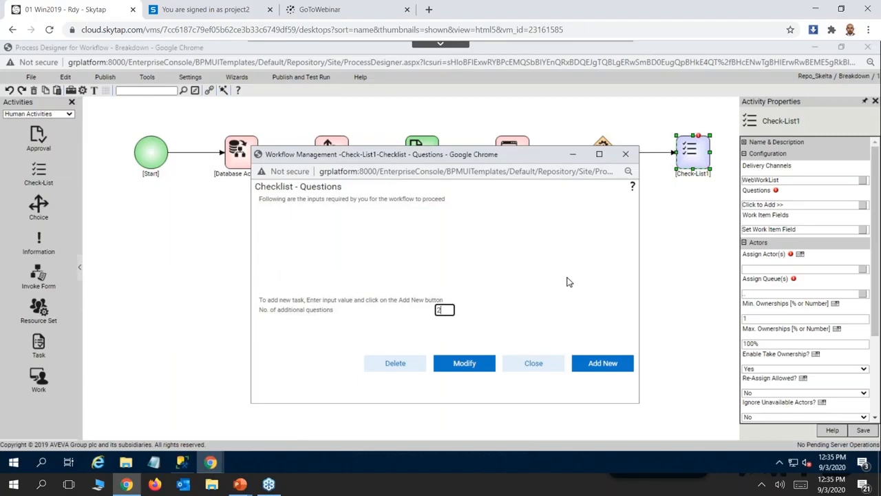
left_click(594, 367)
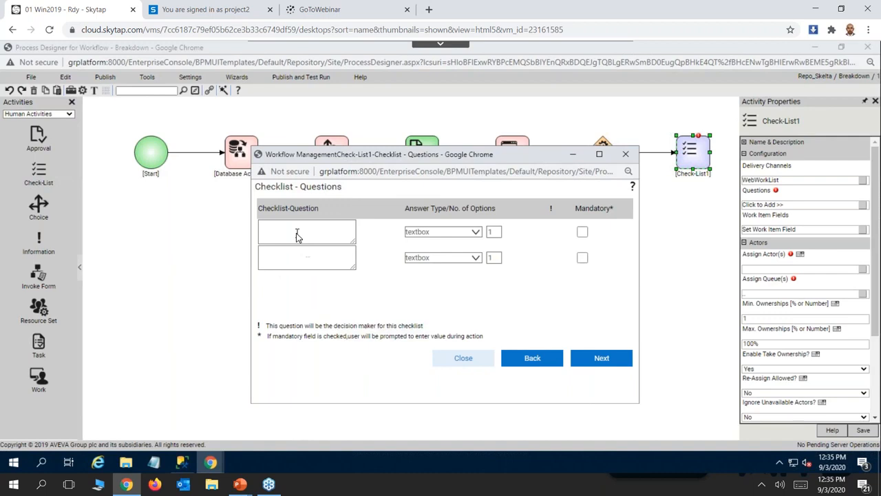
Enter "Fire extinguishers available?" as the first checklist question, answered by a dropdown with 2 options.
left_click(278, 234)
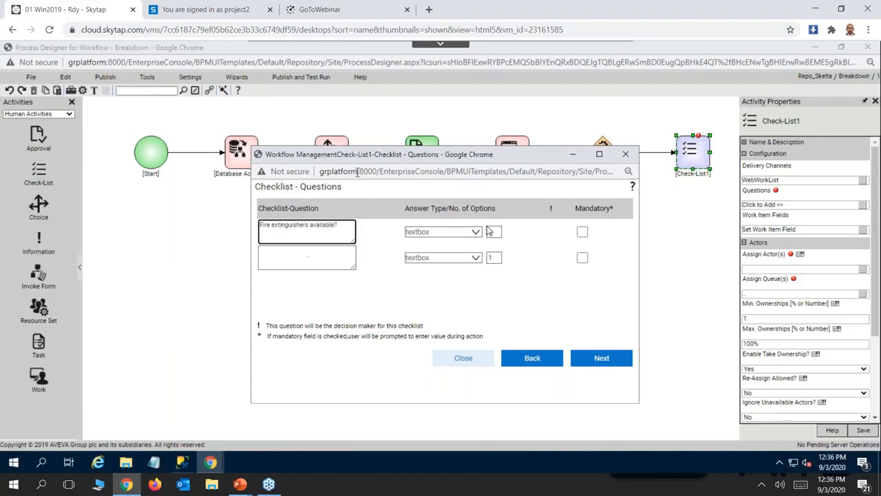
left_click(476, 235)
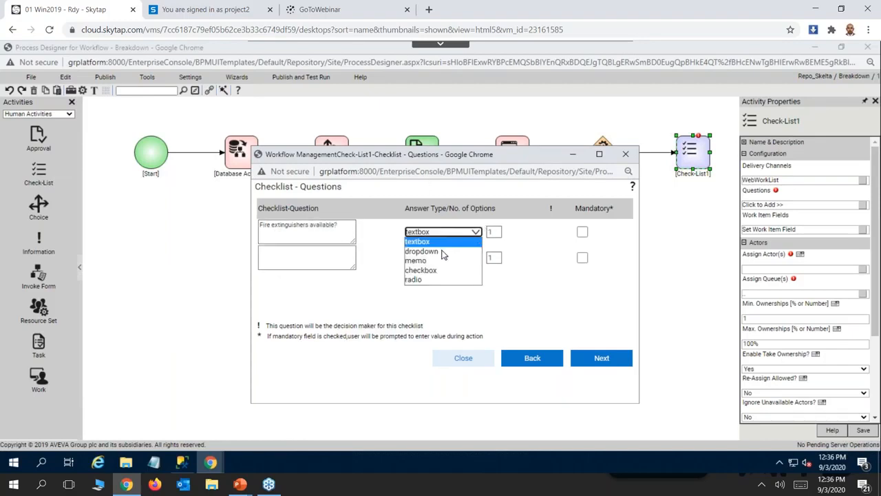
left_click(483, 252)
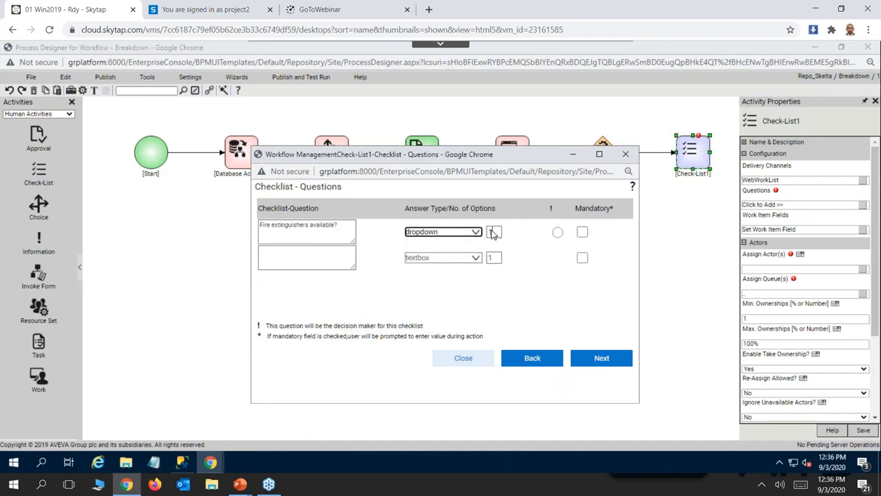
double_click(495, 233)
type("2")
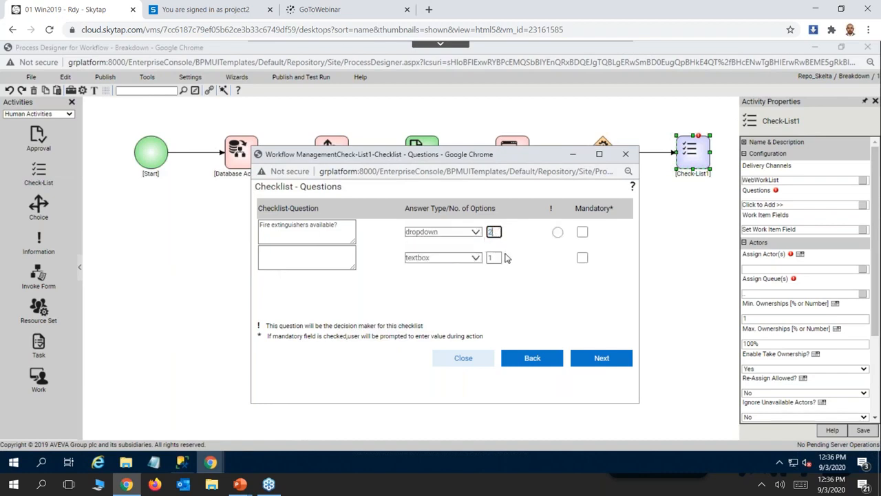
Enter "Rooms are closed ?" as the second checklist question, answered by a dropdown with 2 options, and proceed to the answer options.
left_click(299, 266)
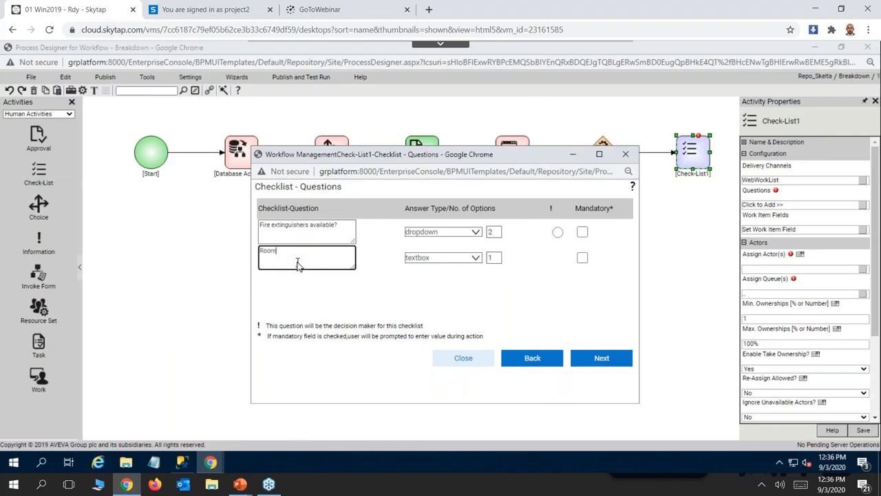
type("Rooms are closed ?")
left_click(474, 259)
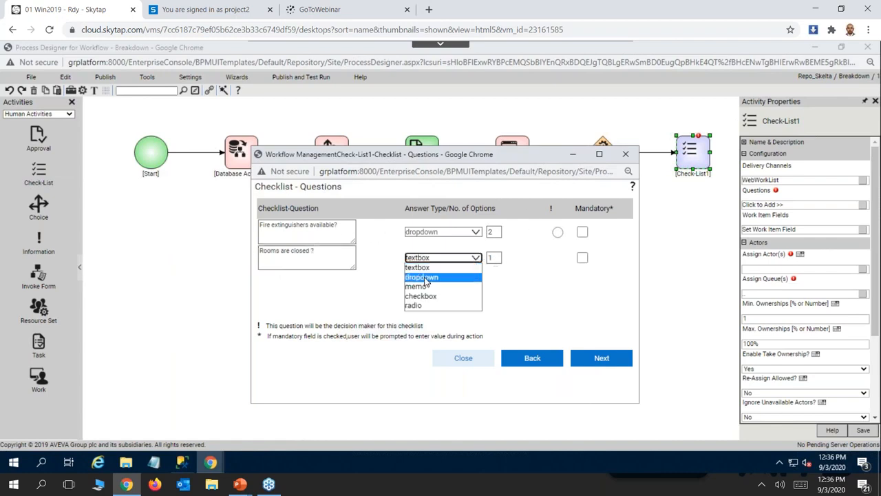
left_click(447, 276)
left_click(493, 259)
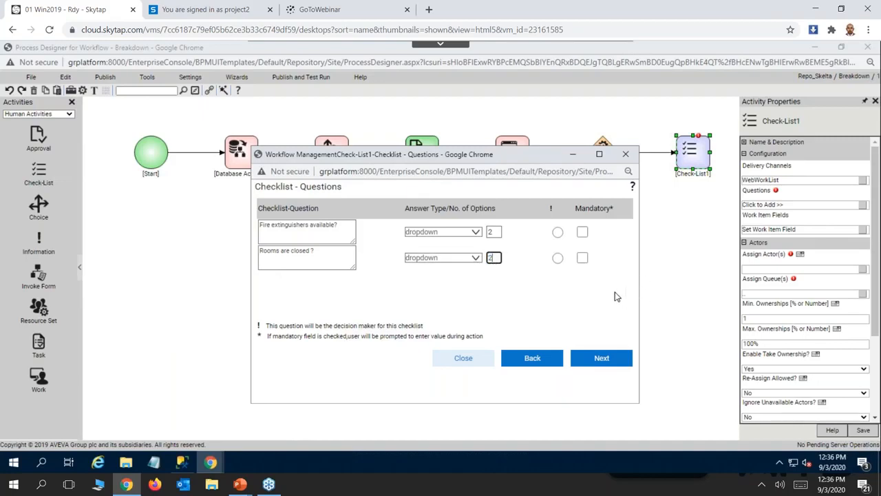
left_click(608, 358)
Enter Yes and No as the answer options for the "Fire extinguishers available?" question.
left_click(271, 240)
left_click(279, 257)
left_click(280, 256)
left_click(270, 278)
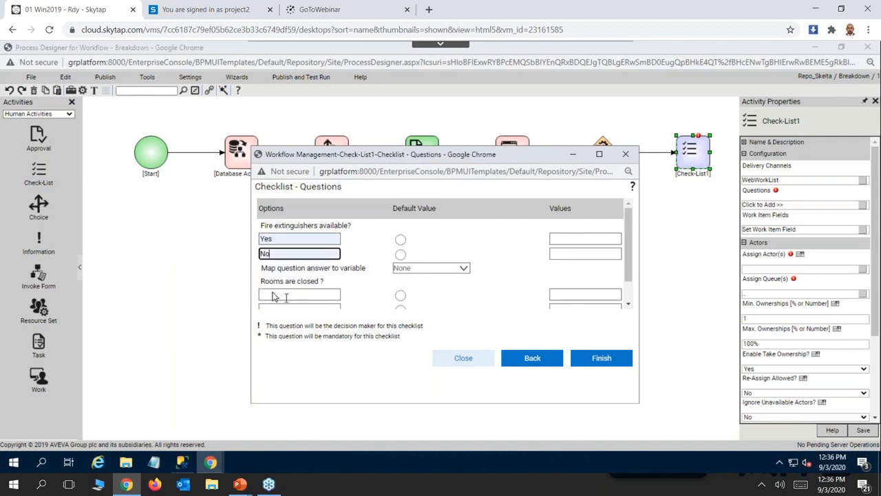
Enter Yes and No as the answer options for "Rooms are closed ?", then finish and close Check-List1's questions.
left_click(273, 296)
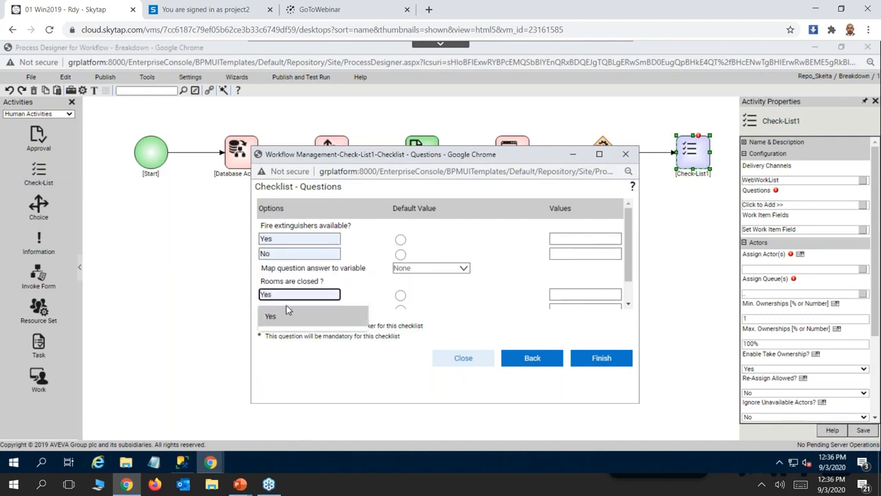
left_click(272, 316)
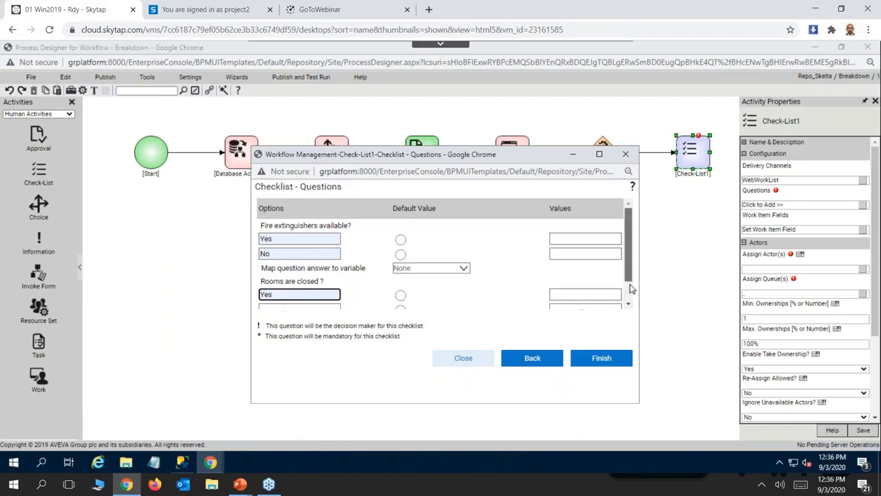
scroll(631, 285, "down", 1)
left_click(265, 284)
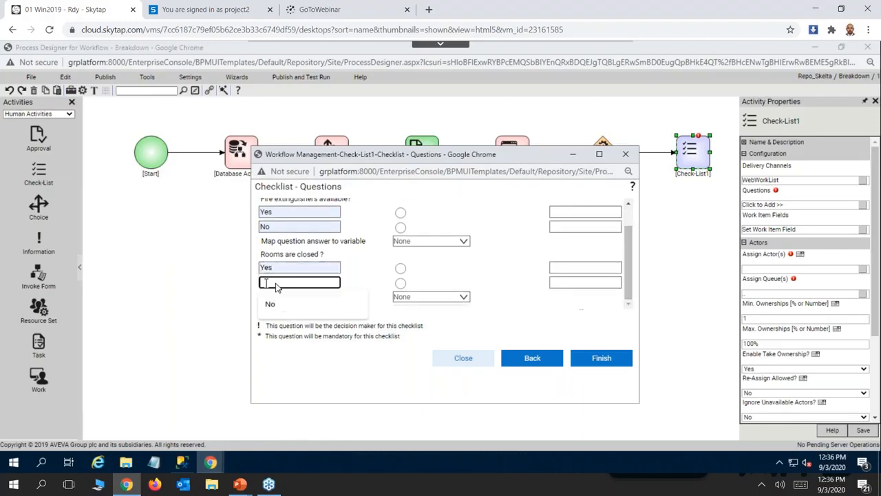
left_click(281, 294)
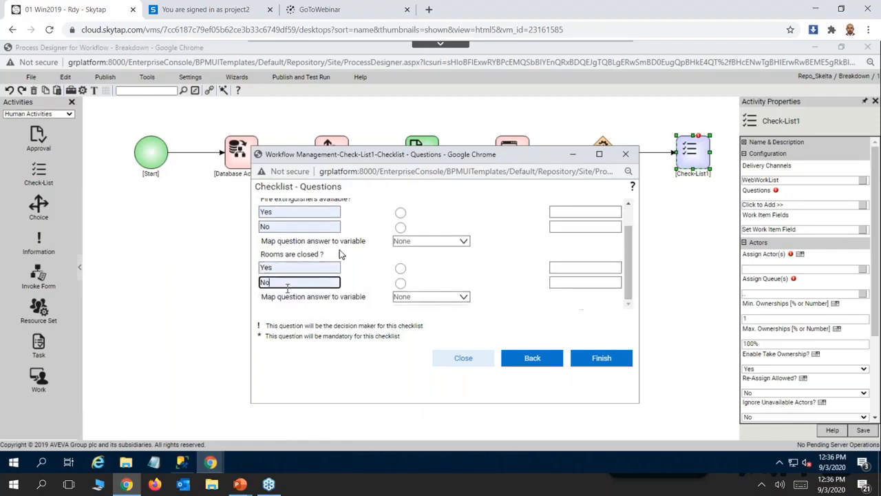
left_click(599, 367)
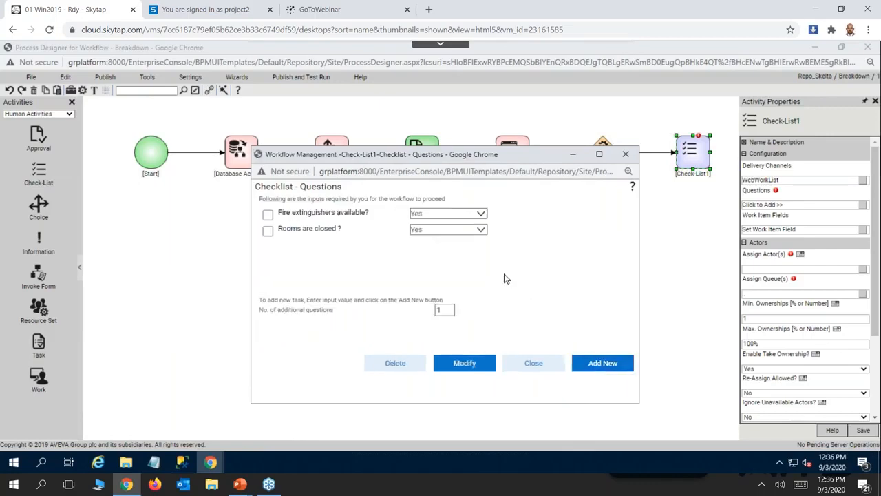
left_click(526, 365)
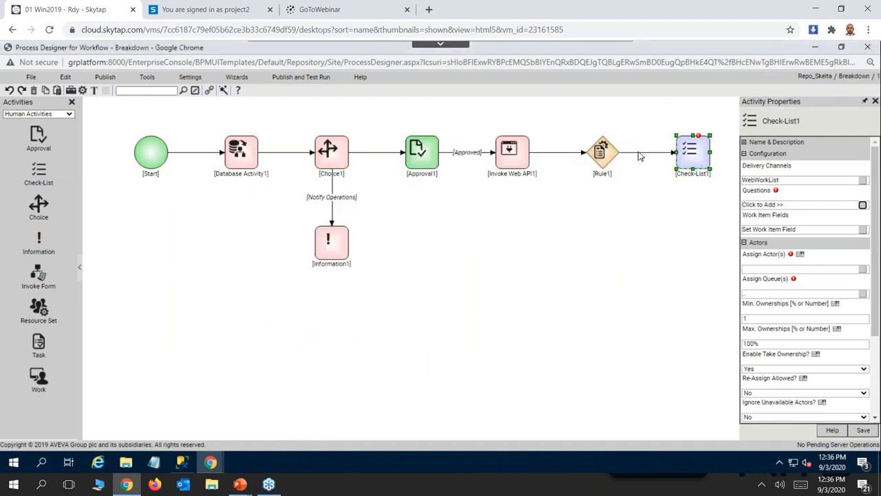
Set the link from Rule1 to Check-List1 to be followed when the rule's output is True.
left_click(639, 156)
right_click(640, 154)
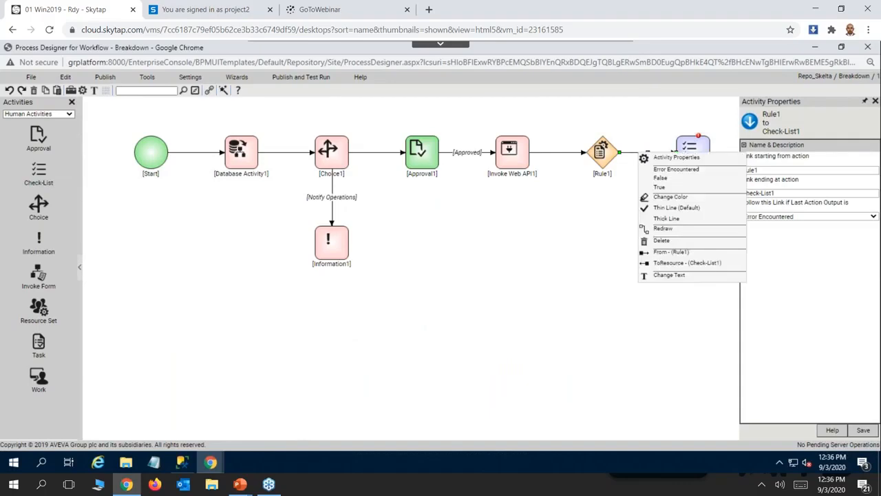
left_click(659, 188)
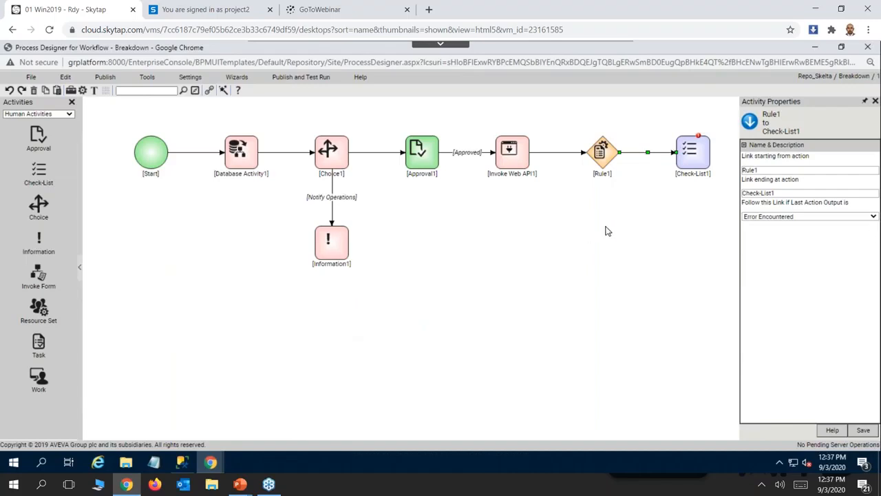
left_click(864, 430)
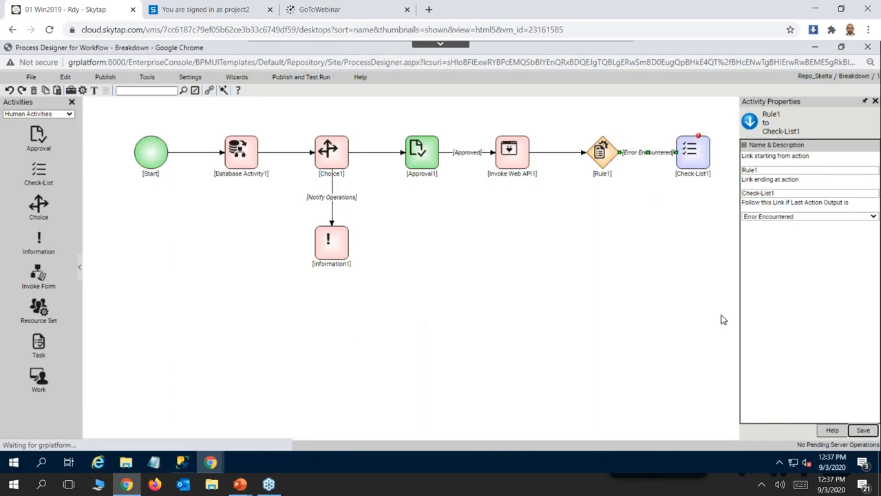
right_click(637, 151)
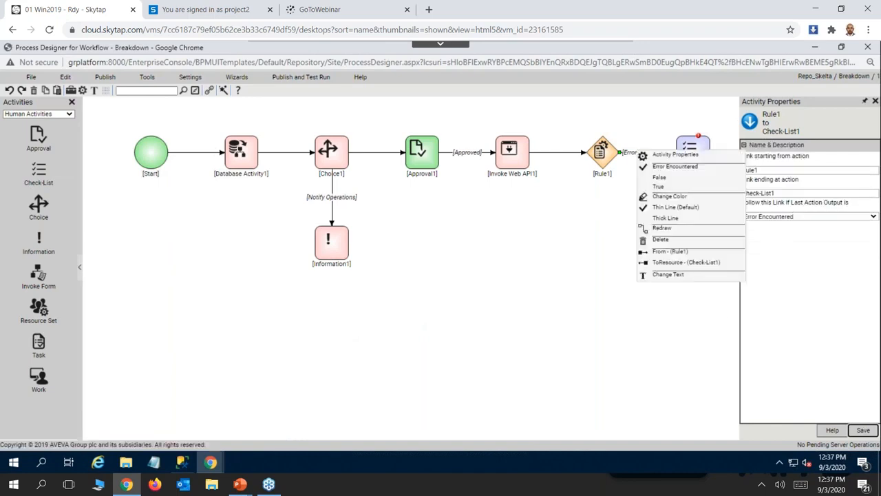
left_click(658, 187)
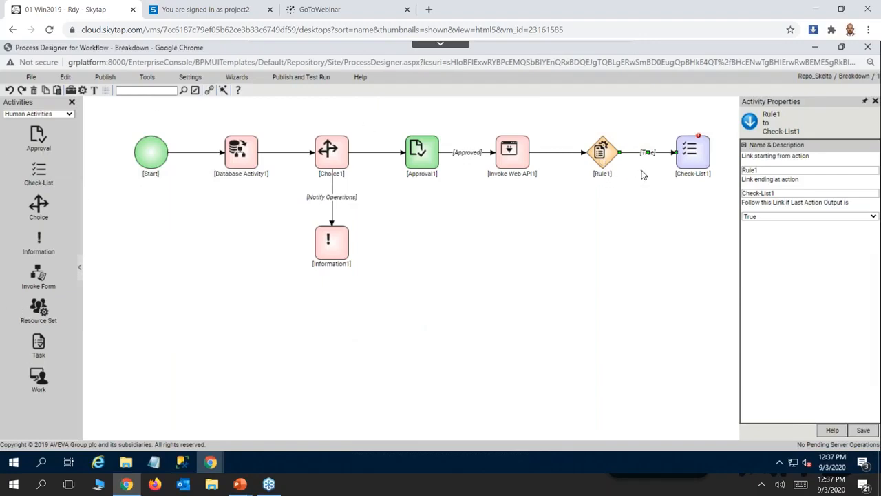
Add a second Check-List activity below Rule1, linked from the rule.
left_click(600, 147)
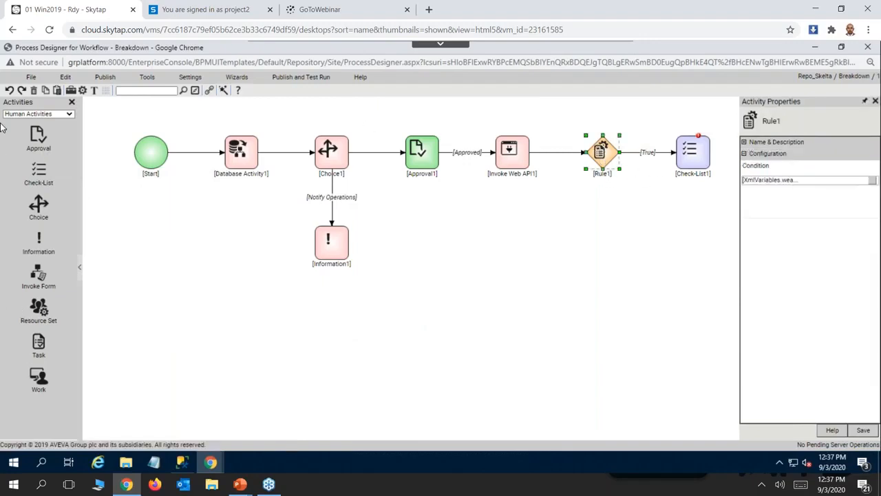
left_click(40, 177)
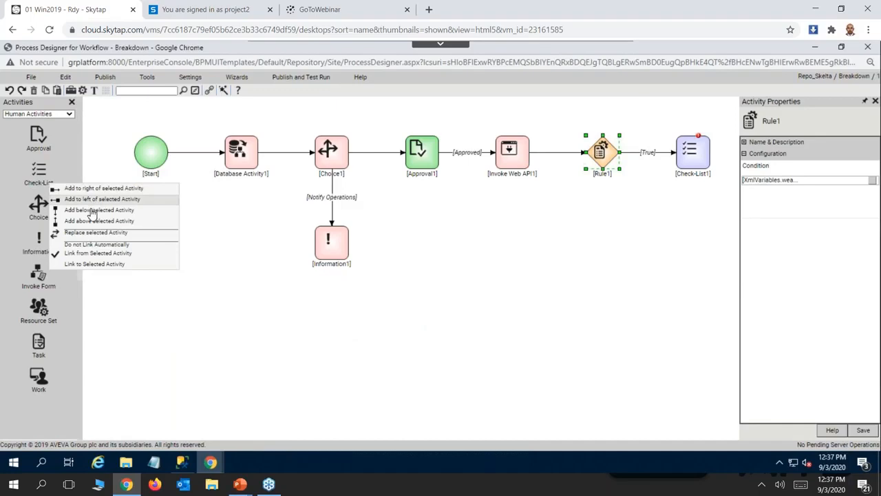
left_click(92, 210)
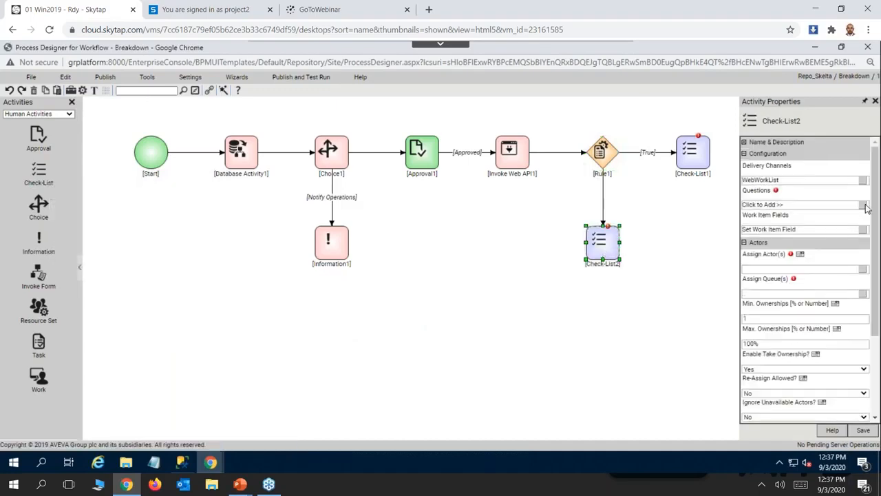
Open the questions of Check-List2 and add 1 new question.
left_click(865, 206)
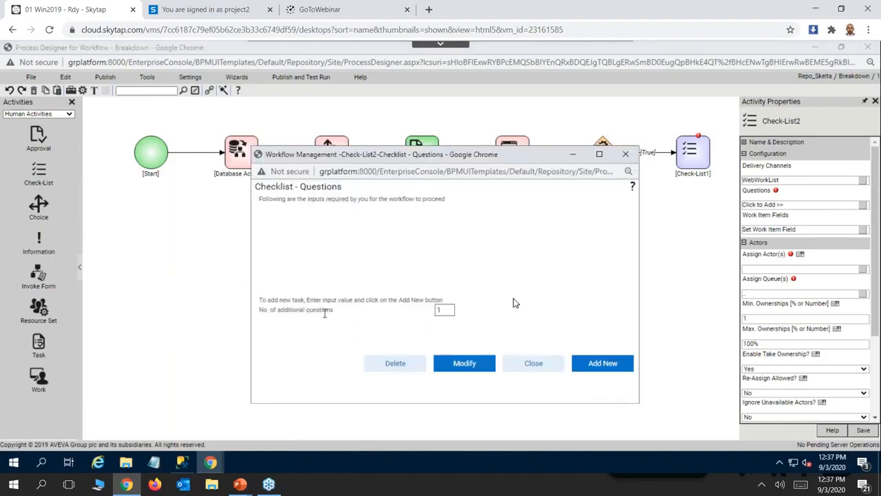
left_click(605, 360)
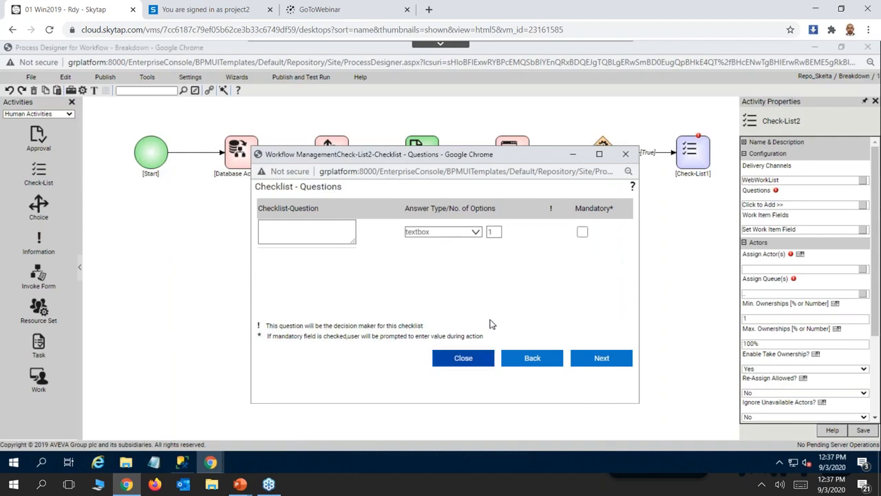
left_click(530, 361)
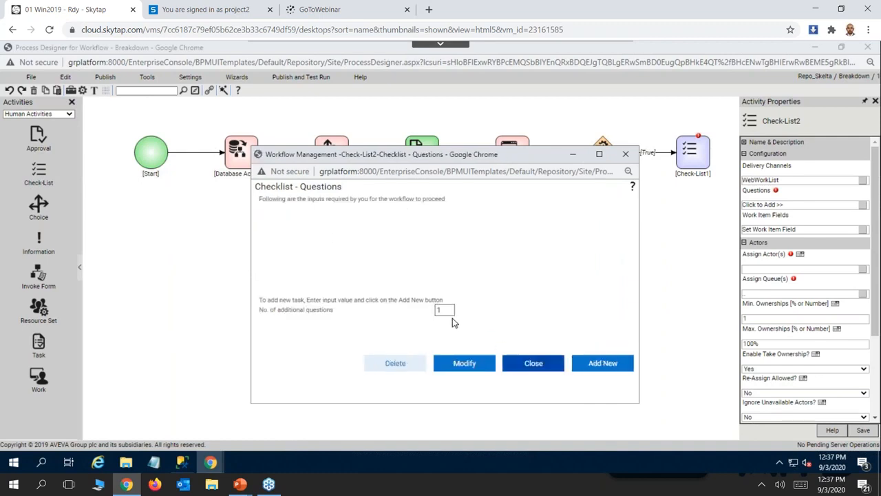
left_click(601, 363)
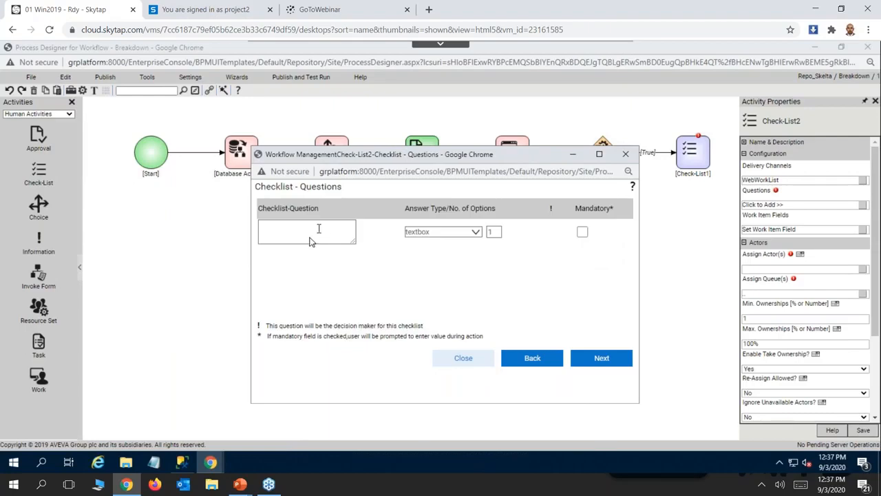
Enter "wearing blazer?" as Check-List2's question, answered by a dropdown with 2 options, and proceed to the answer options.
left_click(295, 237)
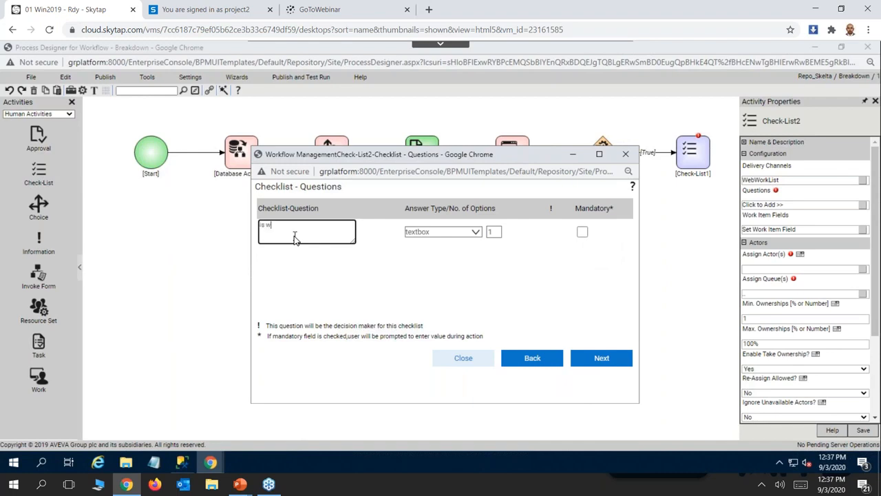
key("BackSpace")
key("BackSpace")
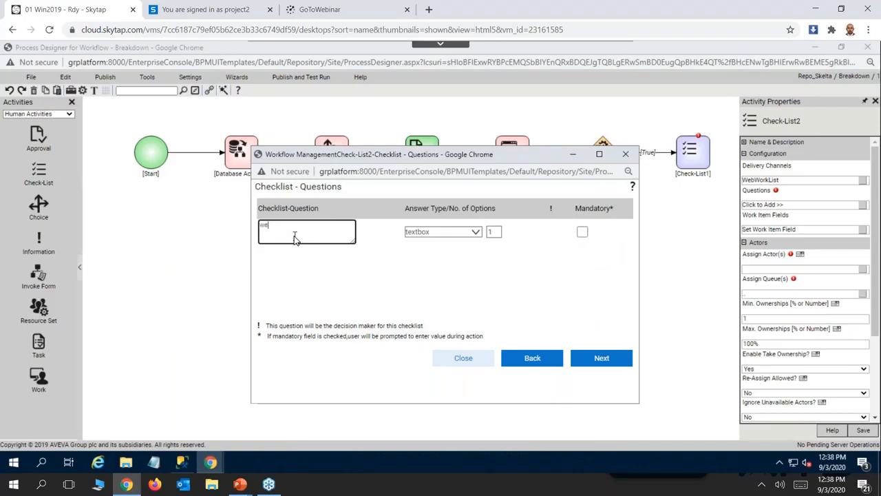
type("r")
left_click(475, 235)
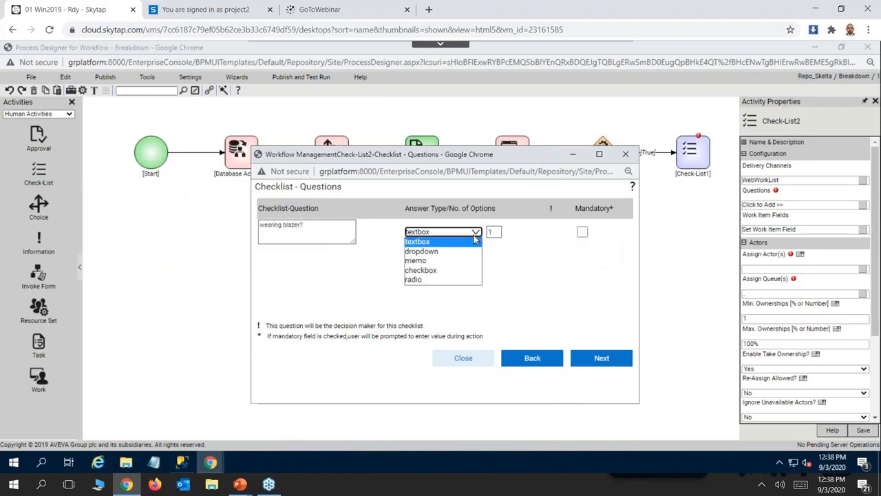
left_click(435, 252)
type("2")
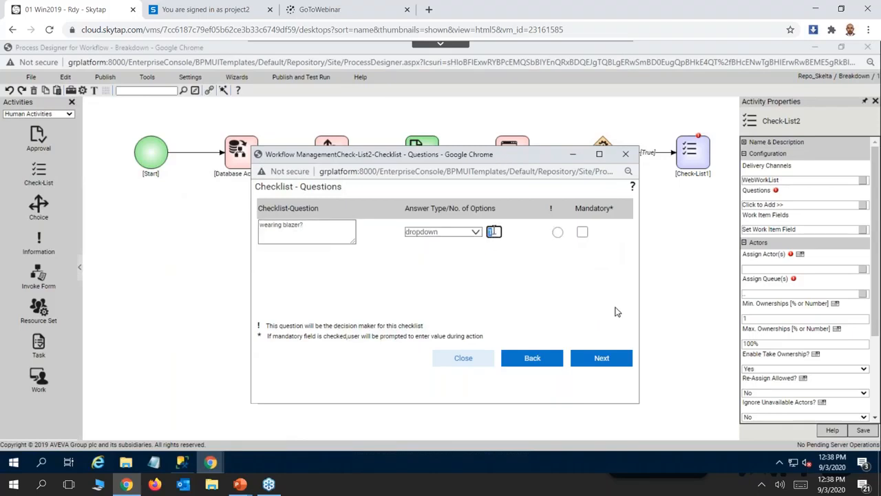
left_click(603, 360)
Enter Yes and No as the answer options for "wearing blazer?", then finish and close Check-List2's questions.
left_click(281, 238)
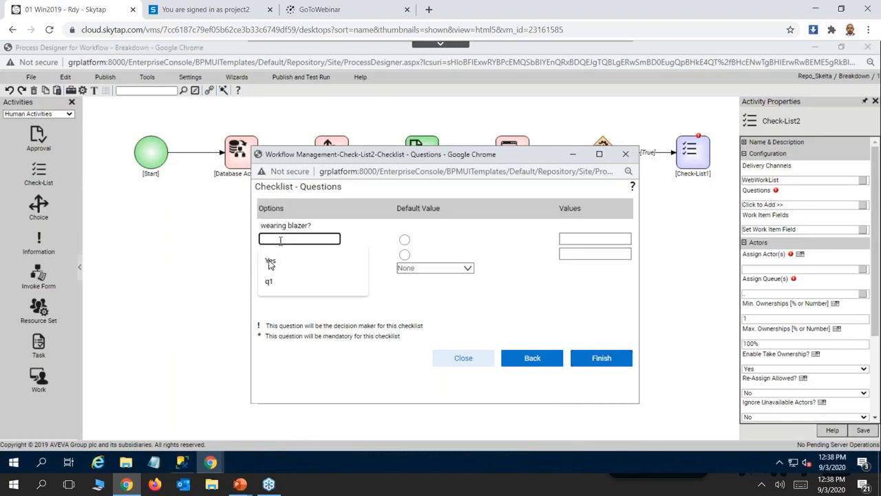
left_click(270, 261)
left_click(288, 254)
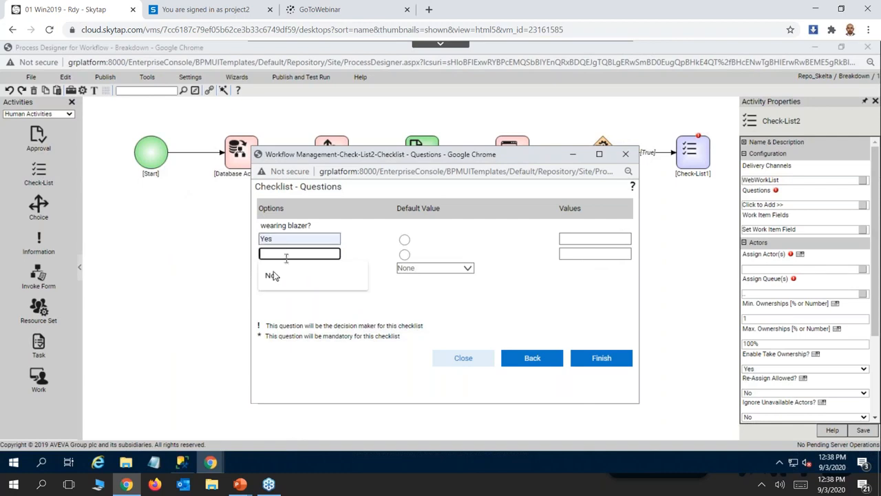
left_click(272, 273)
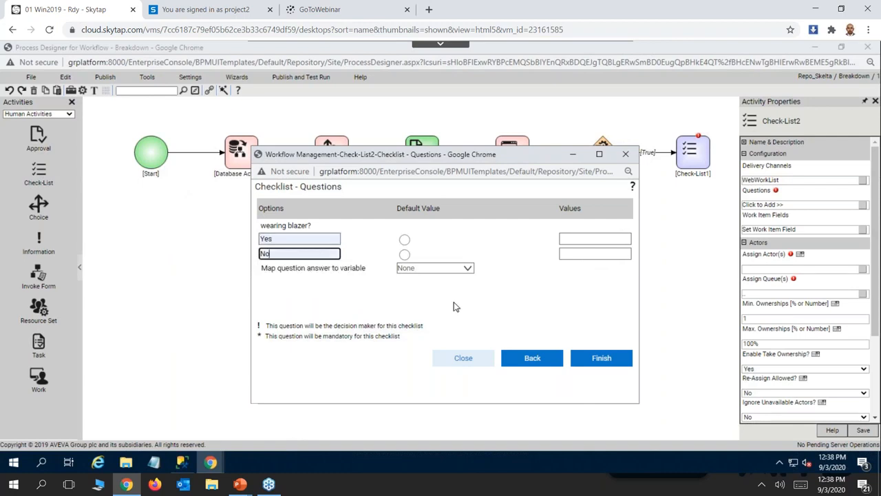
left_click(604, 363)
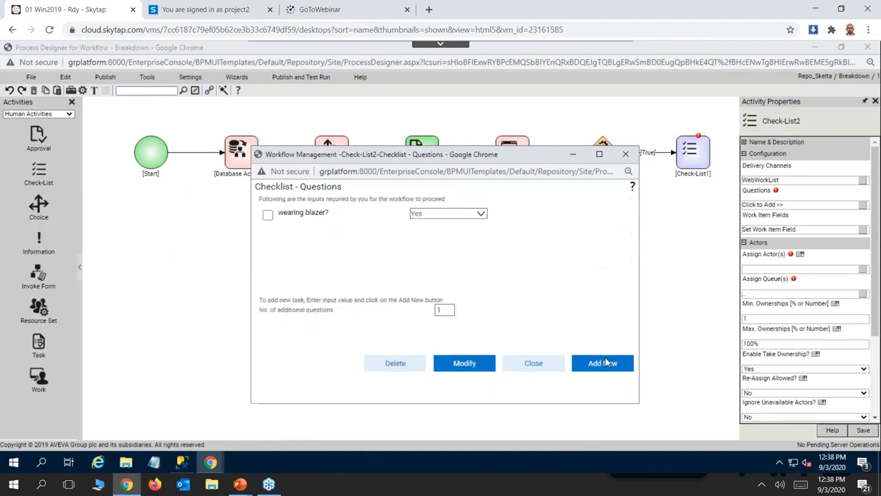
left_click(534, 365)
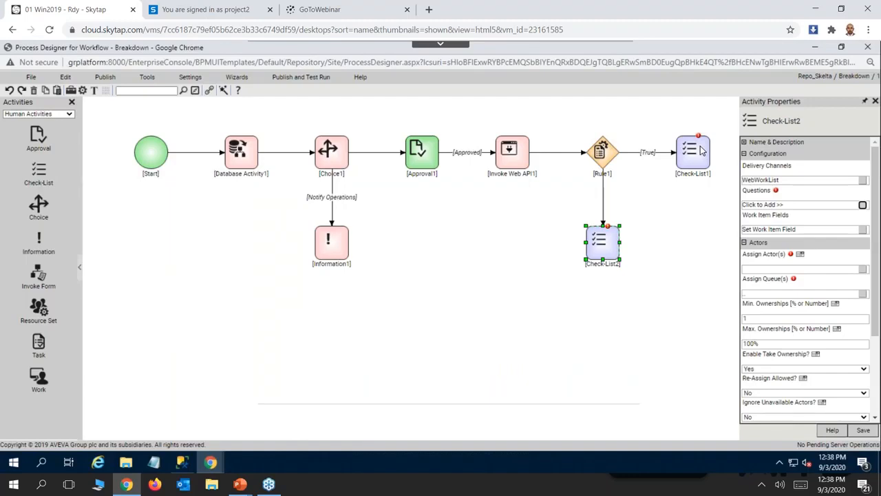
Open the actor assignment of Check-List1 and choose assignment by user to bring up the user lookup.
left_click(699, 151)
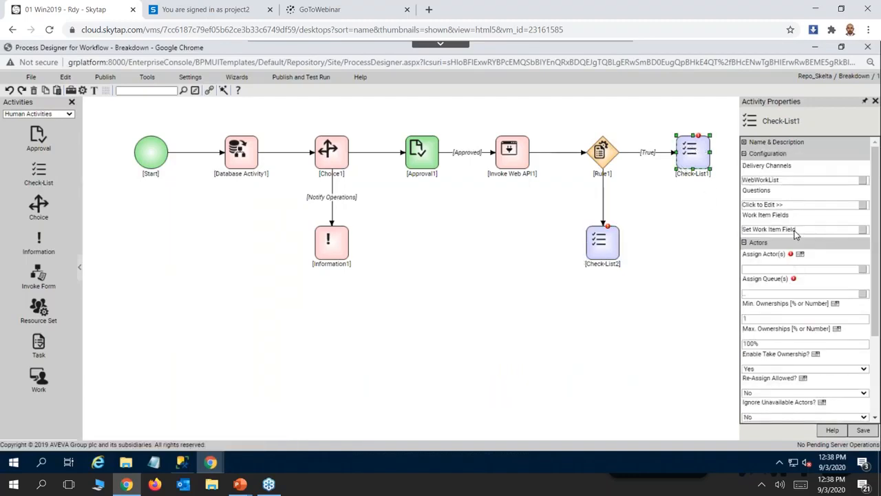
left_click(862, 271)
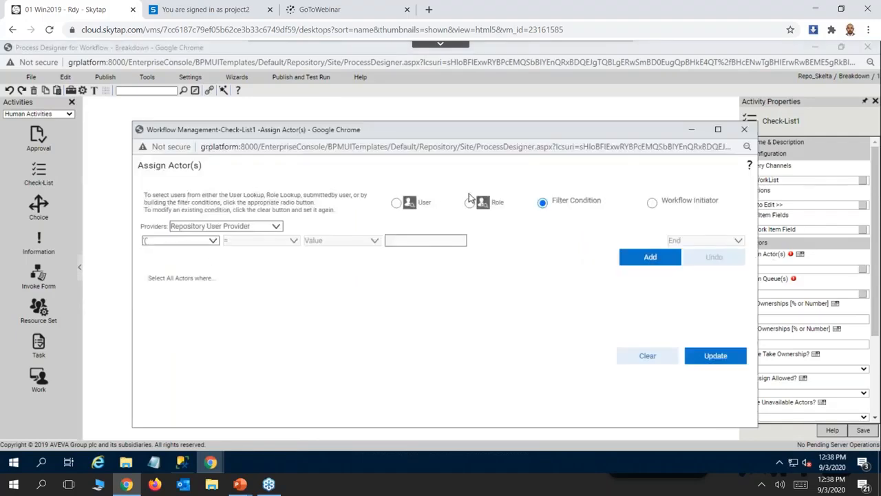
left_click(396, 203)
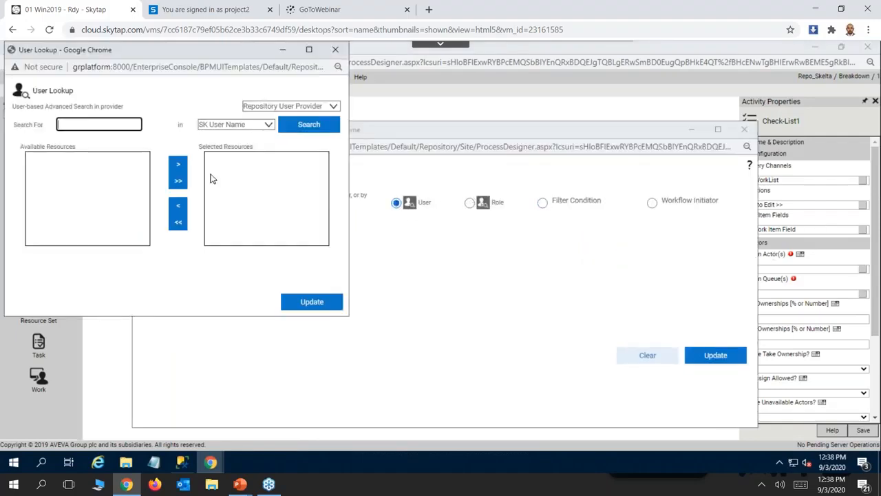
Search the user lookup for aits2 and add that user to Check-List1's selected resources.
type("aits2")
key("Return")
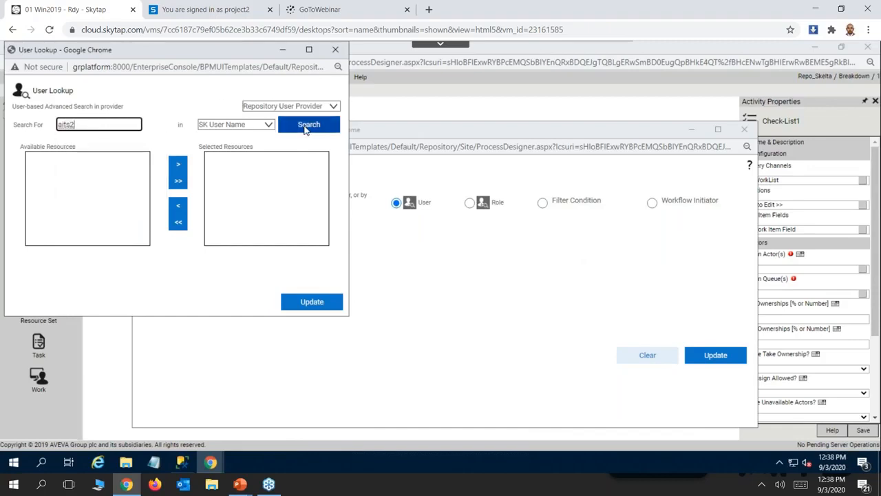
left_click(98, 157)
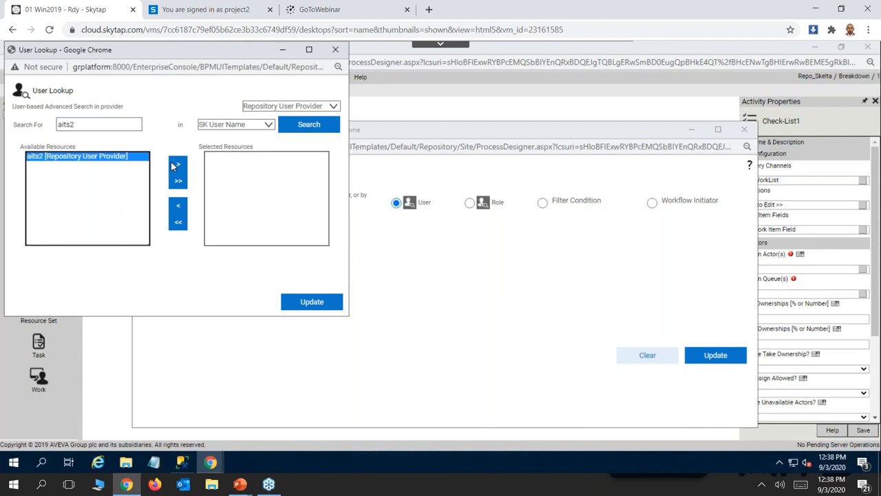
left_click(178, 165)
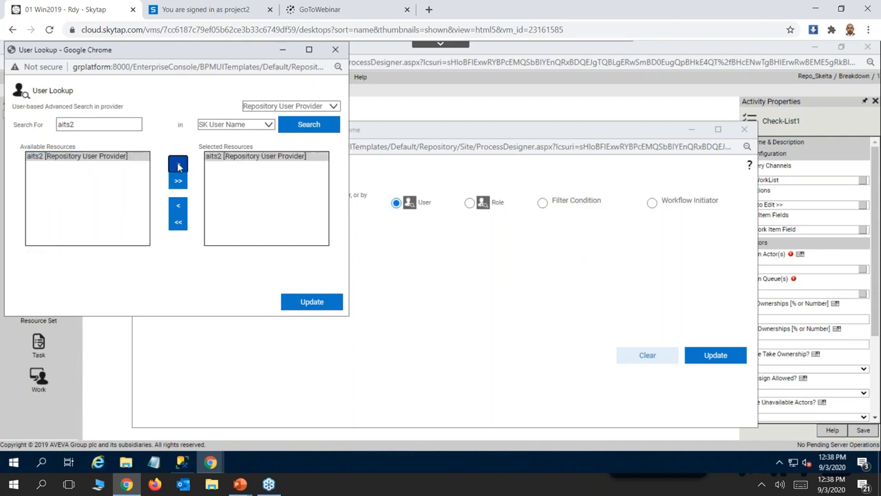
Look up aits3, replace aits2 with it in the selected resources, and apply it as Check-List1's assigned actor.
left_click(78, 125)
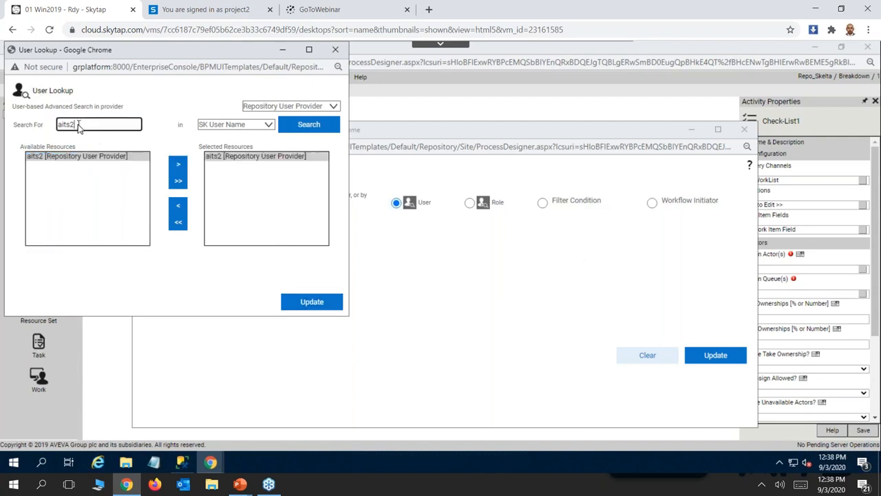
key("BackSpace")
type("3")
left_click(303, 126)
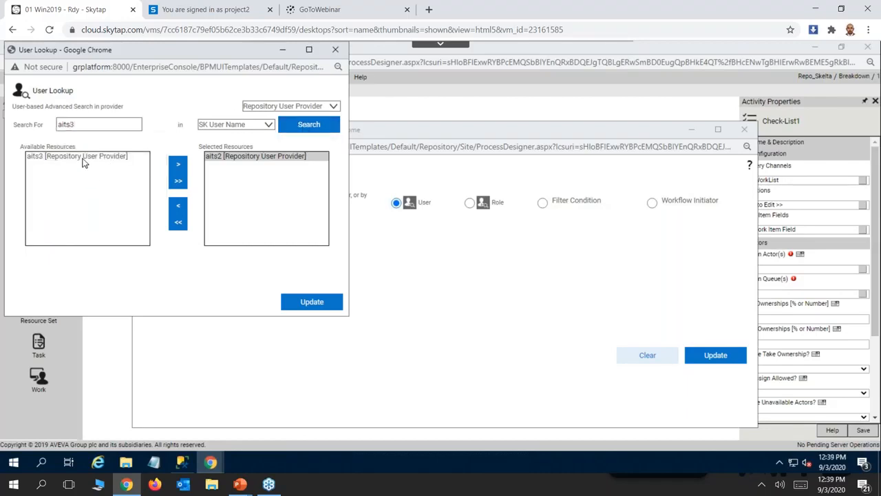
left_click(86, 159)
left_click(253, 158)
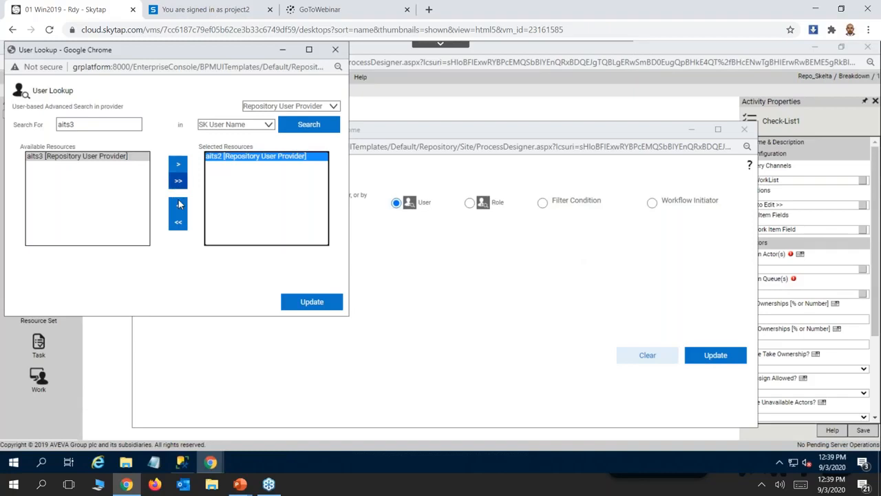
left_click(175, 206)
left_click(95, 163)
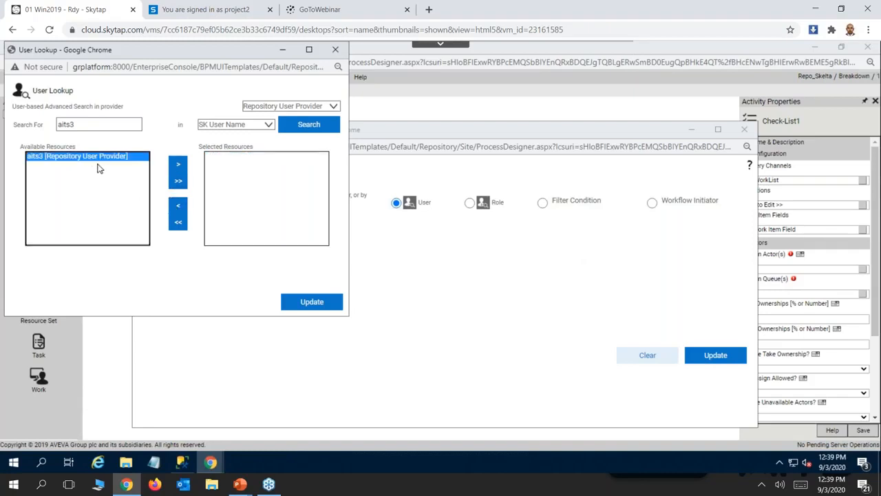
left_click(177, 162)
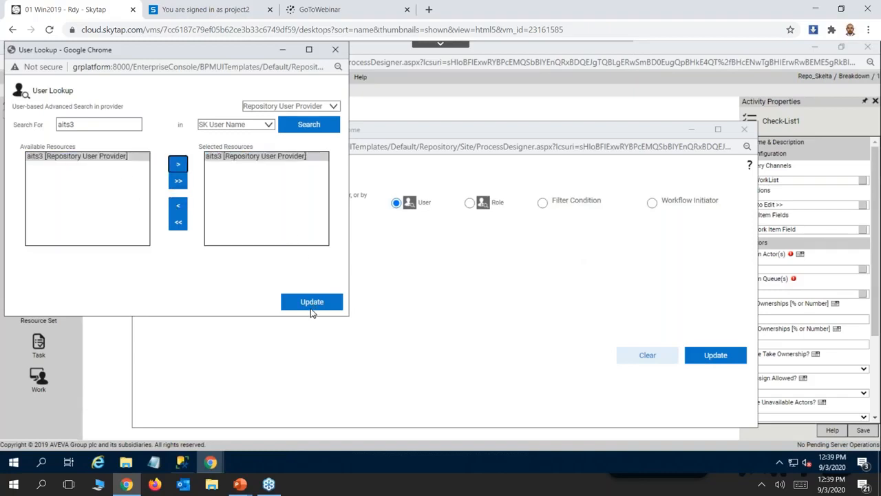
left_click(327, 297)
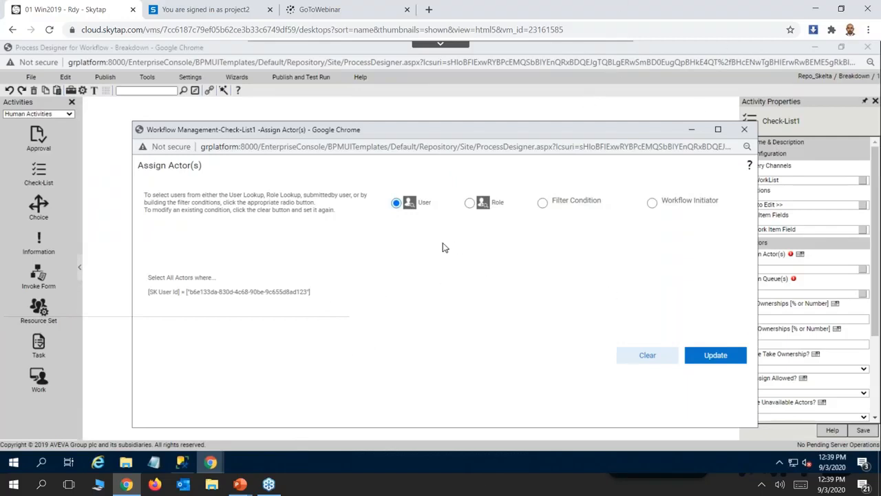
left_click(713, 361)
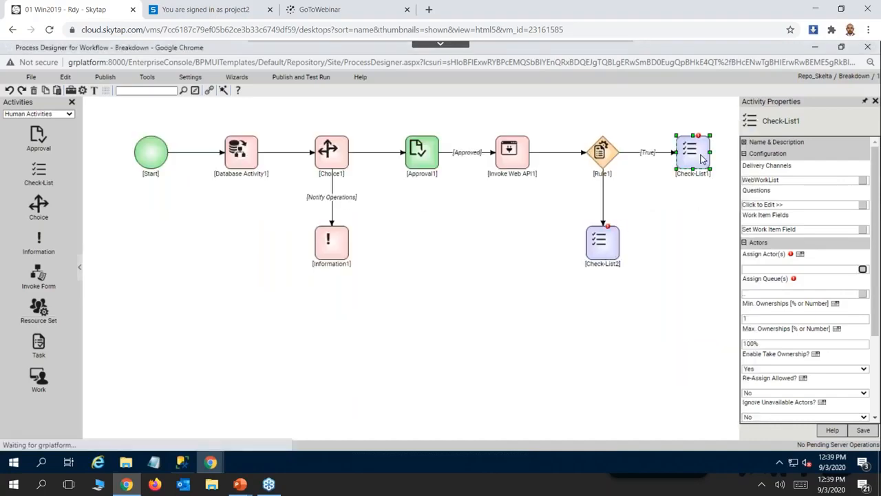
Assign the user aits3 as the actor of Check-List2 through the user lookup.
left_click(601, 249)
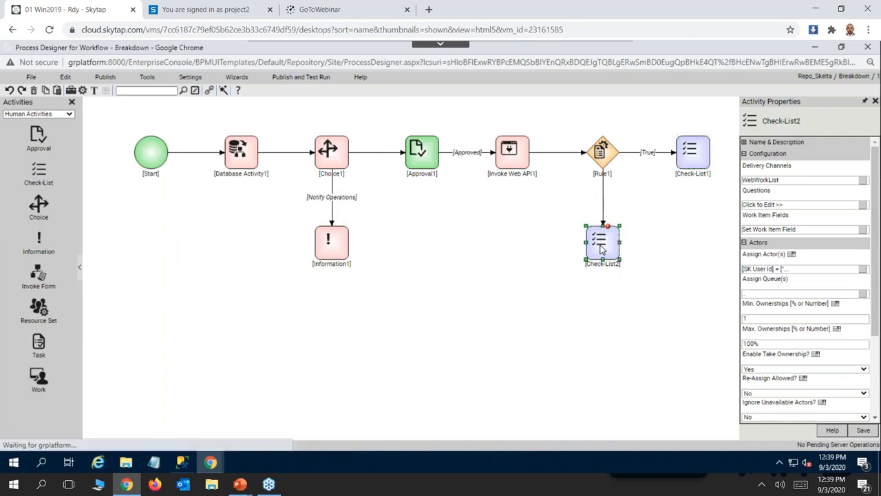
left_click(863, 269)
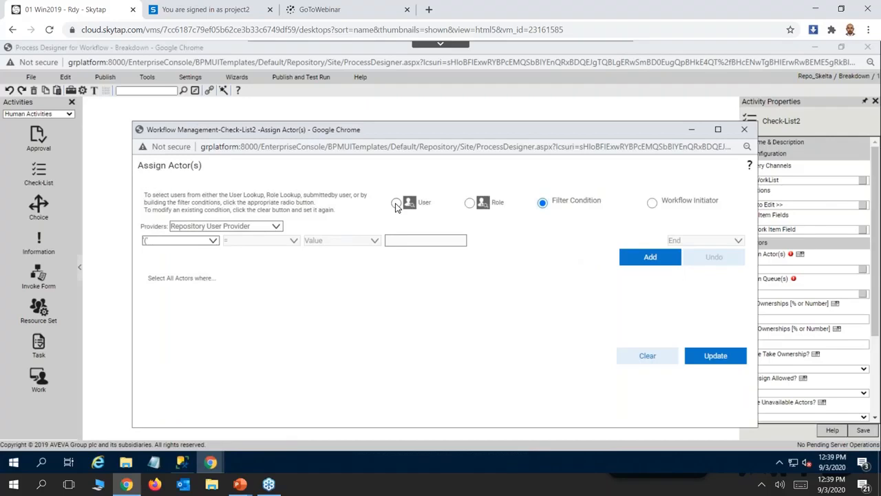
left_click(396, 204)
left_click(88, 126)
type("aits3")
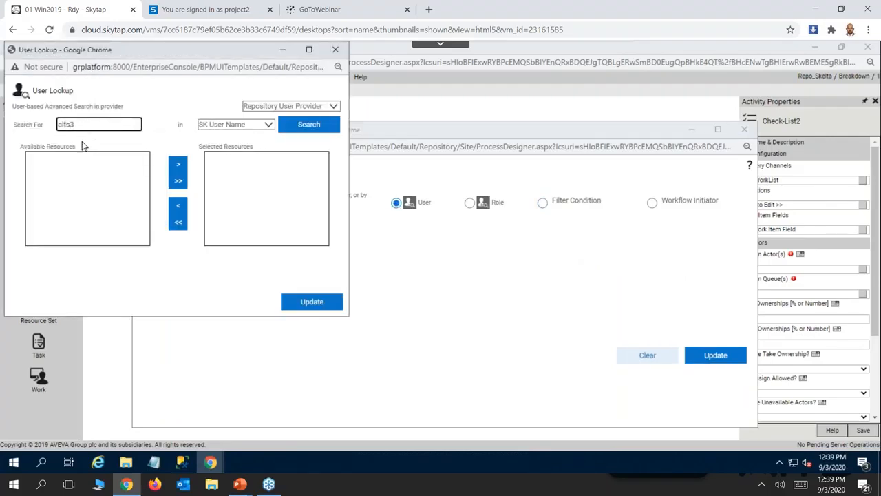
left_click(318, 125)
left_click(46, 157)
left_click(176, 165)
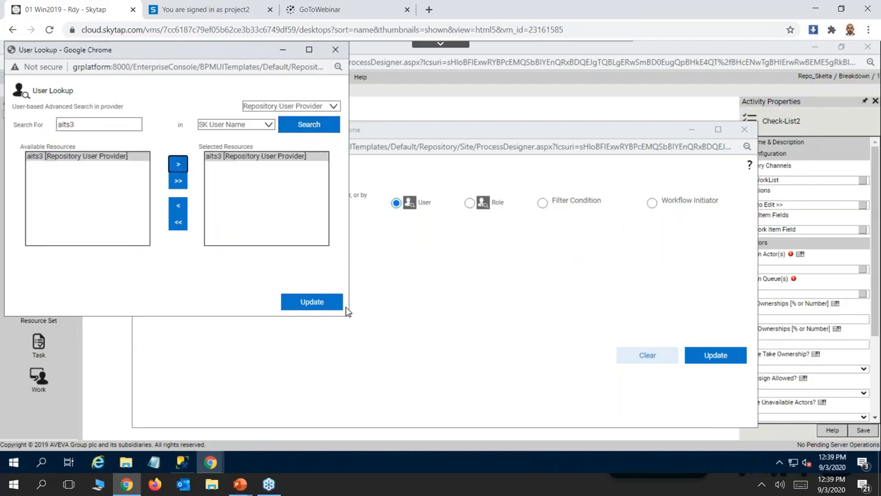
left_click(313, 303)
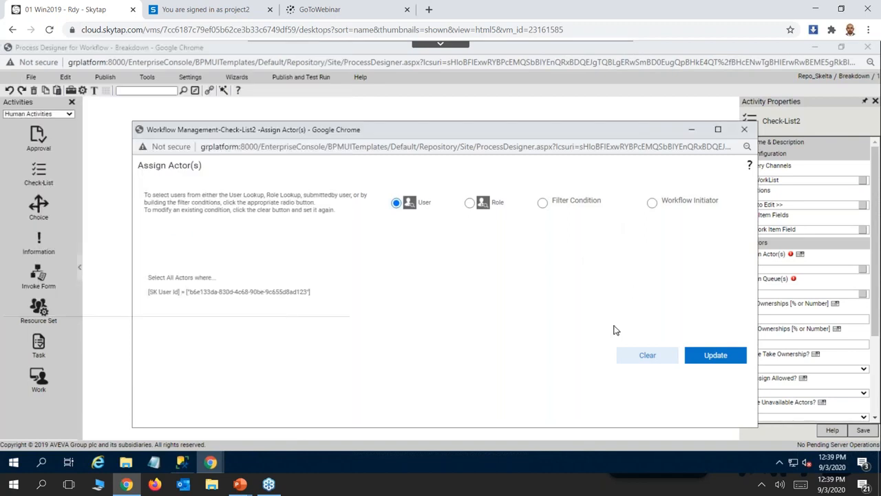
left_click(692, 355)
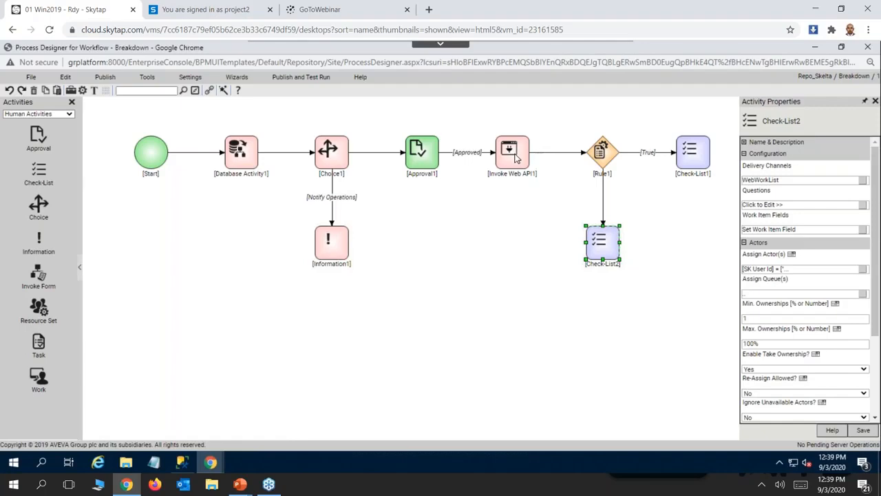
Set the link from Invoke Web API1 to Rule1 to Successful and the link from Rule1 to Check-List2 to False.
left_click(550, 153)
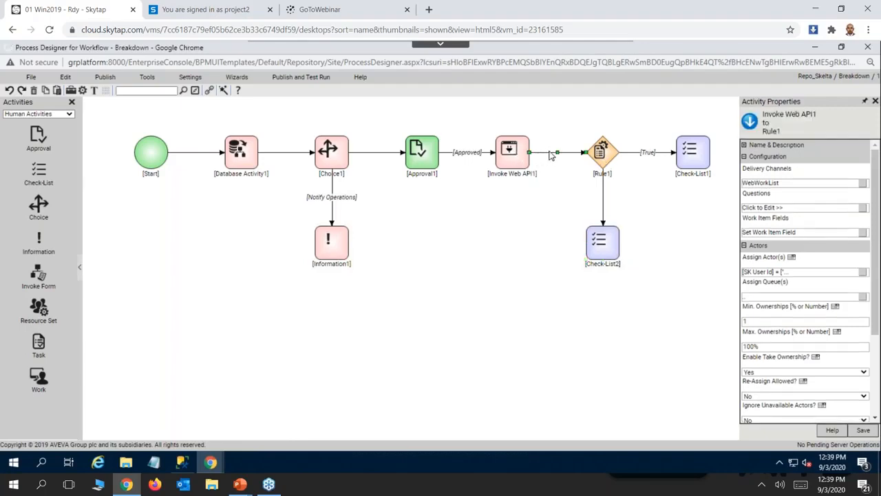
right_click(549, 154)
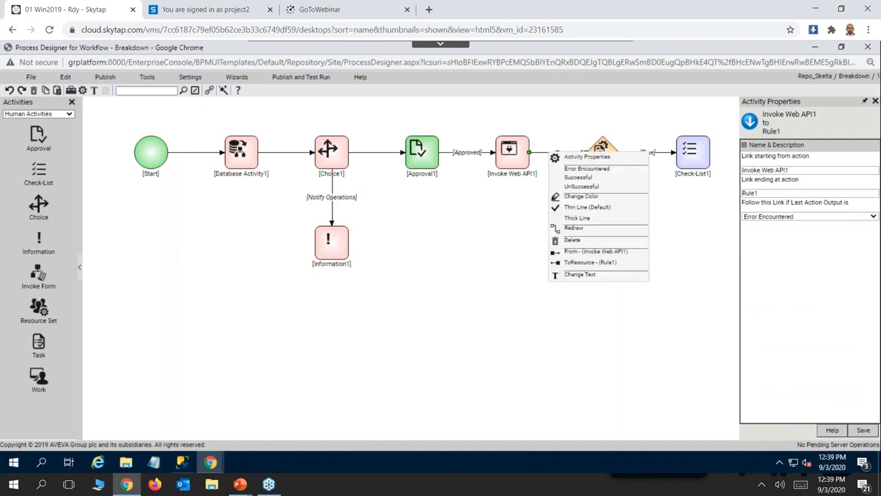
left_click(576, 178)
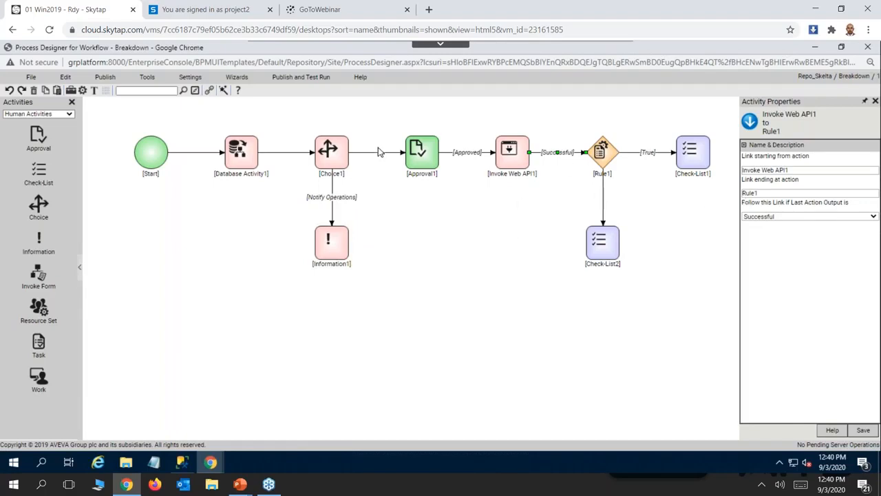
right_click(603, 196)
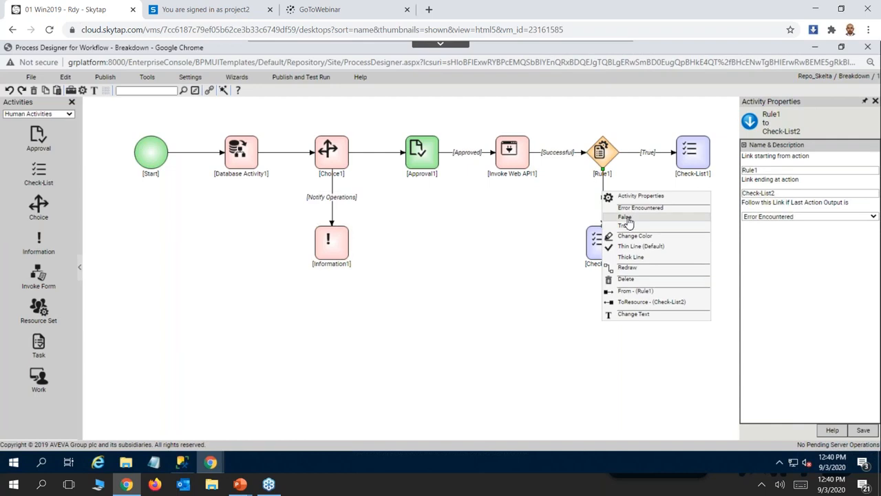
left_click(624, 217)
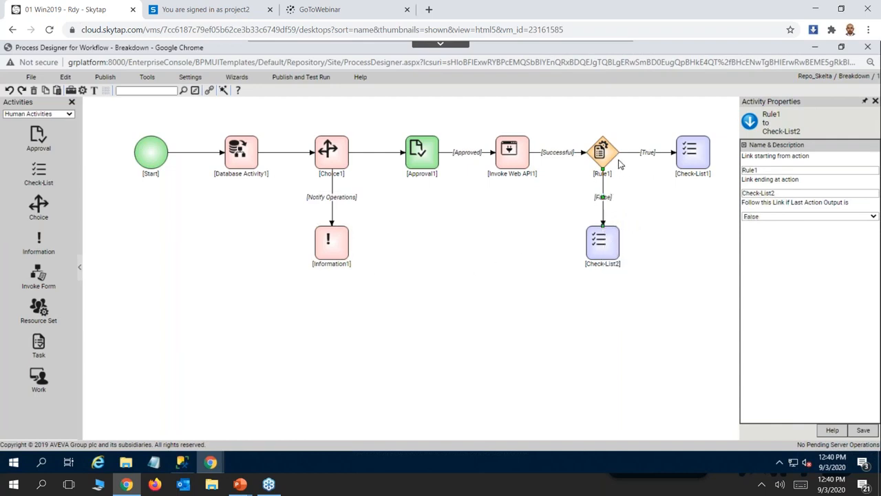
Set the link from Choice1 to Approval1 to Notify Maintenance and the link from Database Activity1 to Choice1 to Successful.
left_click(368, 153)
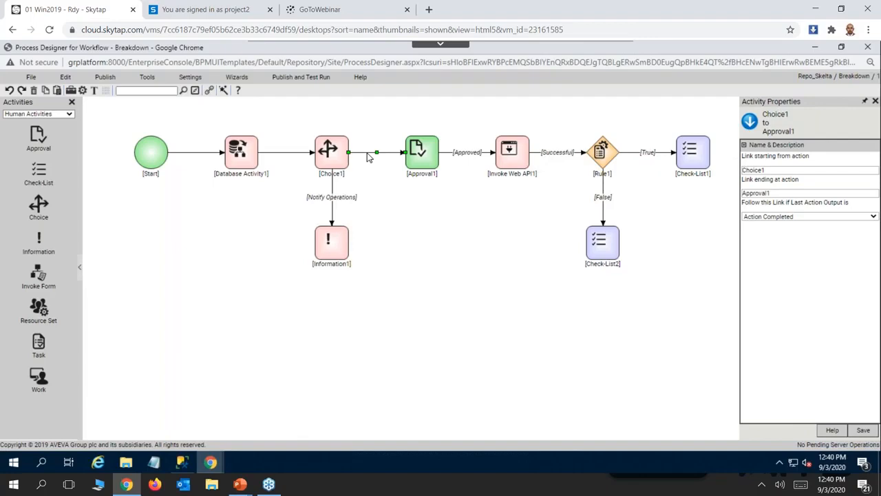
right_click(368, 157)
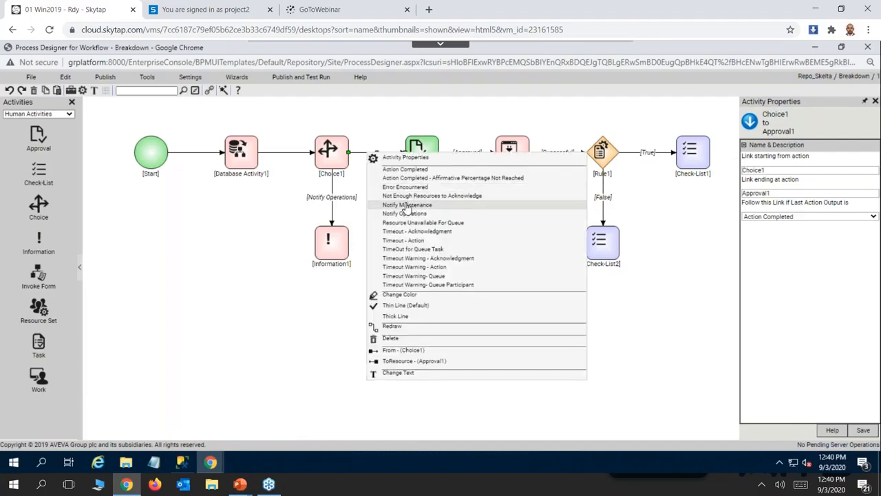
left_click(406, 205)
left_click(275, 152)
right_click(275, 153)
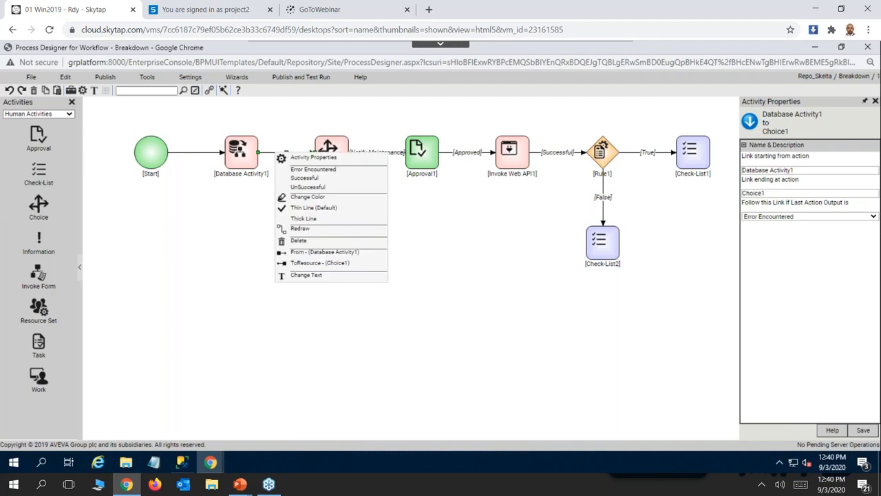
left_click(305, 179)
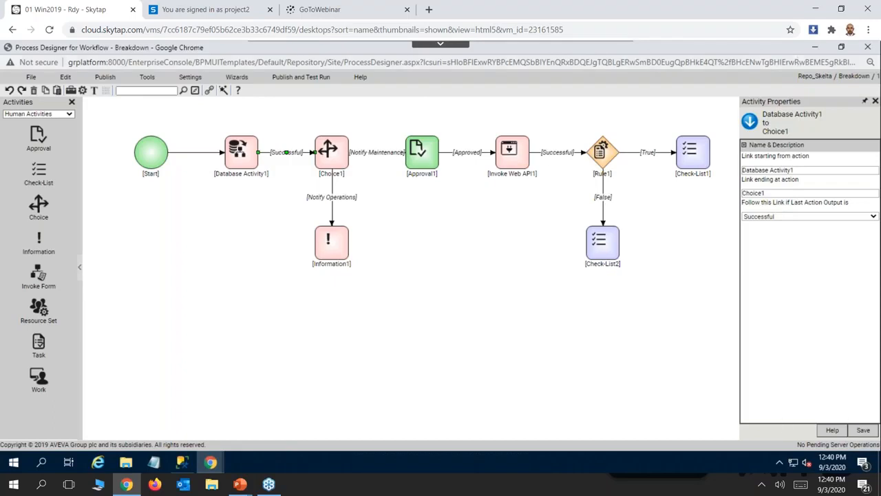
Save the link properties, then validate the process definition and dismiss the validation message.
left_click(863, 430)
left_click(104, 77)
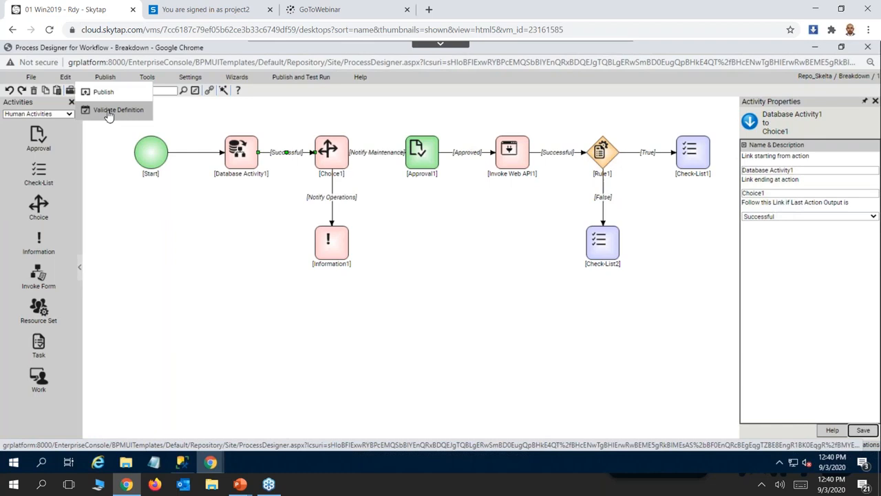
left_click(108, 112)
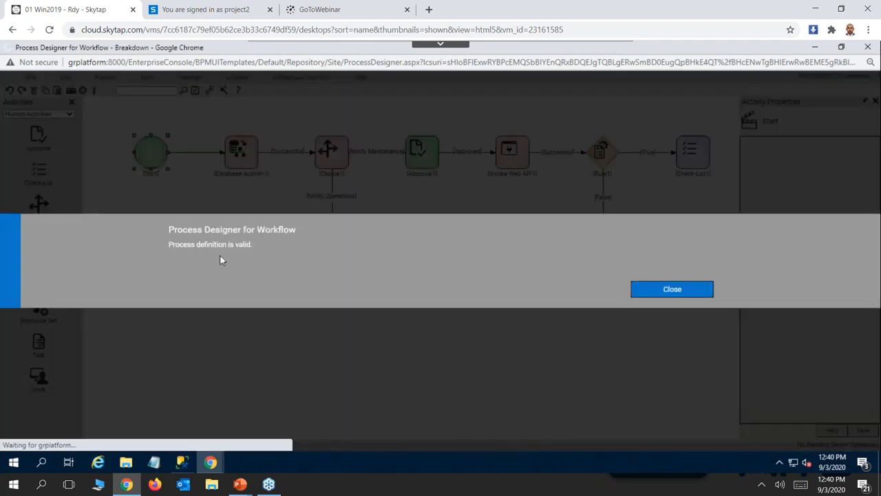
left_click(654, 290)
Switch to the PowerPoint slide show to compare the workflow with the DEMO Scenario diagram, then return to the process designer.
left_click(105, 78)
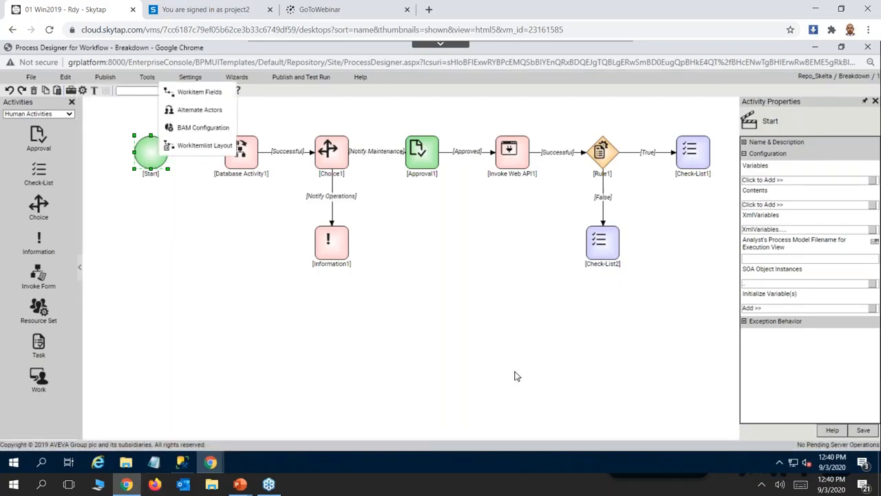
key("alt+Tab")
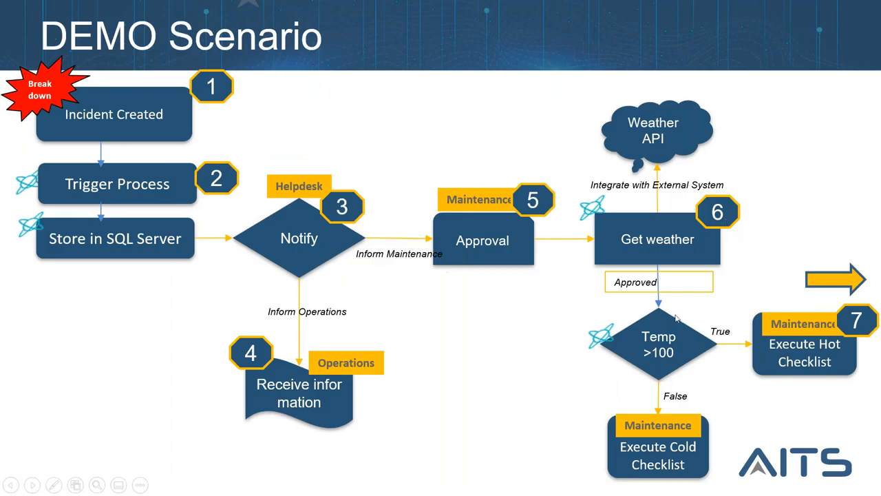
key("alt+Tab")
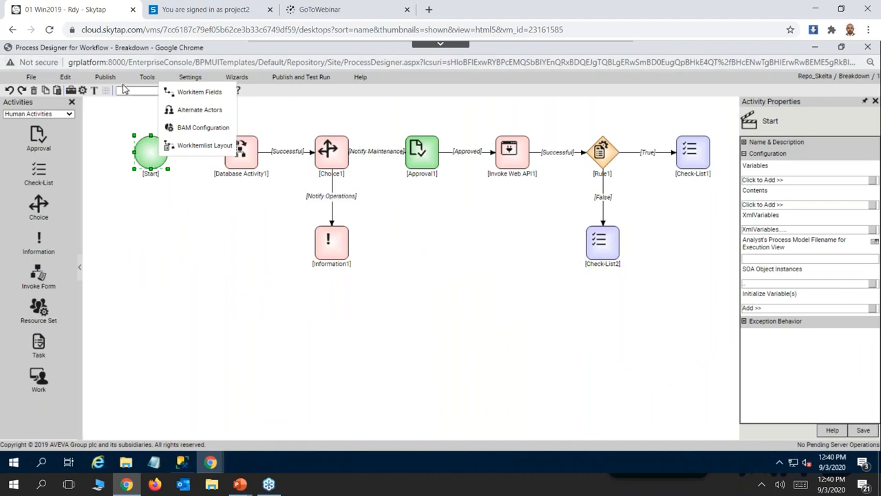
Publish the Breakdown workflow and close the publish confirmation.
left_click(103, 77)
left_click(104, 90)
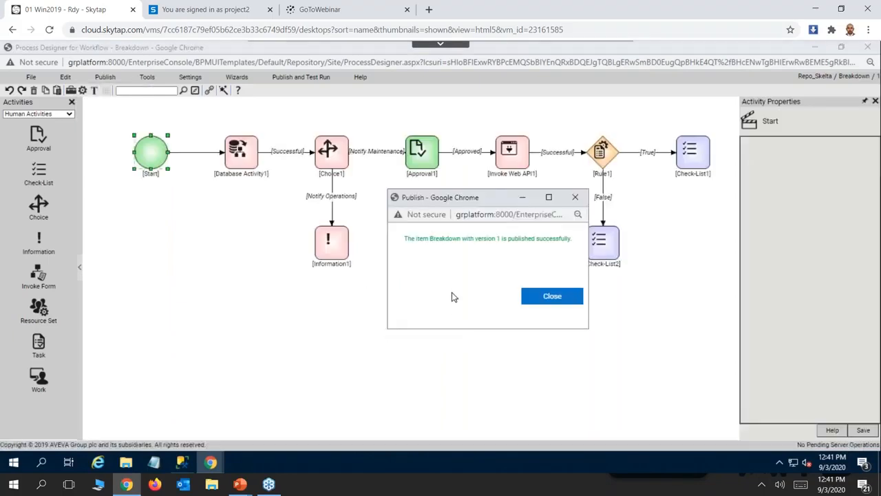
left_click(542, 298)
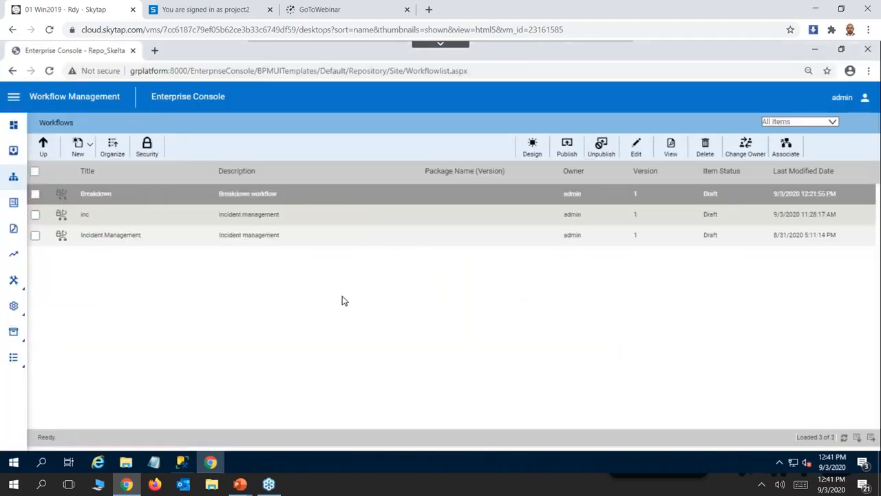
Open a preview of the published BD Entry form from the forms list.
left_click(12, 207)
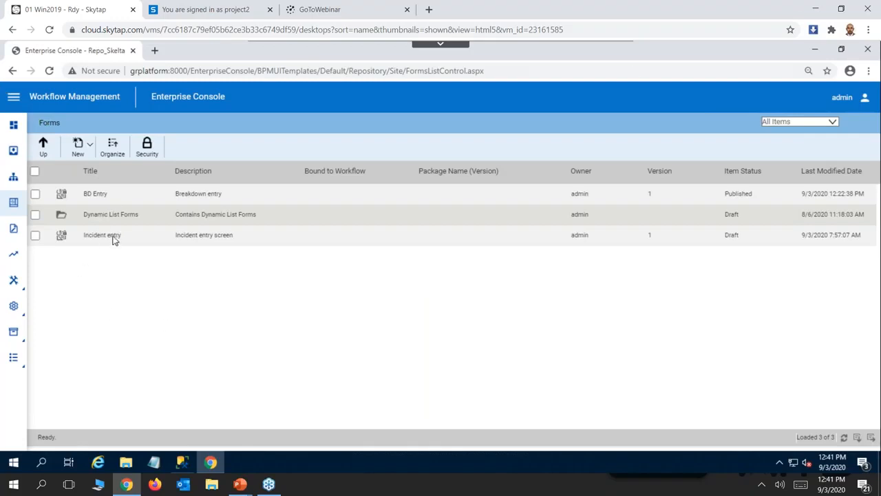
left_click(96, 195)
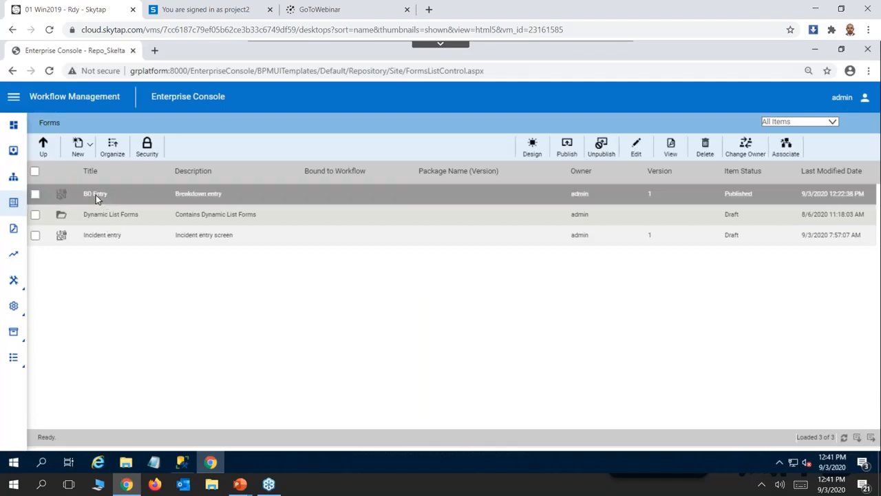
left_click(671, 150)
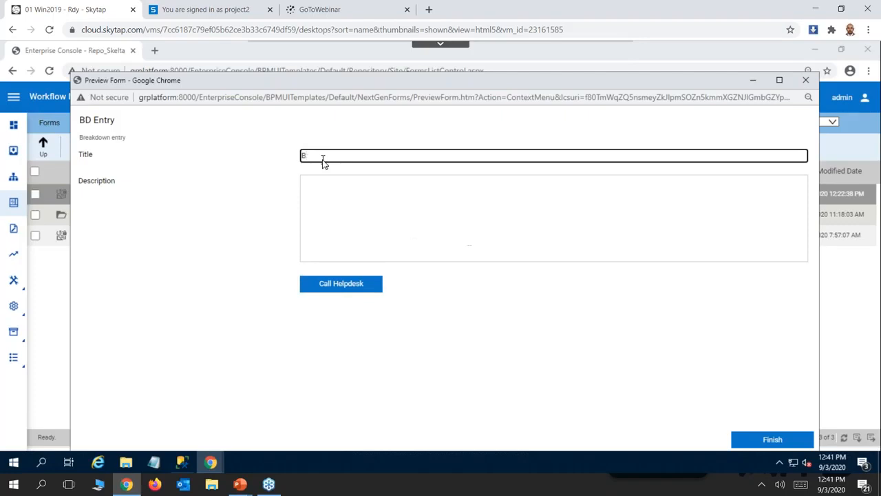
Fill in the breakdown form with title "Pump failure" and description "Pump failed", then submit it to the helpdesk.
type("Pum")
type("p failure")
left_click(387, 209)
type("Pump failed")
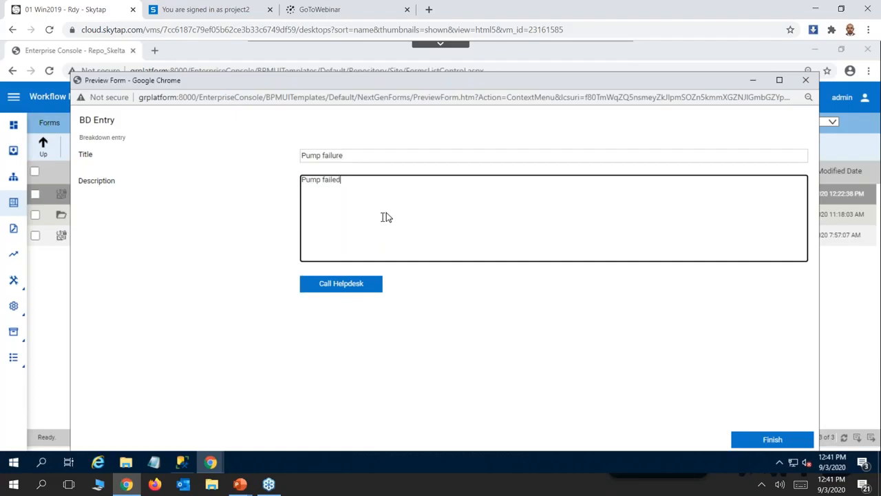
left_click(338, 288)
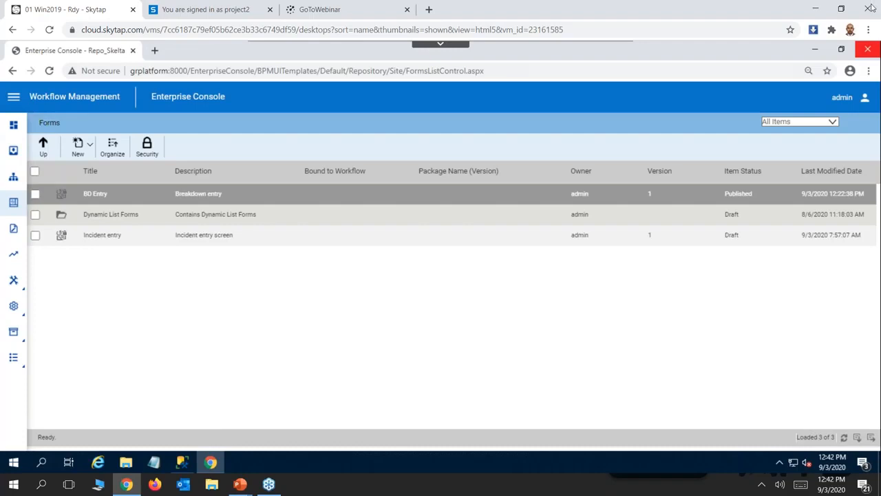
Log out of the admin account and log in as helpdesk, entering the account password.
left_click(865, 99)
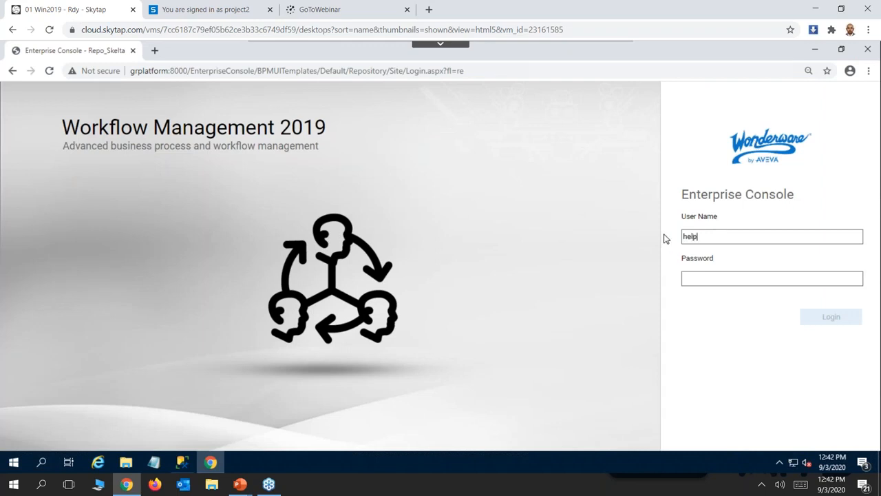
type("desk")
left_click(721, 283)
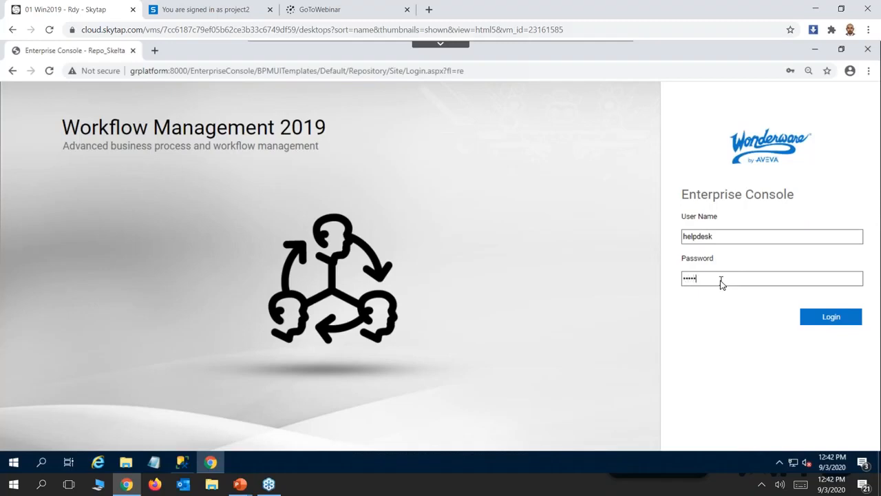
left_click(828, 317)
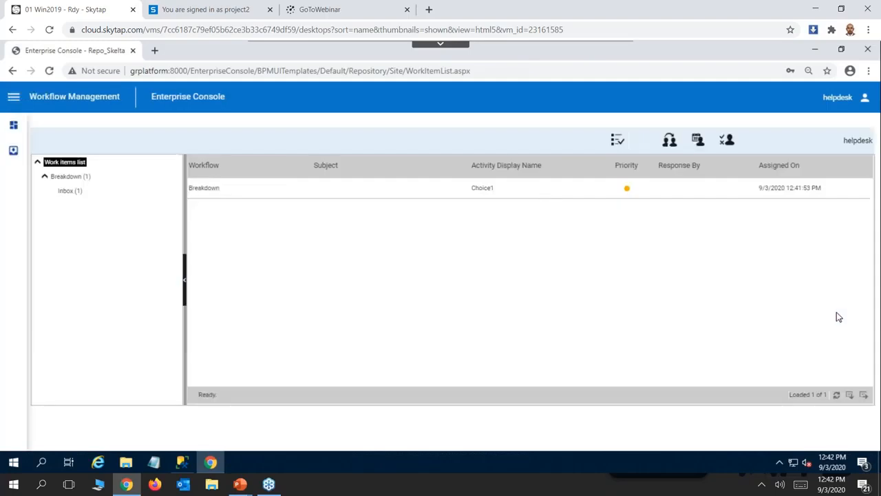
Open the Breakdown workflow's Choice1 work item, respond with Notify Maintenance, and log out of the helpdesk account.
left_click(222, 194)
double_click(222, 194)
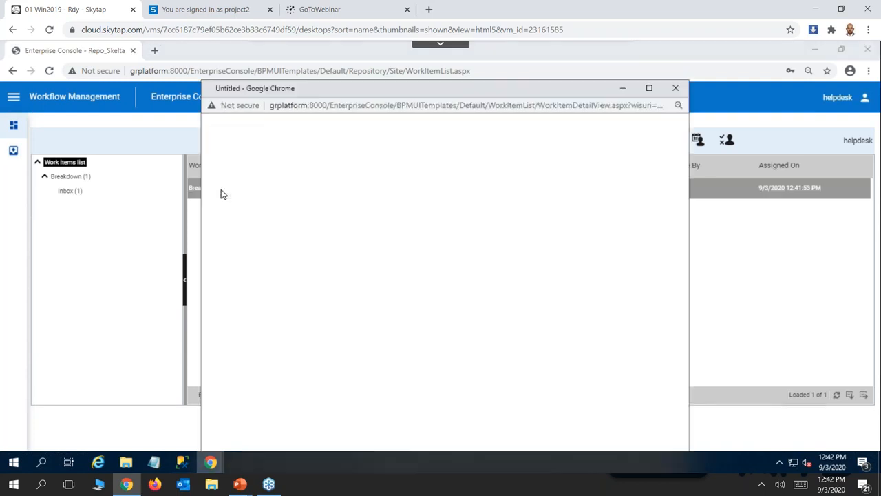
left_click(649, 87)
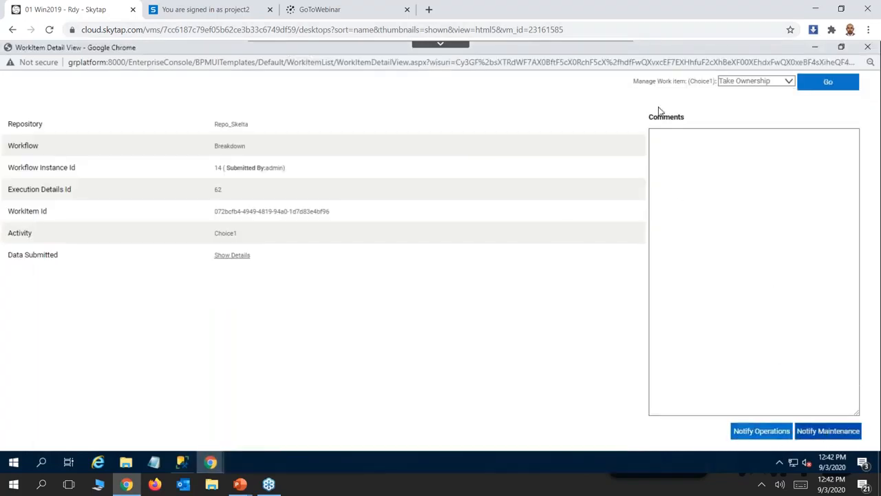
left_click(825, 431)
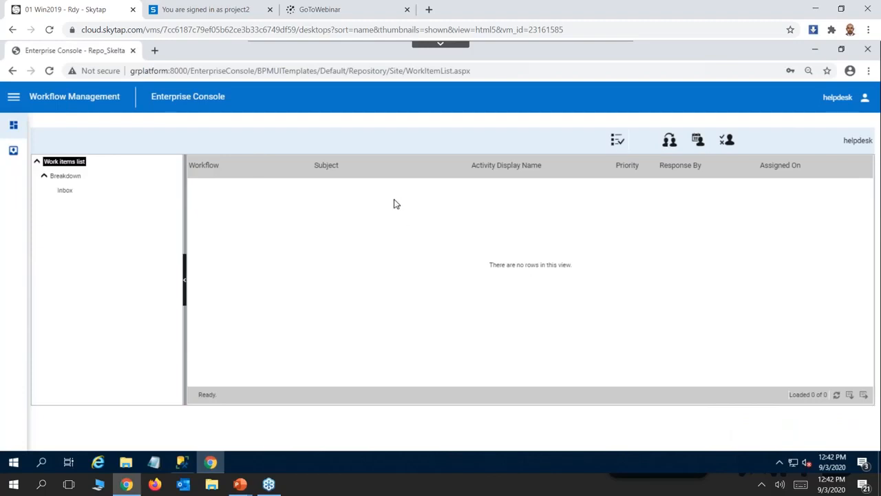
left_click(865, 99)
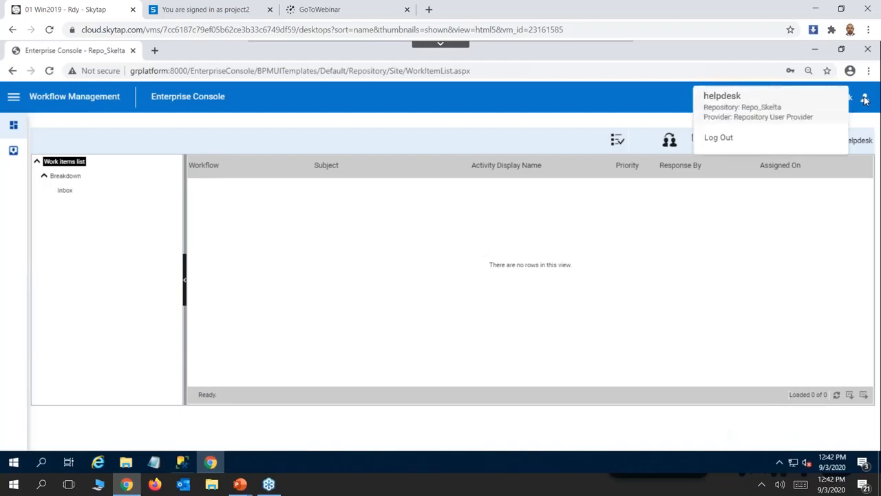
left_click(718, 139)
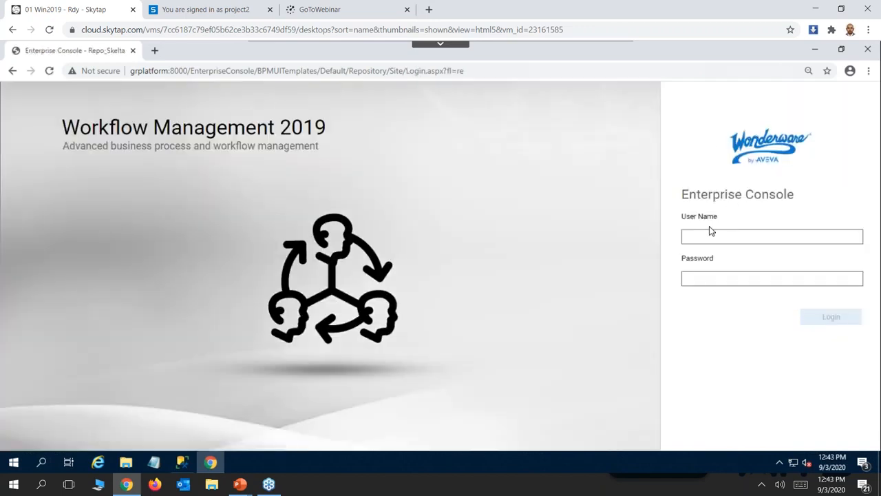
Log in as aits2, entering the account password.
type("aits2")
left_click(693, 279)
type("•••••")
left_click(821, 318)
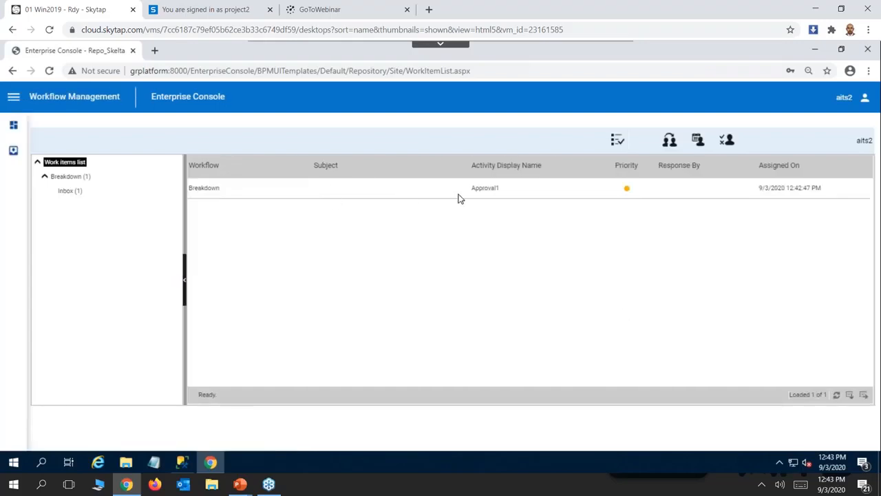
Approve the Breakdown workflow's Approval1 work item and log out of the aits2 account.
double_click(216, 191)
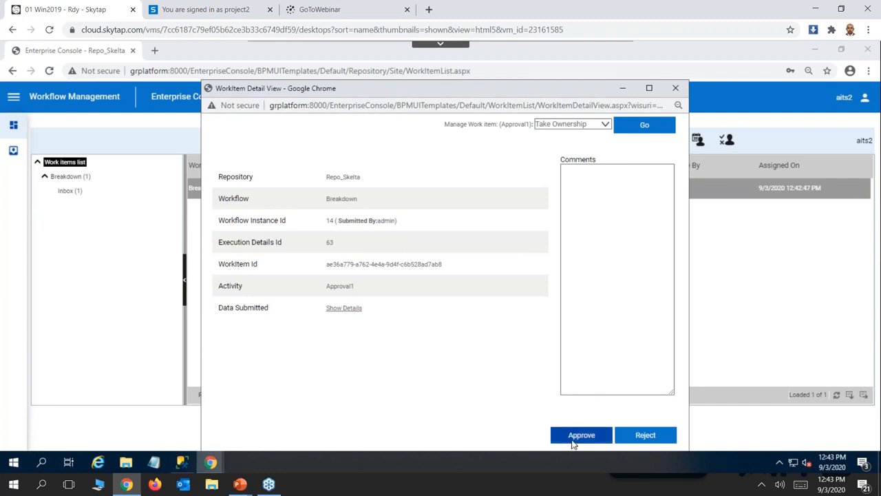
left_click(572, 441)
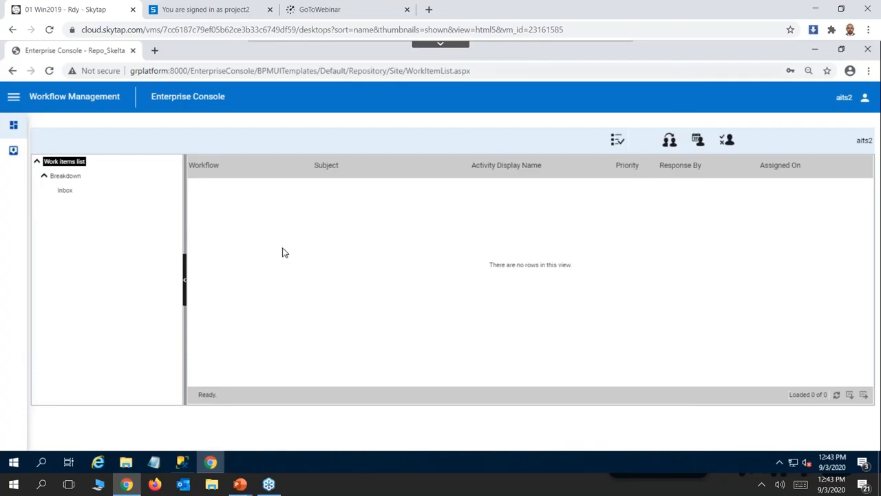
left_click(865, 98)
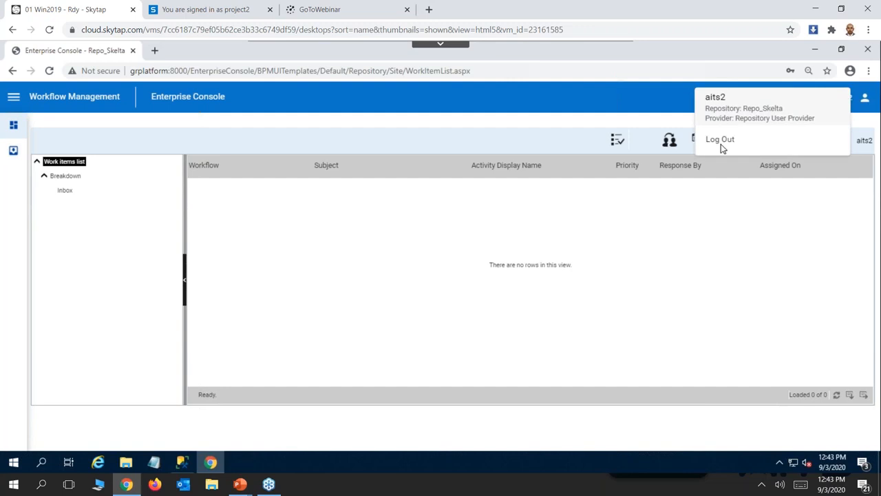
left_click(725, 142)
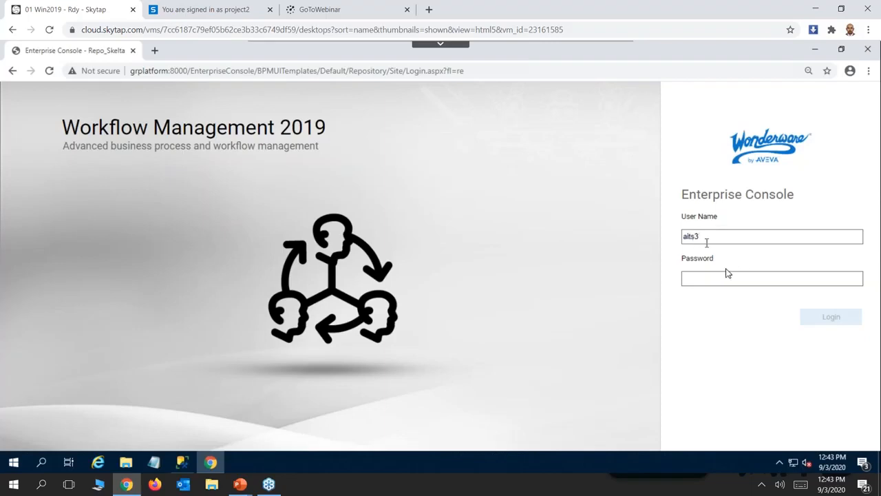
Log in as aits3, entering the account password.
left_click(714, 280)
type("•••••")
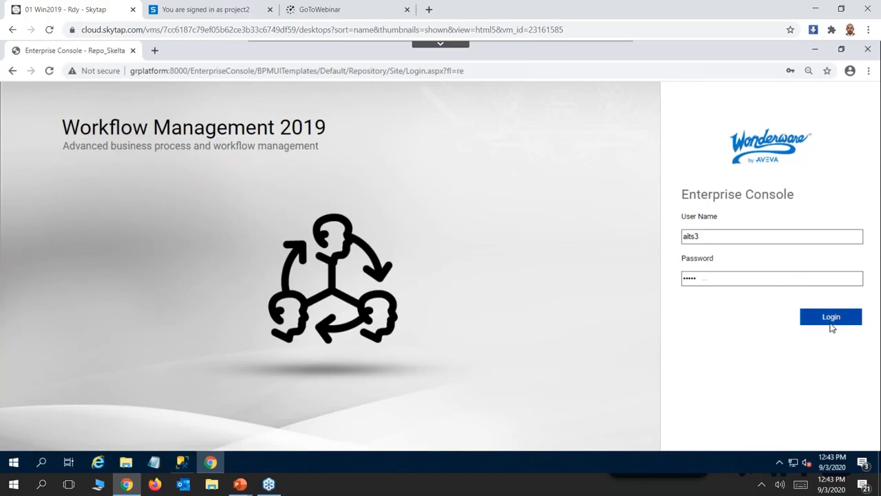
left_click(830, 318)
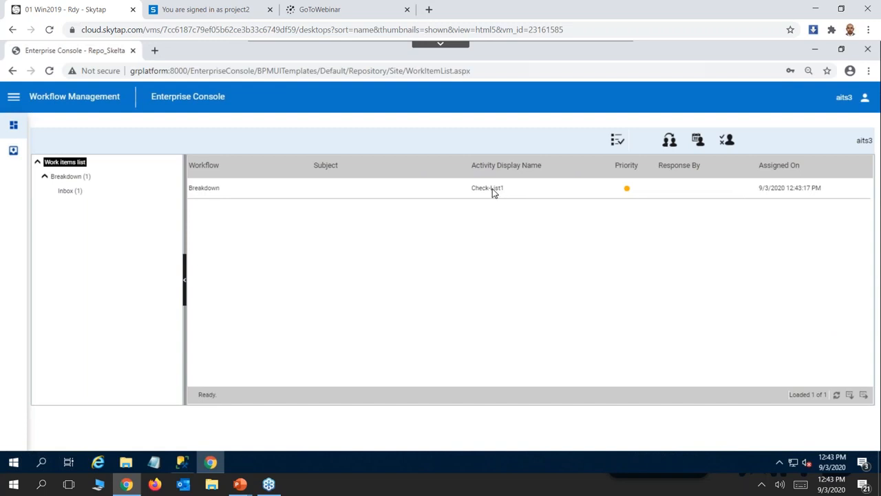
Submit the Check-List1 work item with Yes for fire extinguishers available and rooms closed, then log out of the aits3 account.
double_click(492, 190)
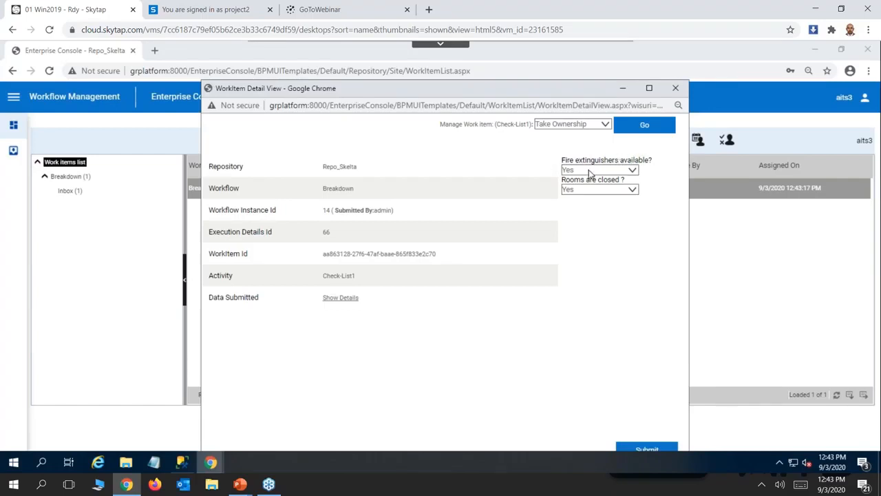
left_click(643, 451)
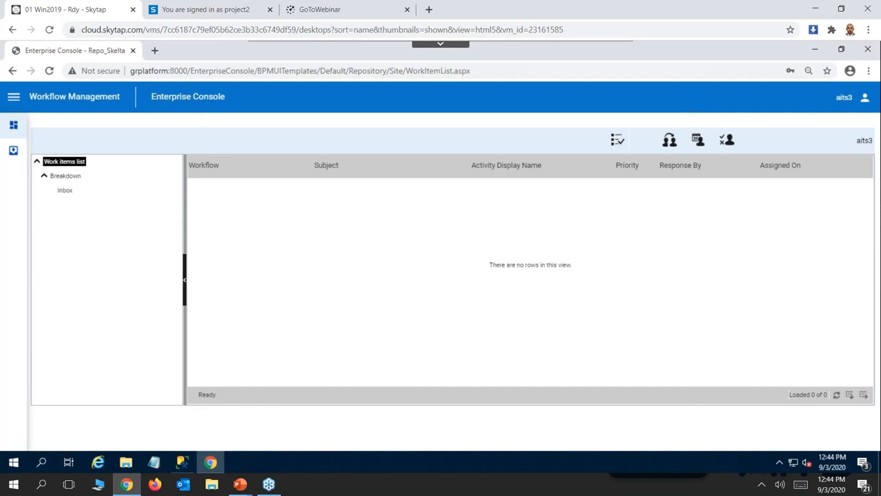
left_click(13, 97)
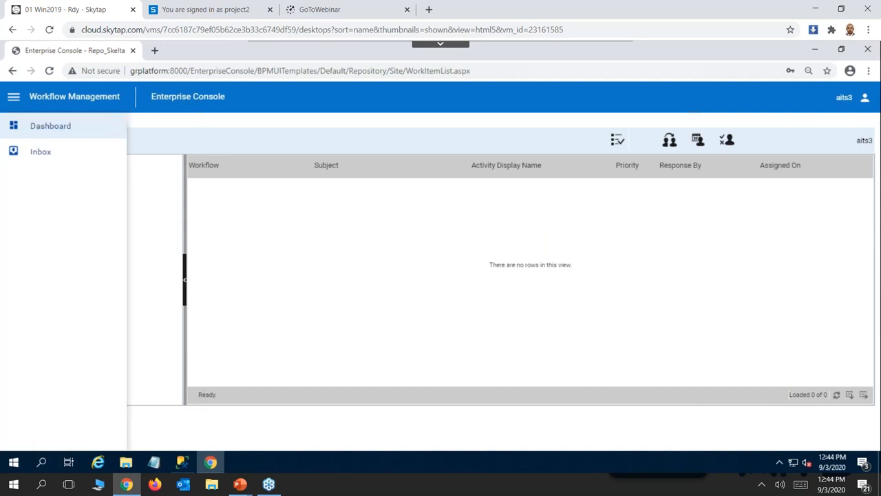
left_click(864, 100)
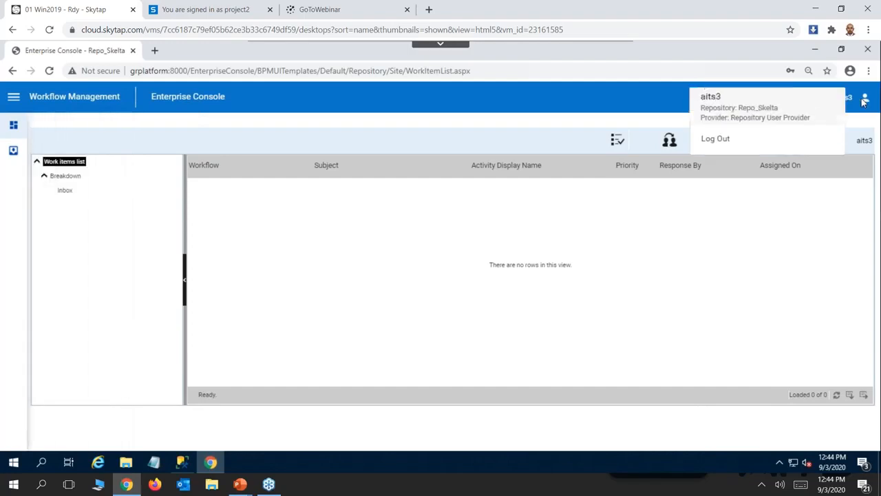
left_click(715, 140)
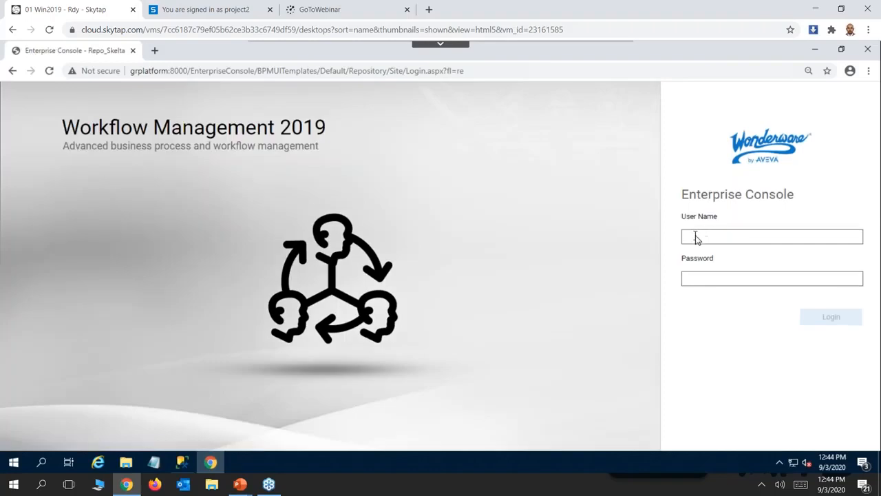
Log in as admin, entering the account password.
left_click(714, 278)
type("admin")
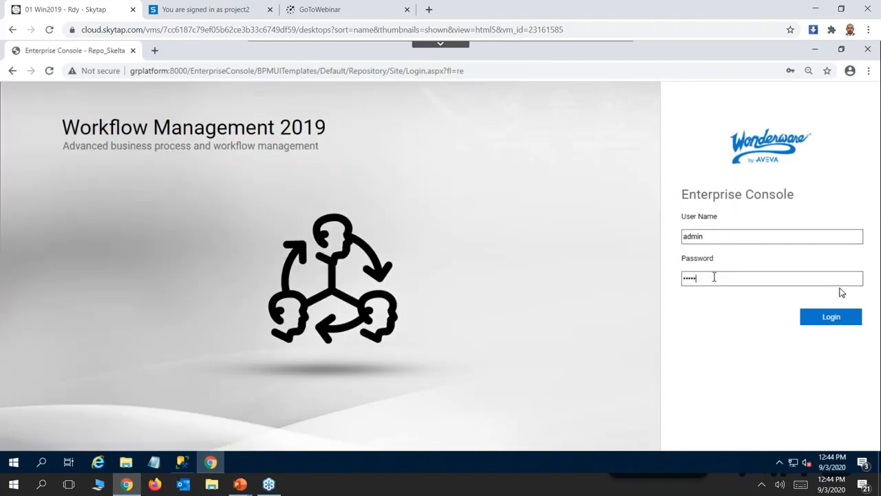
left_click(827, 320)
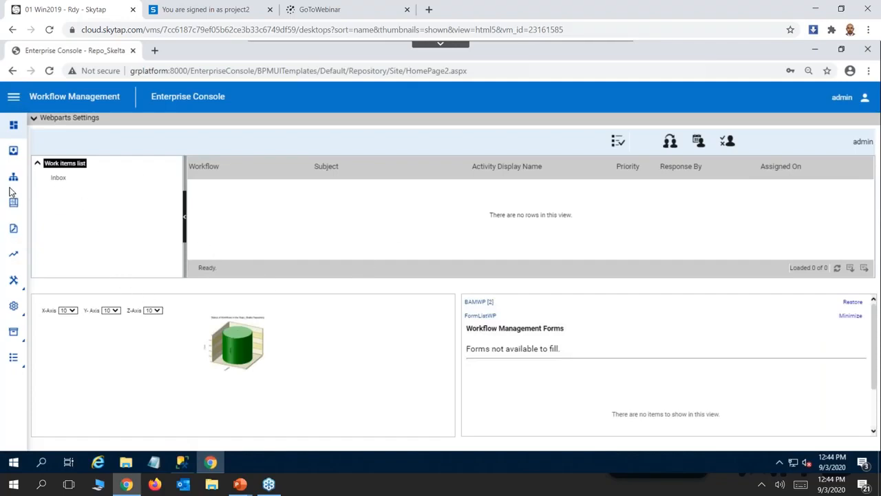
Open Business Activity Monitoring and view the Workflow Statuses and Workflow Instances dashboard reports.
left_click(23, 251)
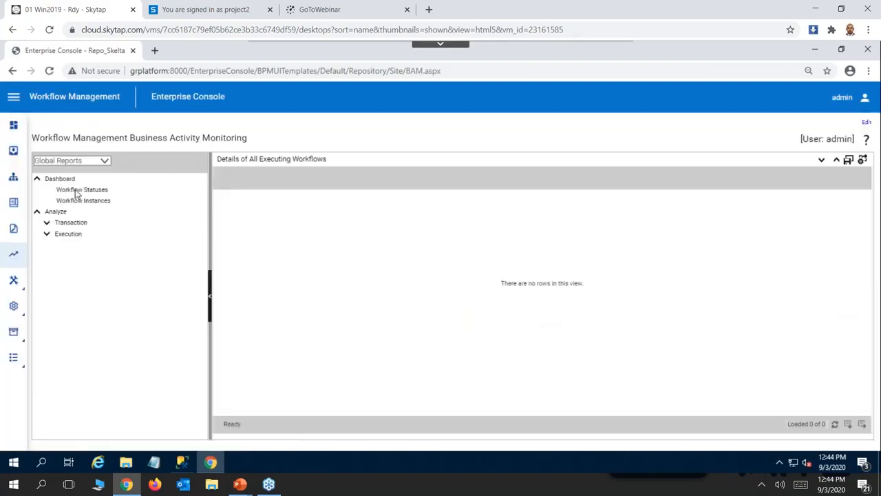
left_click(82, 190)
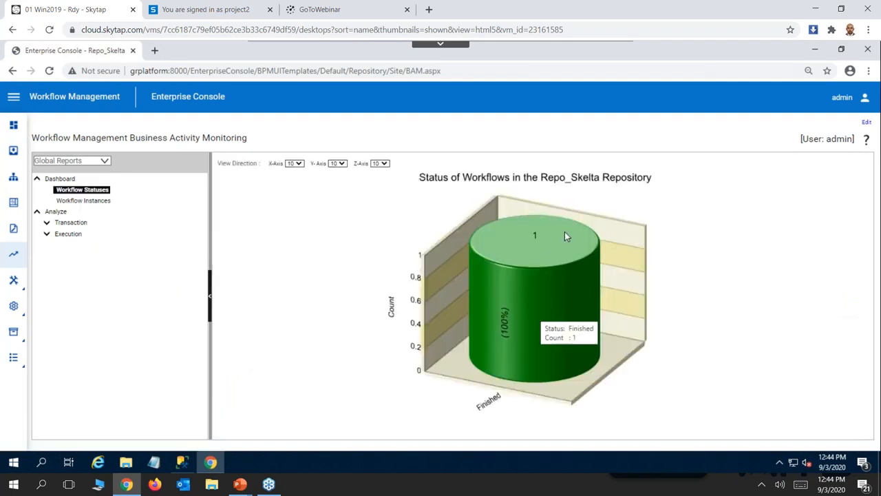
left_click(82, 200)
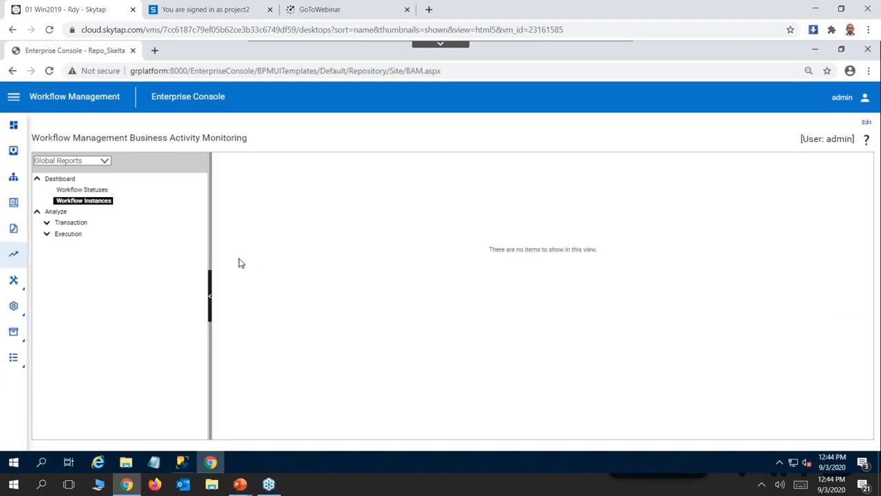
Expand the execution and transaction report groups and review the transaction reports from Activity Details through My Activities.
left_click(47, 235)
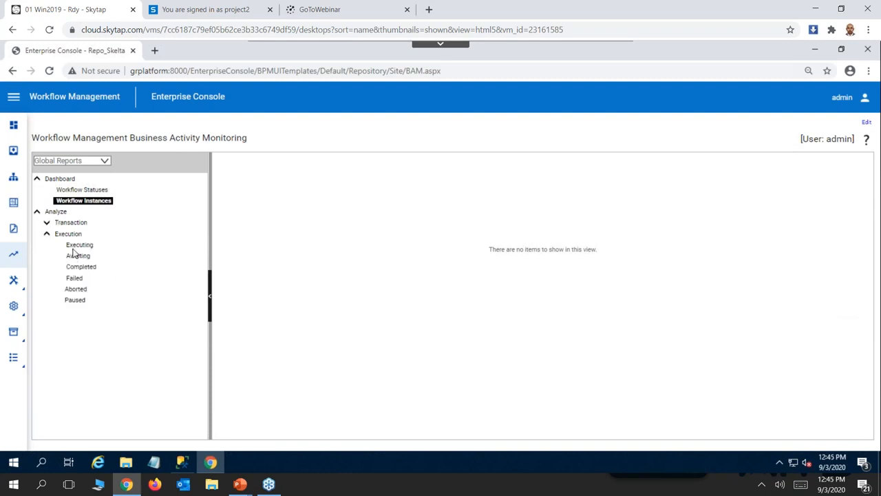
left_click(46, 223)
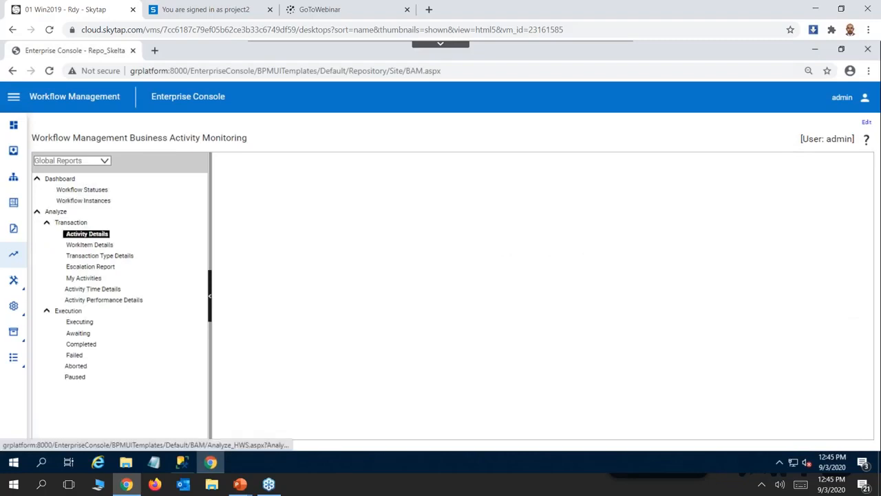
left_click(88, 235)
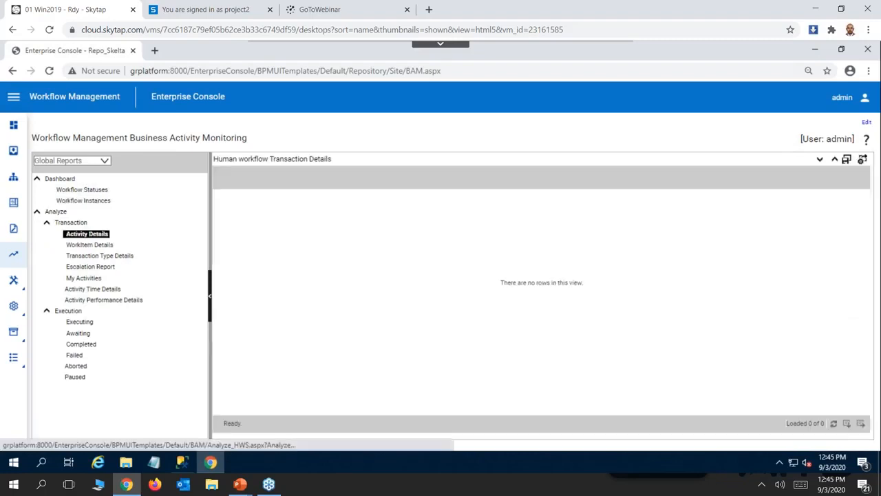
left_click(75, 245)
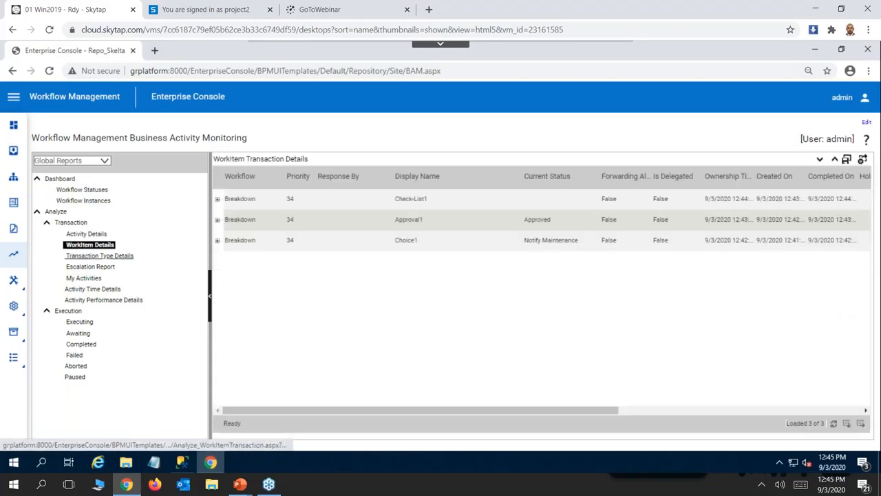
left_click(86, 257)
left_click(85, 267)
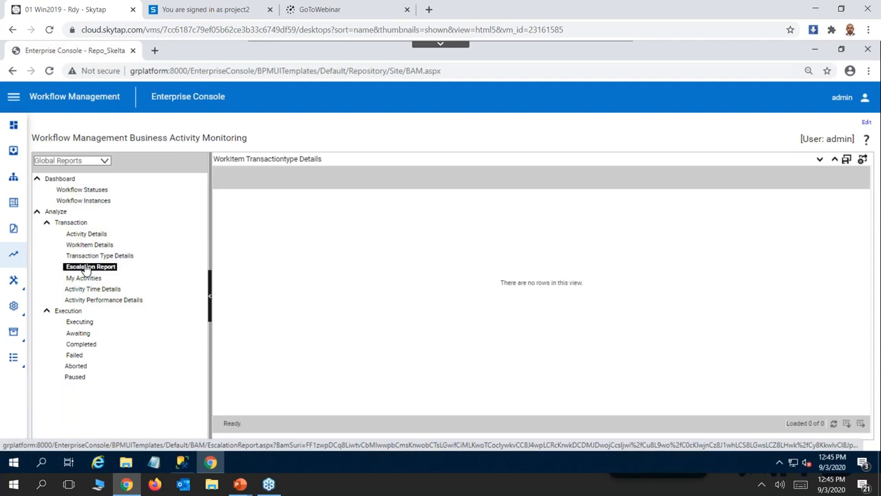
left_click(83, 279)
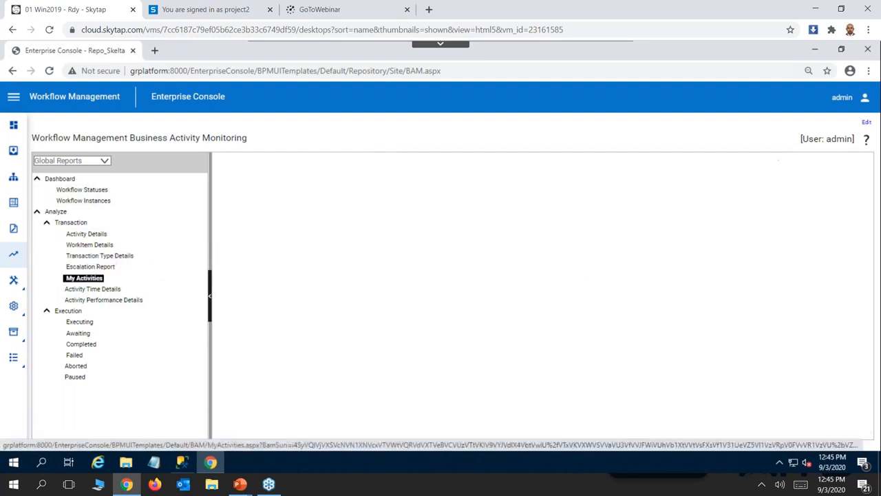
View the Activity Time Details, Executing, Awaiting and Completed reports, expanding the completed Breakdown instance to its activities.
left_click(92, 290)
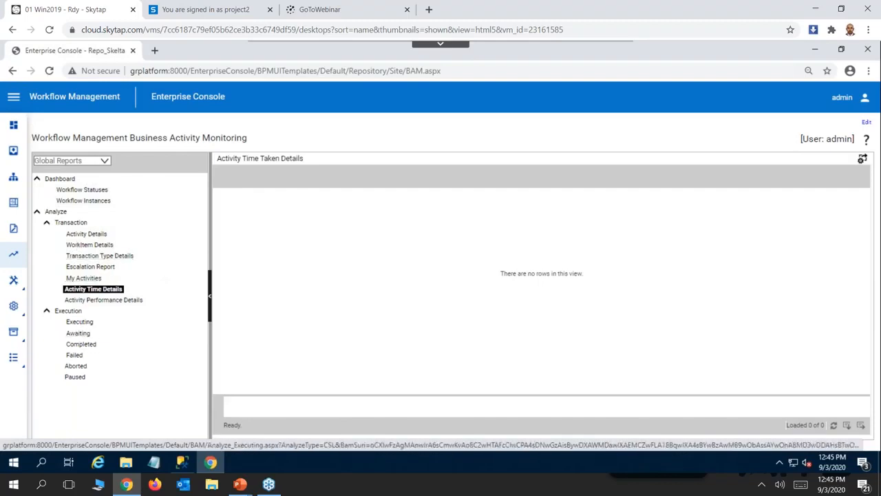
left_click(78, 322)
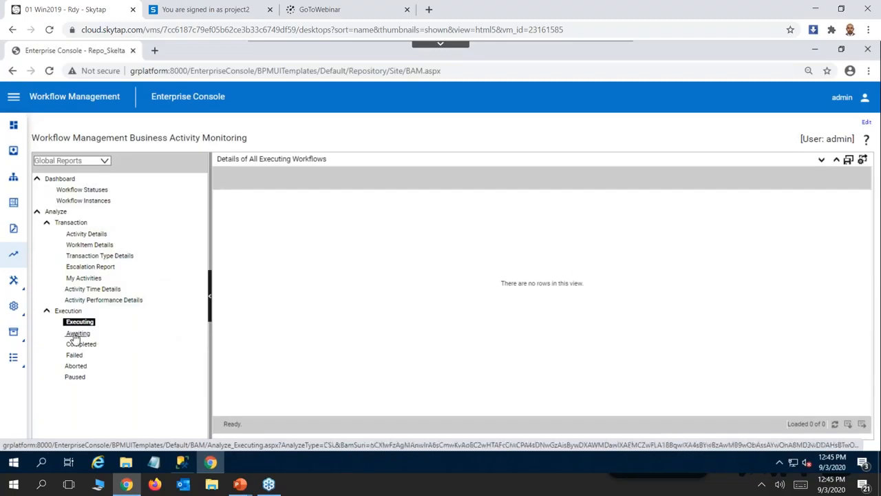
left_click(77, 335)
left_click(80, 343)
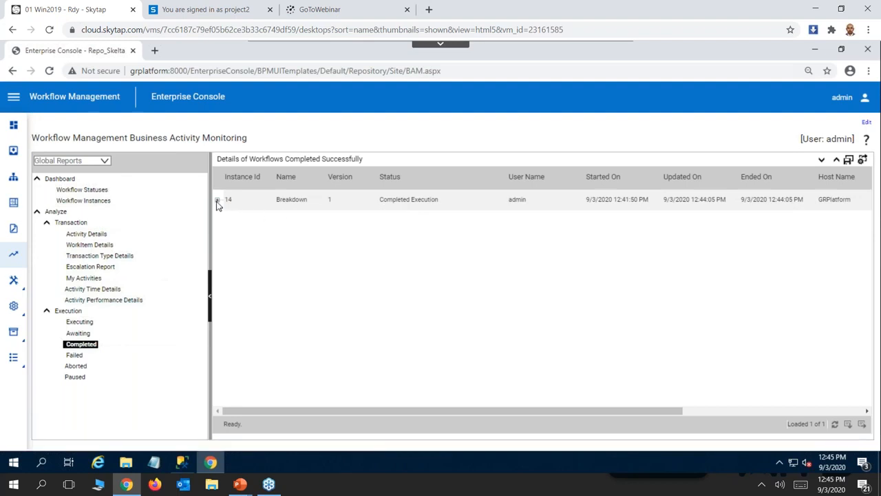
left_click(217, 200)
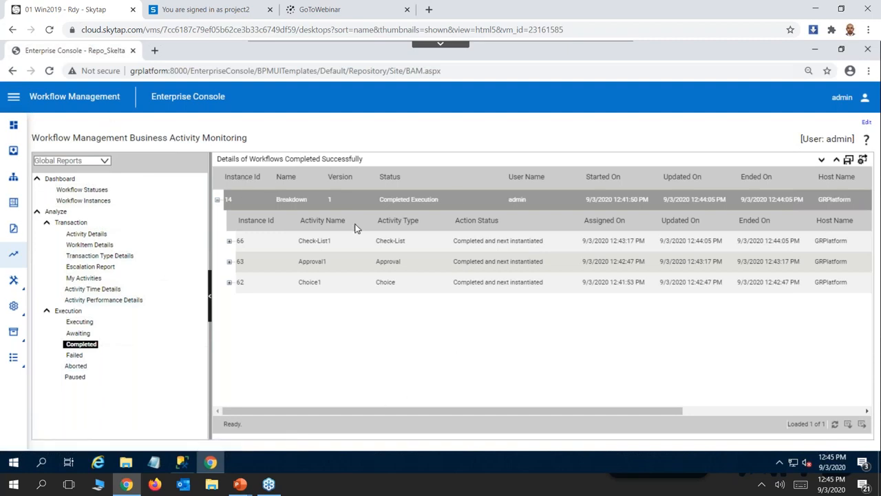
Open the process execution view of the completed Breakdown instance and inspect the step details of Choice1 and Approval1.
left_click(417, 201)
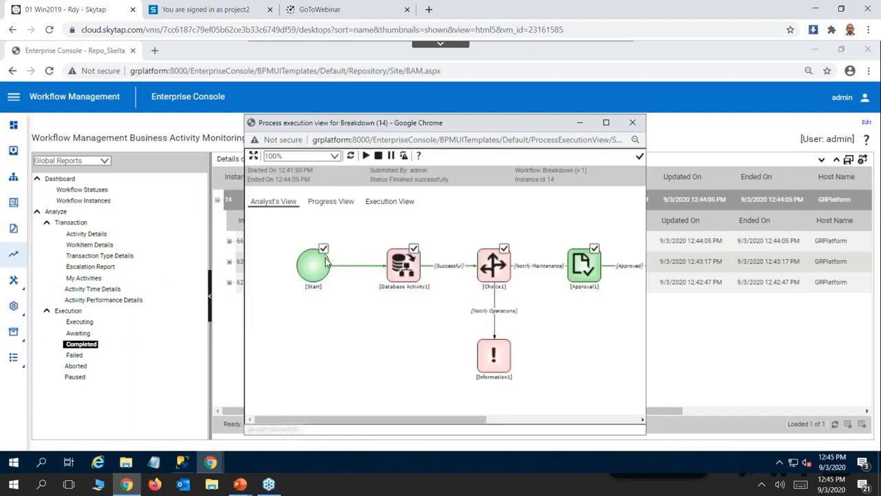
mouse_move(316, 266)
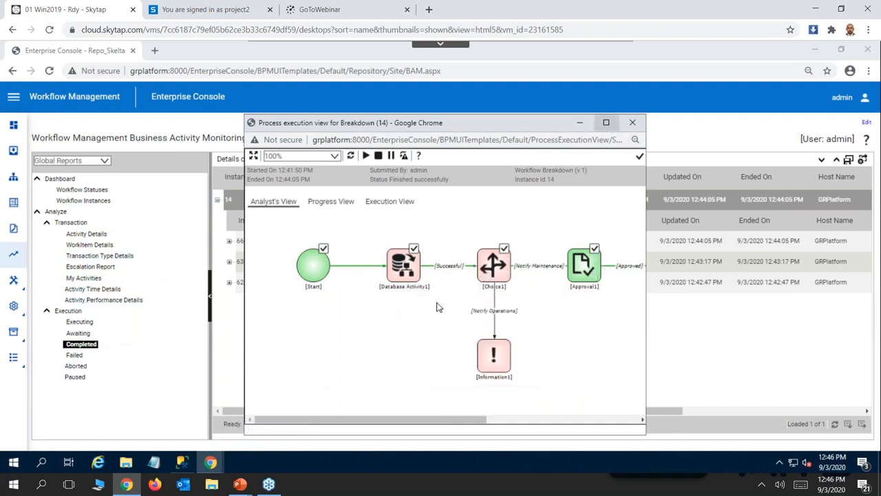
mouse_move(499, 271)
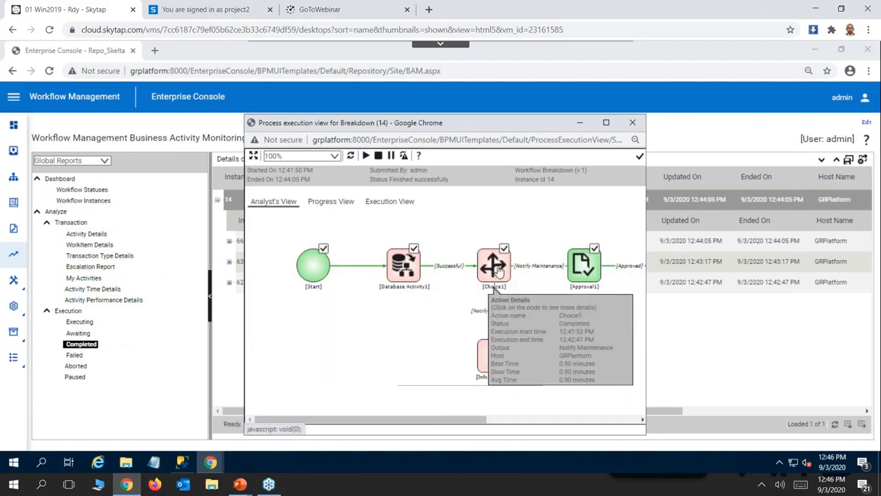
left_click(495, 269)
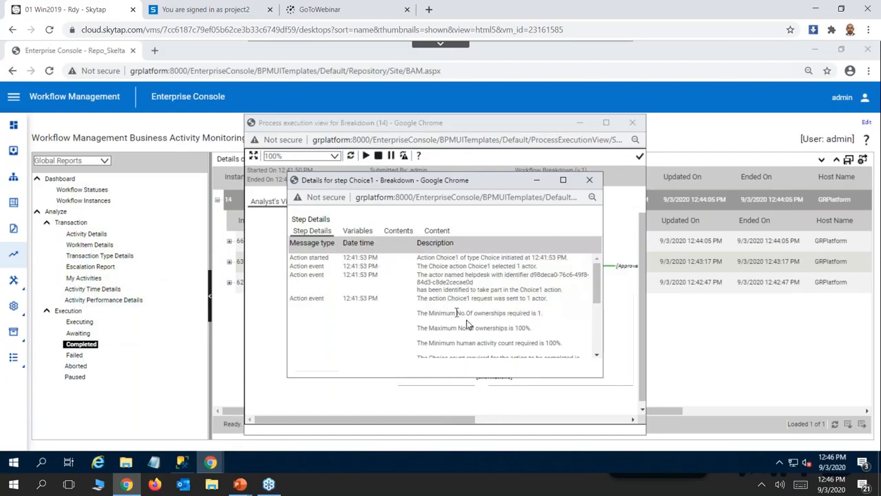
left_click(586, 180)
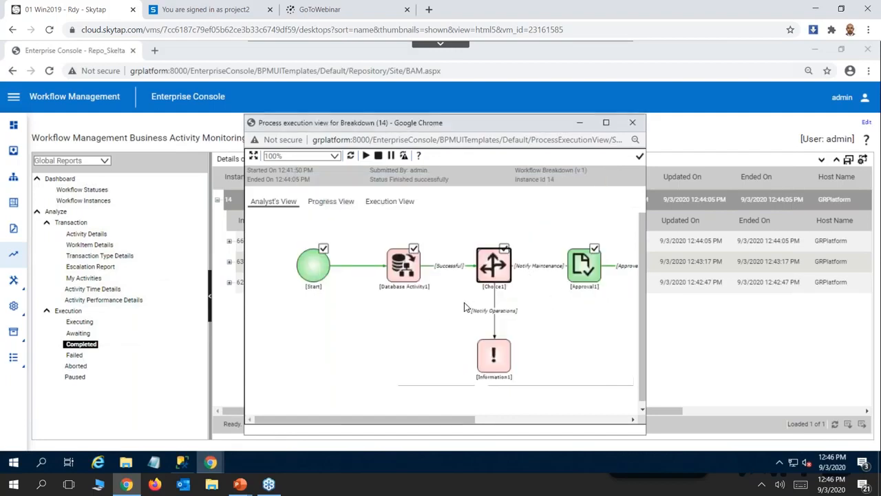
left_click(569, 275)
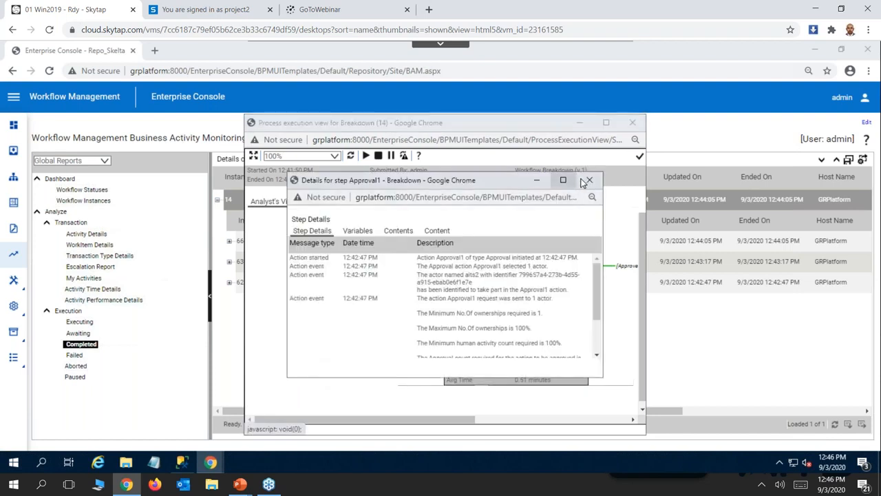
left_click(587, 182)
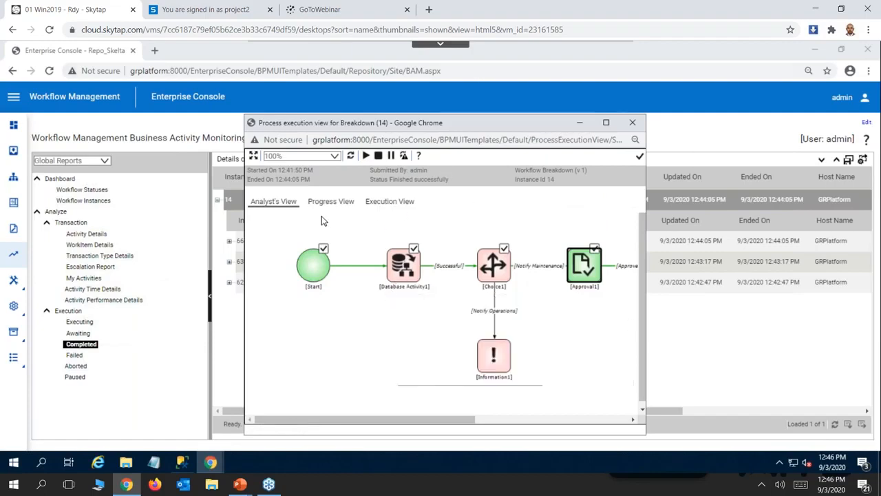
left_click(633, 125)
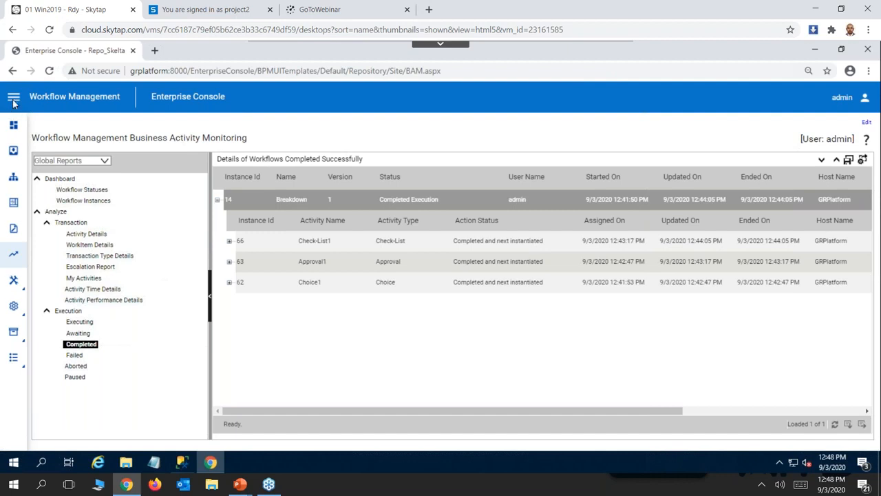
Go to the workflow list and unpublish the Breakdown workflow.
left_click(13, 100)
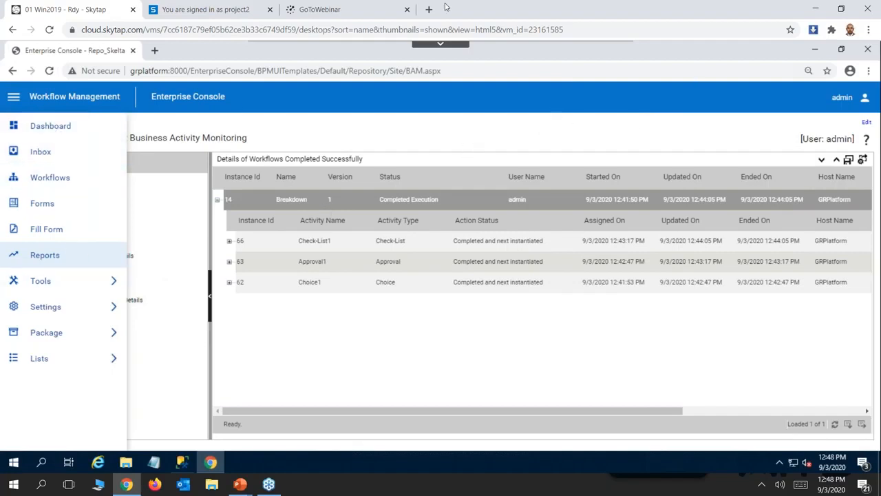
left_click(14, 102)
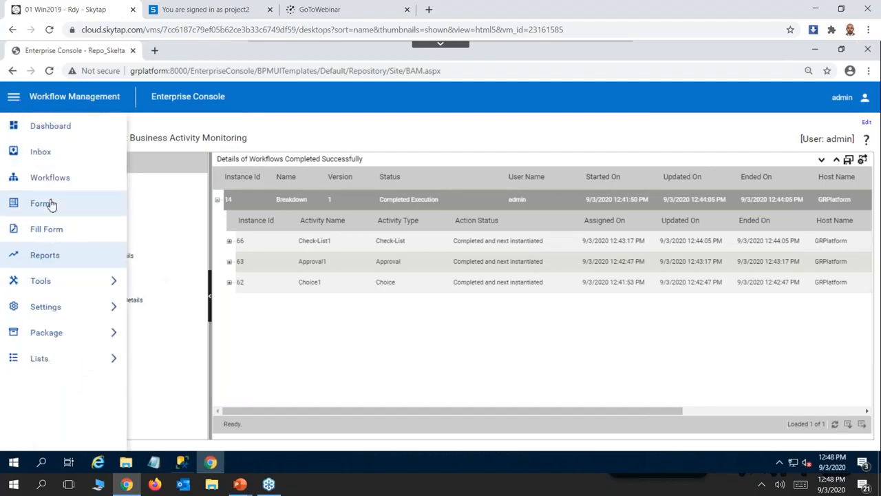
left_click(43, 179)
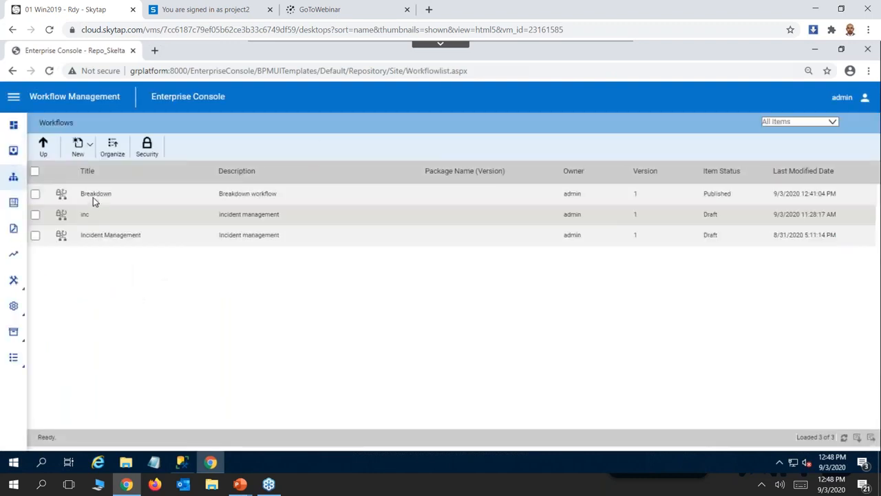
left_click(92, 197)
double_click(93, 198)
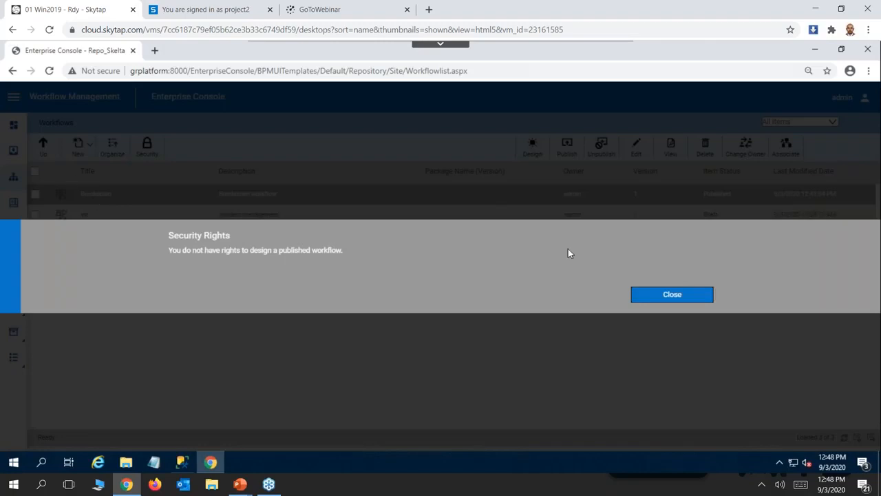
left_click(703, 301)
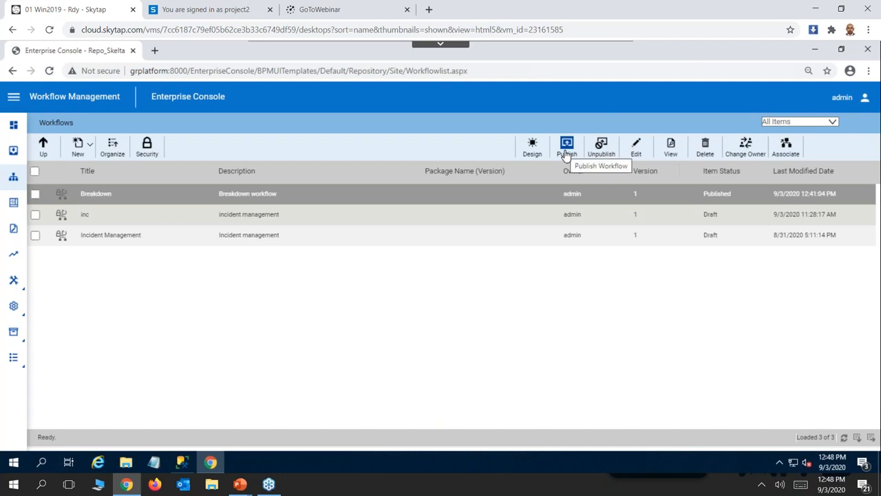
left_click(602, 146)
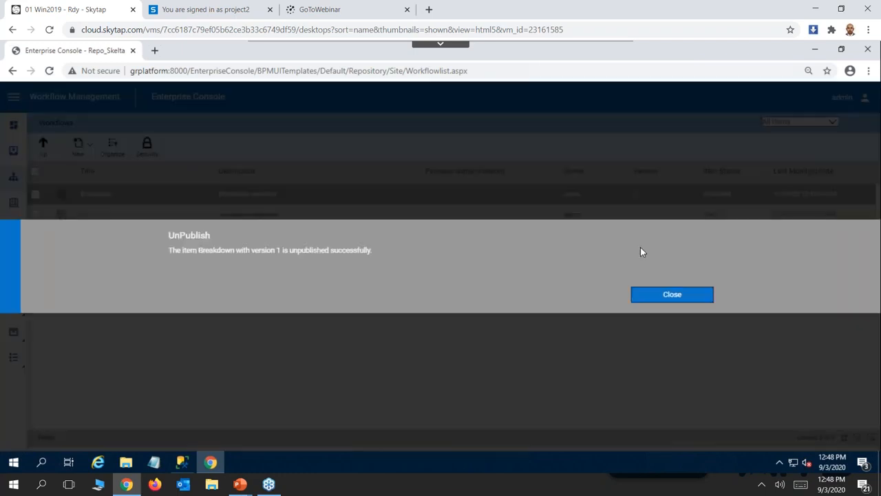
left_click(671, 294)
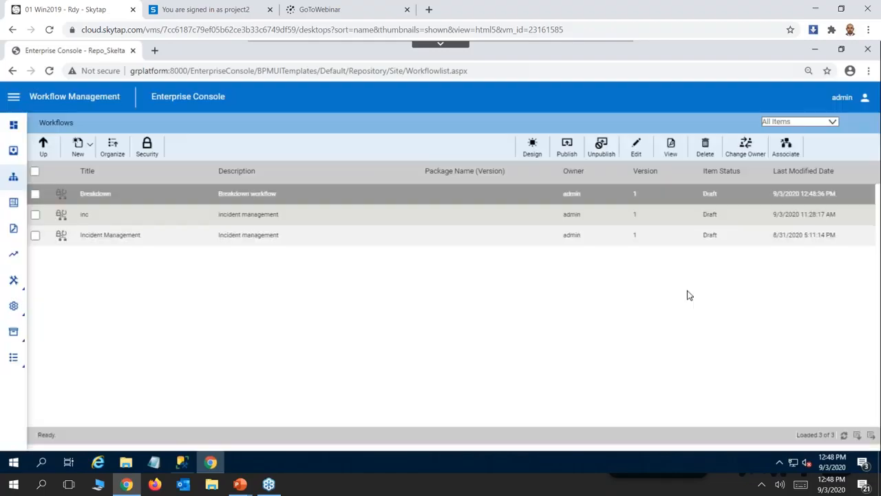
Open the Breakdown workflow in the Process Designer and view its SAP Activities and Integration Activities categories.
double_click(265, 199)
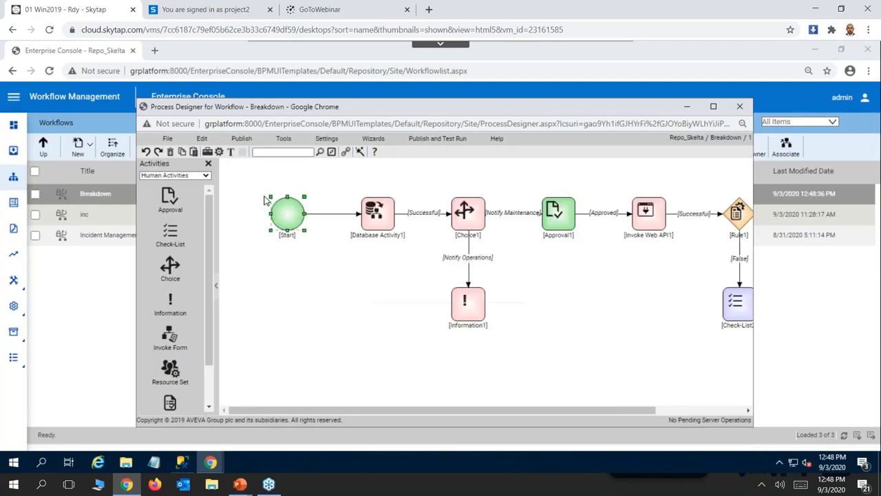
left_click(204, 176)
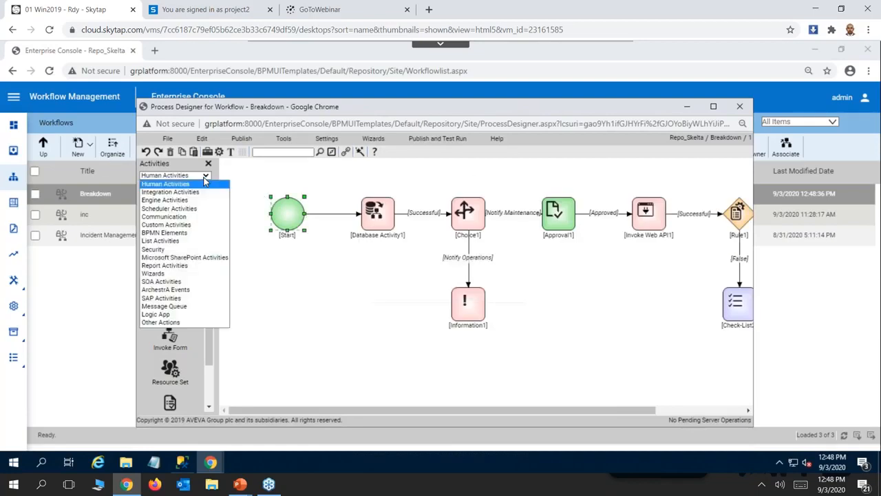
left_click(162, 298)
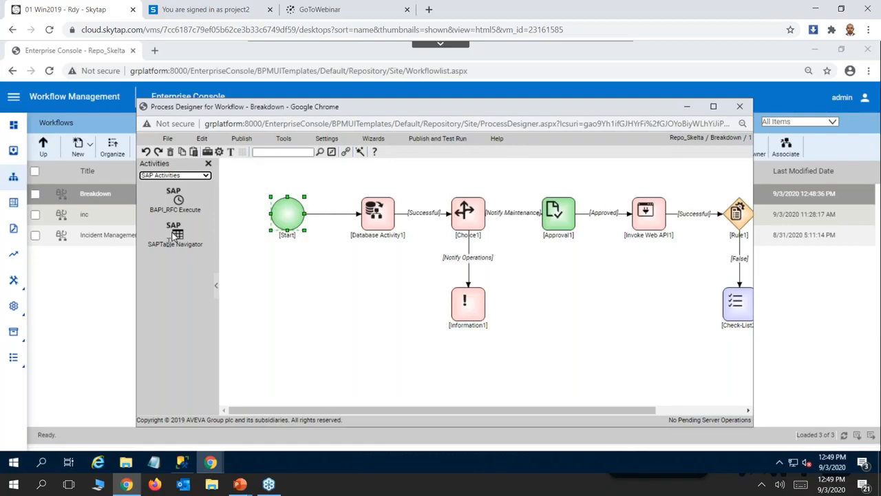
left_click(206, 176)
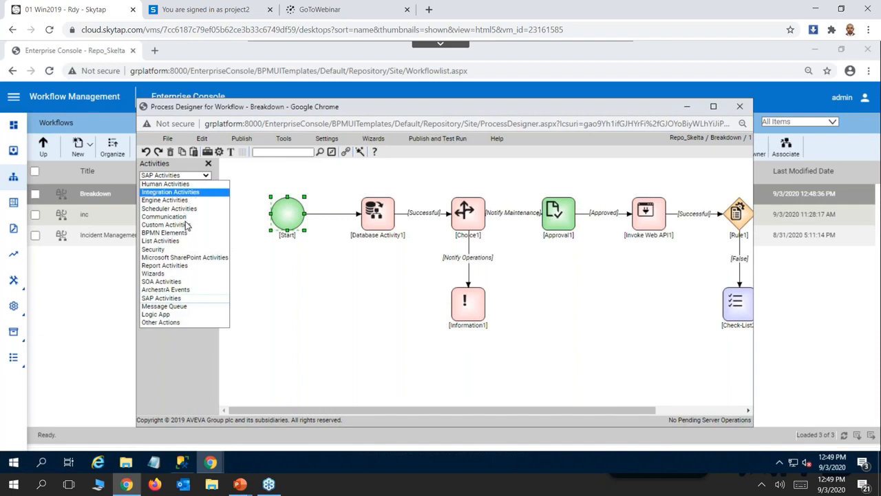
left_click(180, 192)
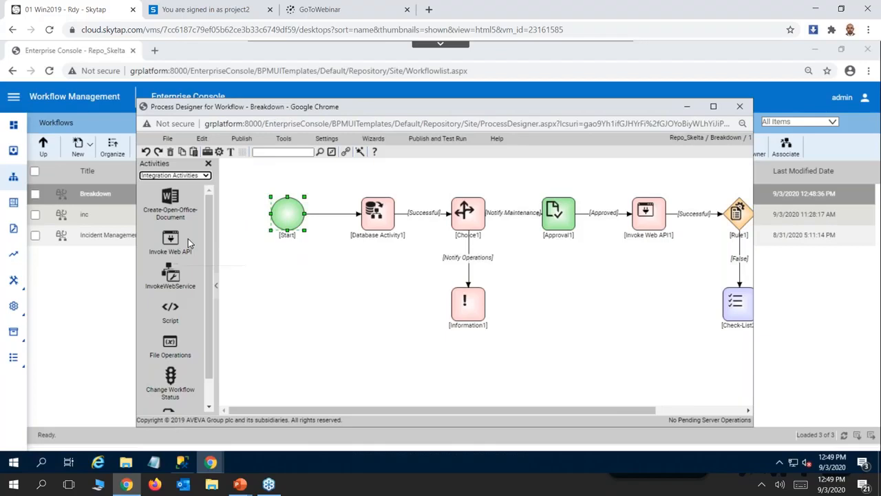
Open the activity properties of Choice1 and look through the available activity categories.
left_click(468, 222)
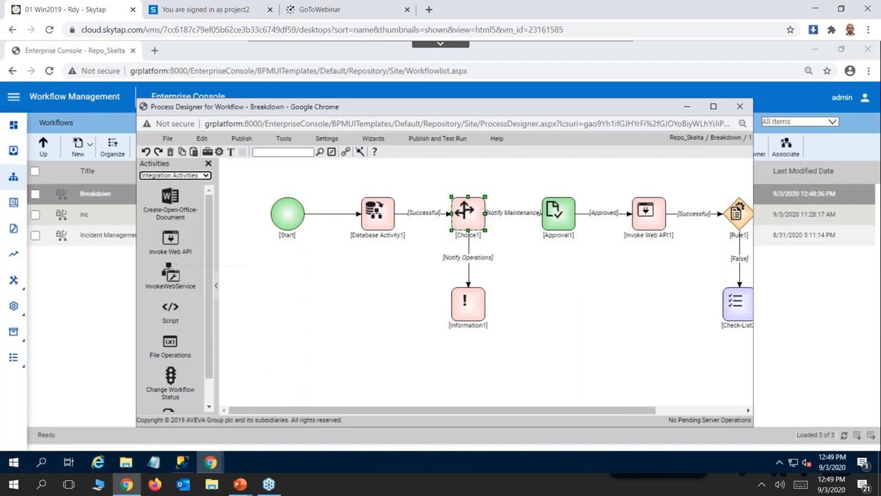
right_click(468, 212)
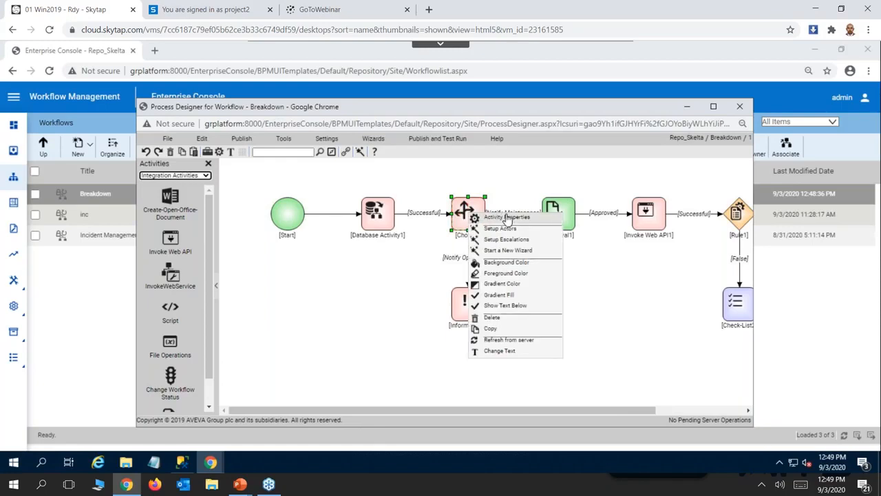
left_click(506, 218)
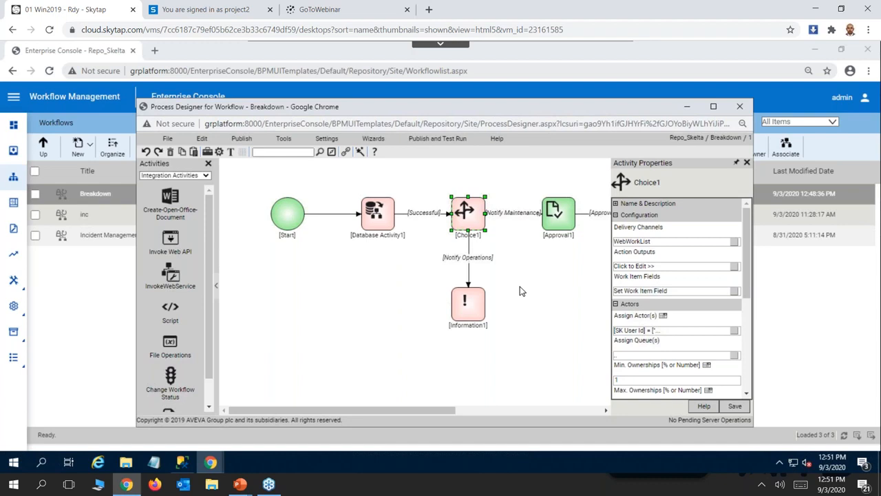
left_click(206, 177)
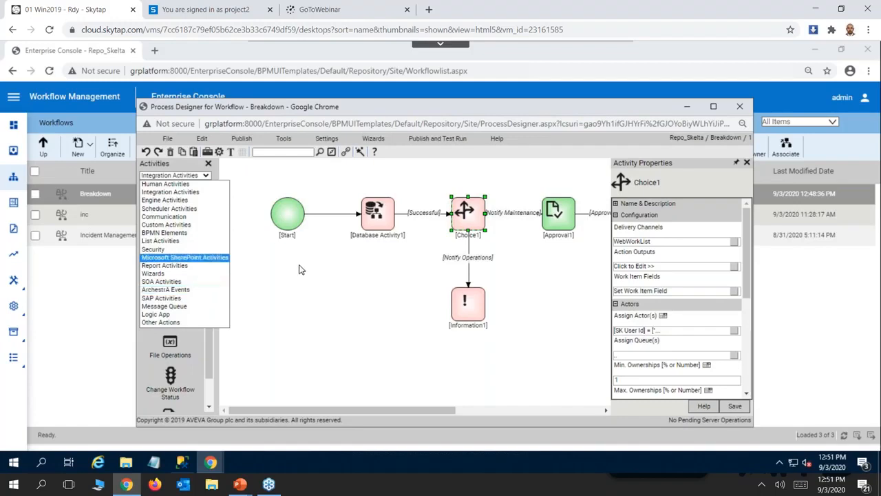
left_click(293, 286)
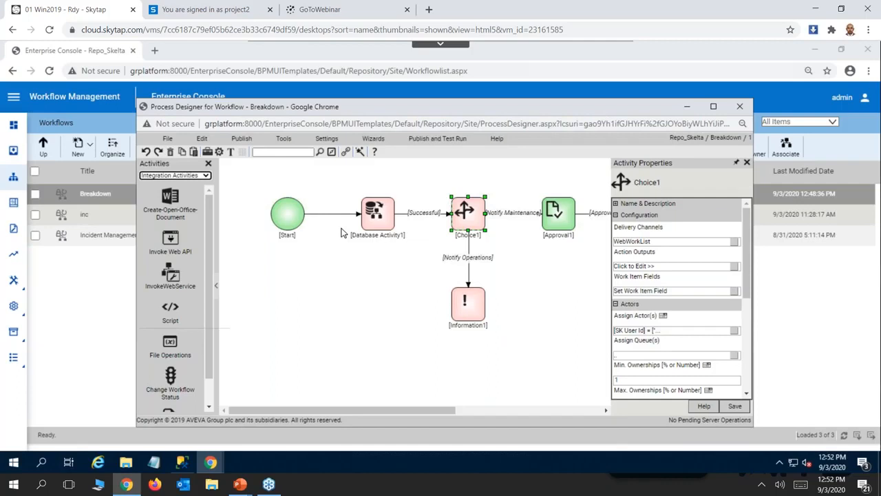
left_click(205, 176)
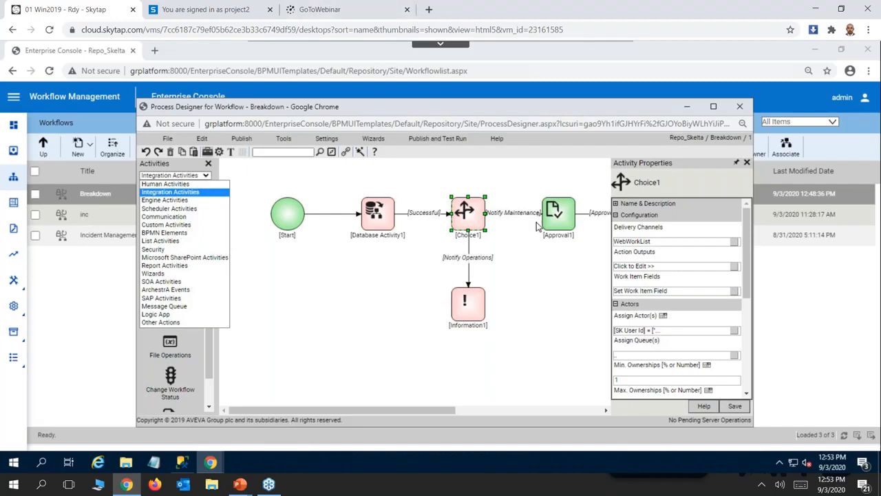
left_click(557, 269)
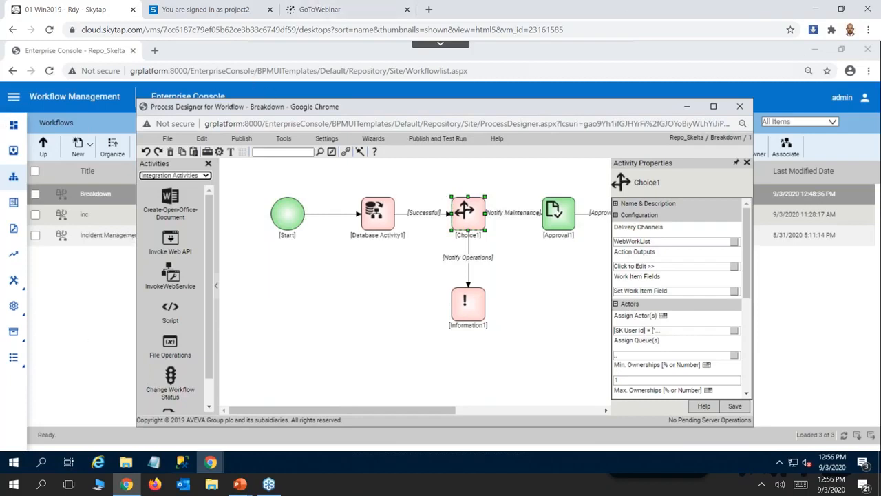
Check the available Settings and Tools options and open the MQTT Connections list.
left_click(17, 100)
left_click(17, 100)
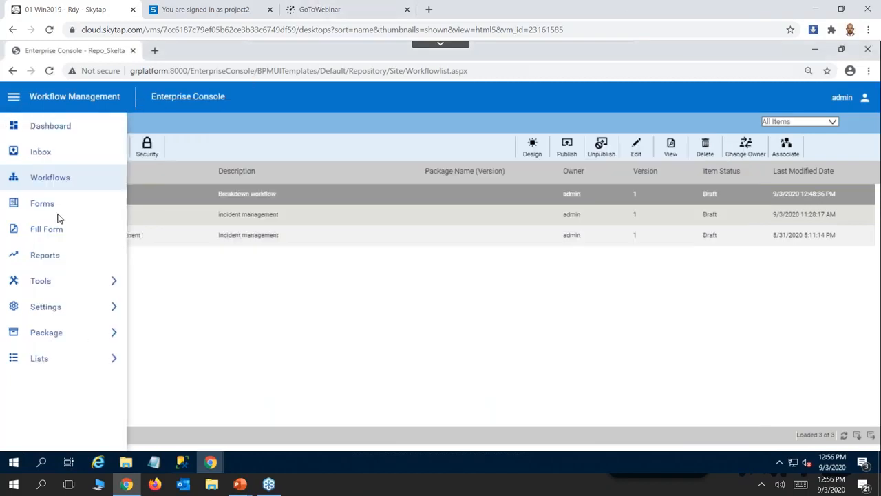
left_click(88, 313)
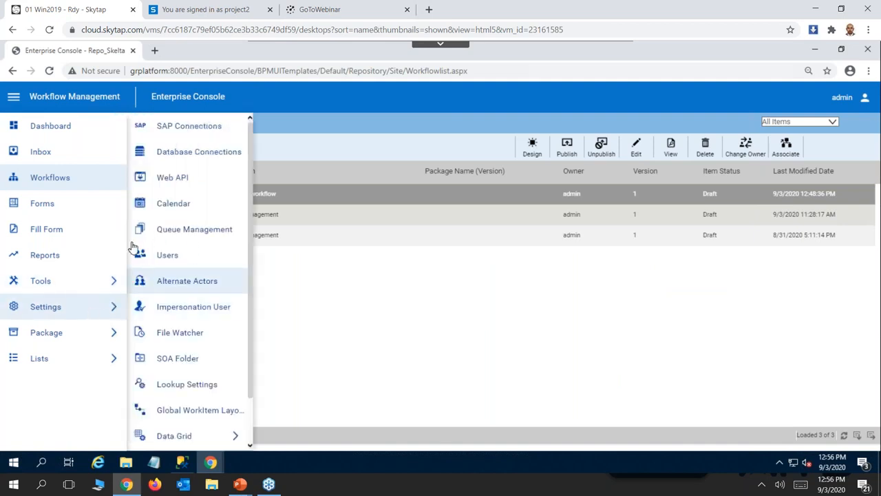
left_click(75, 285)
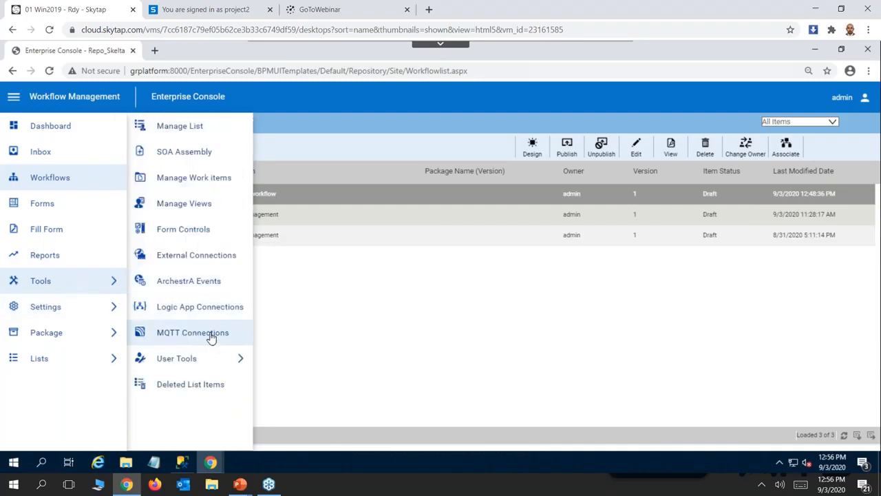
left_click(210, 336)
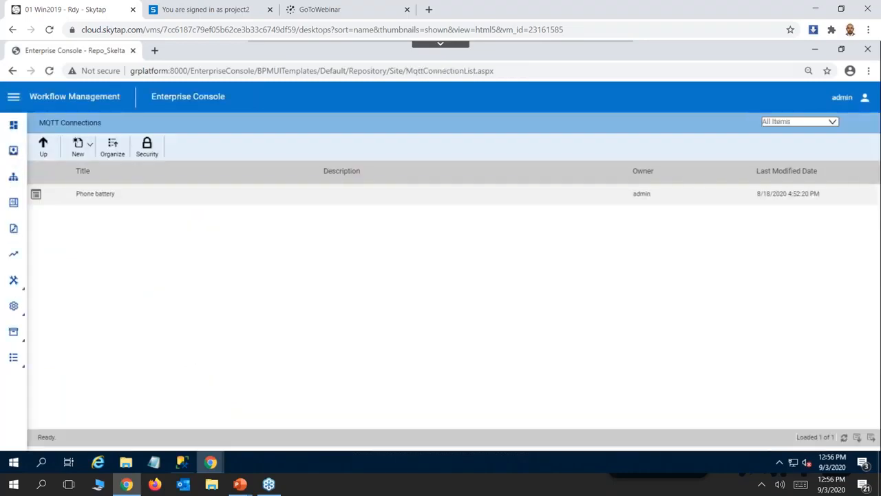